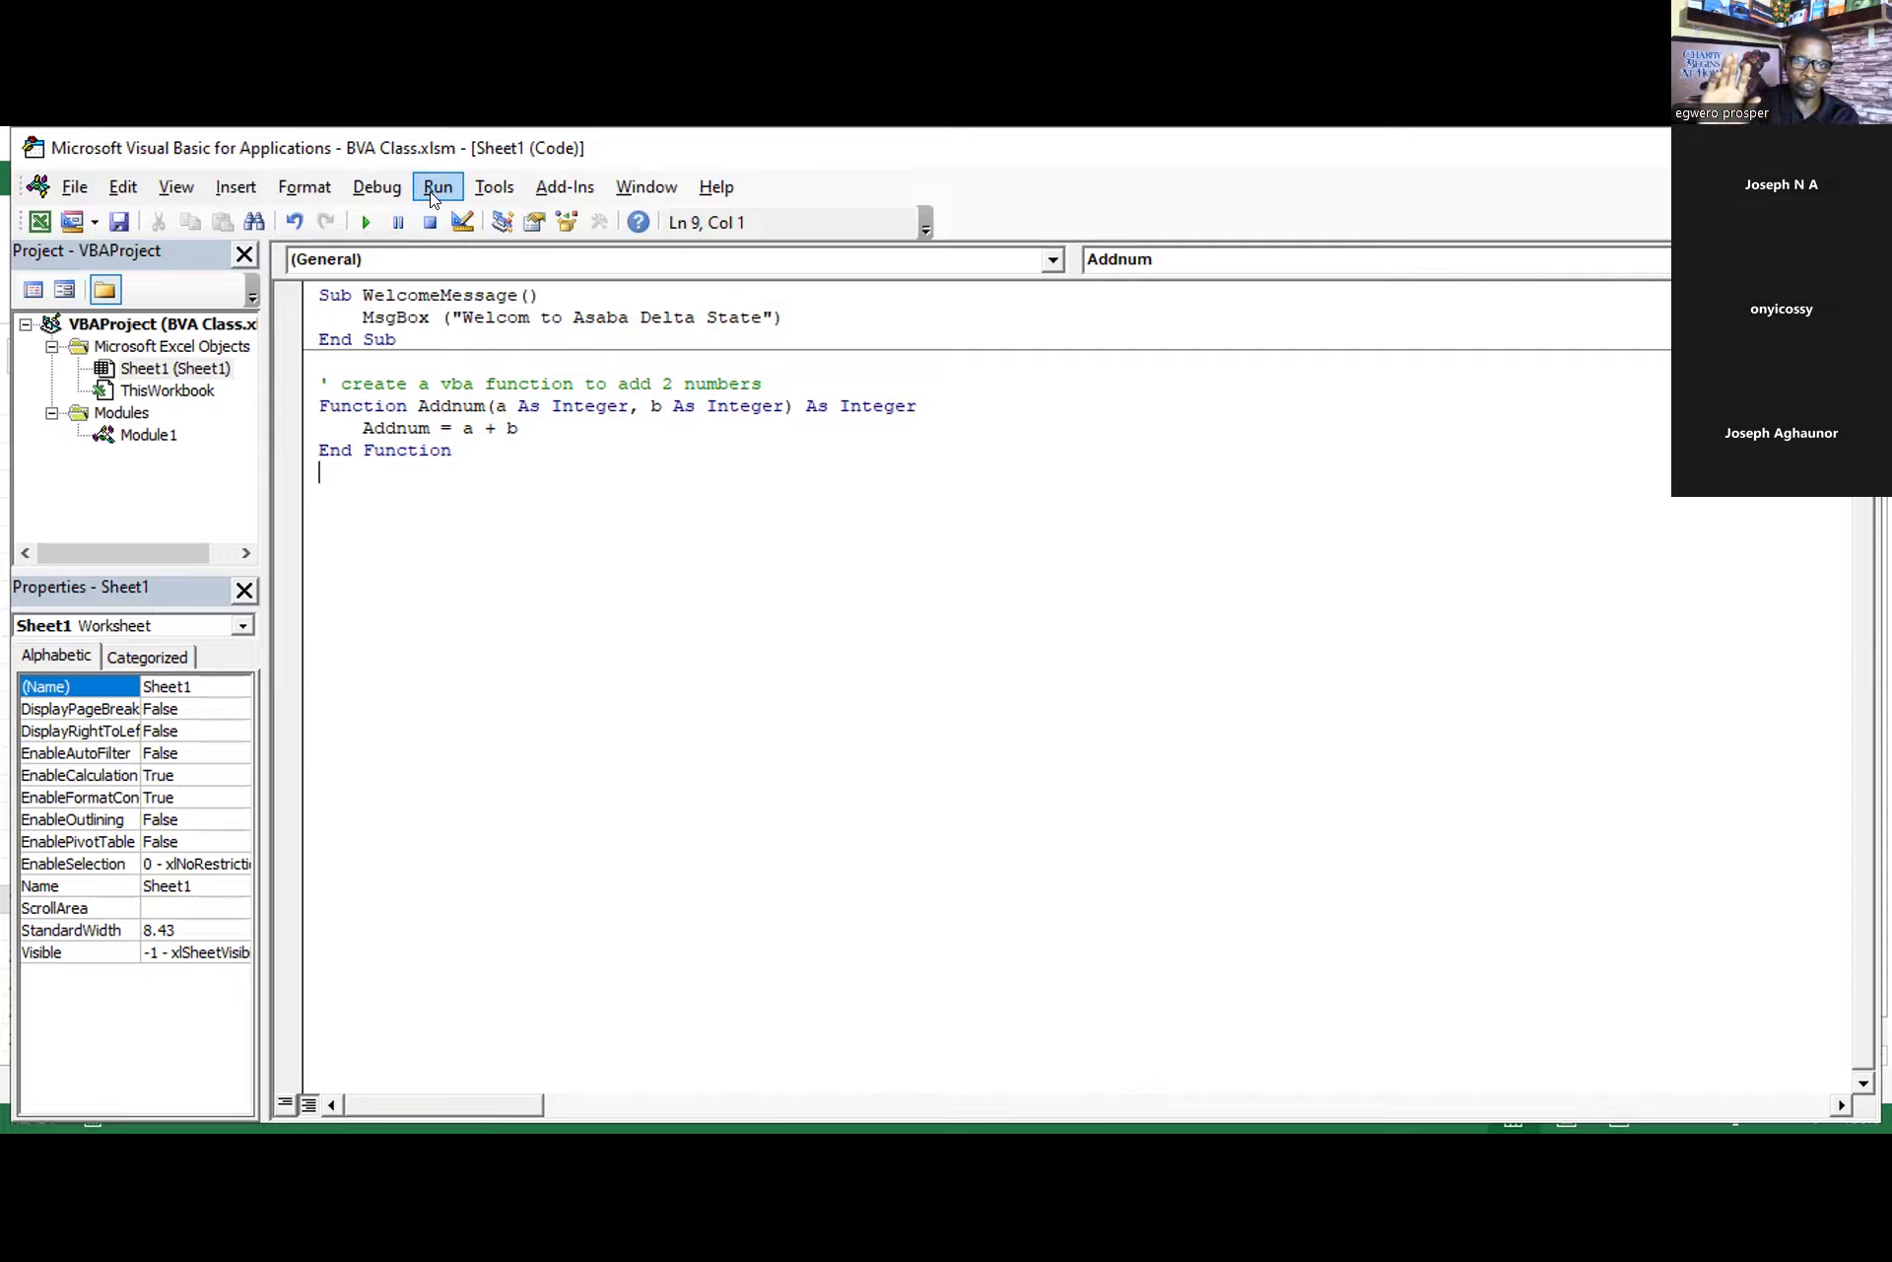
click(436, 192)
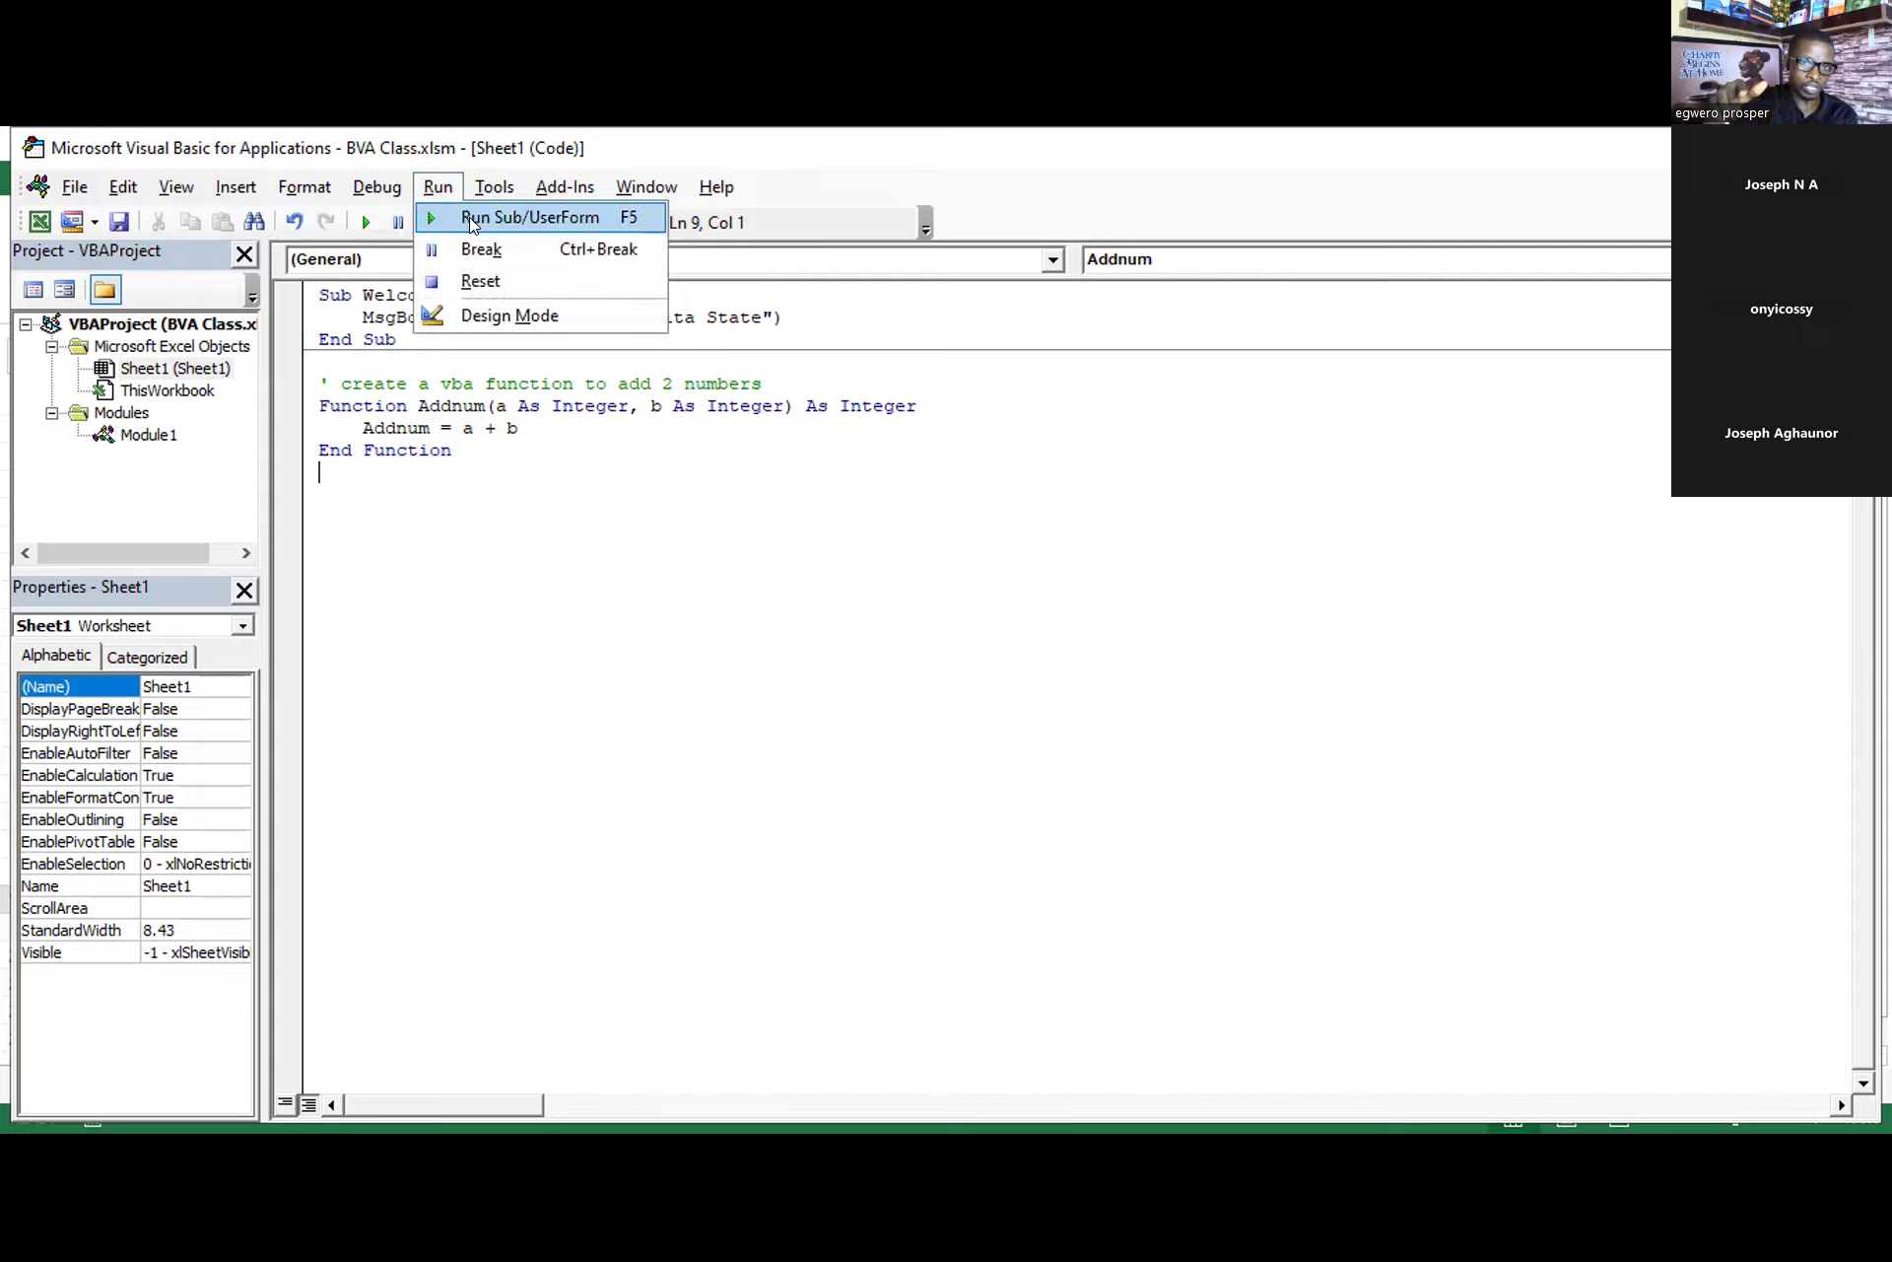
click(471, 219)
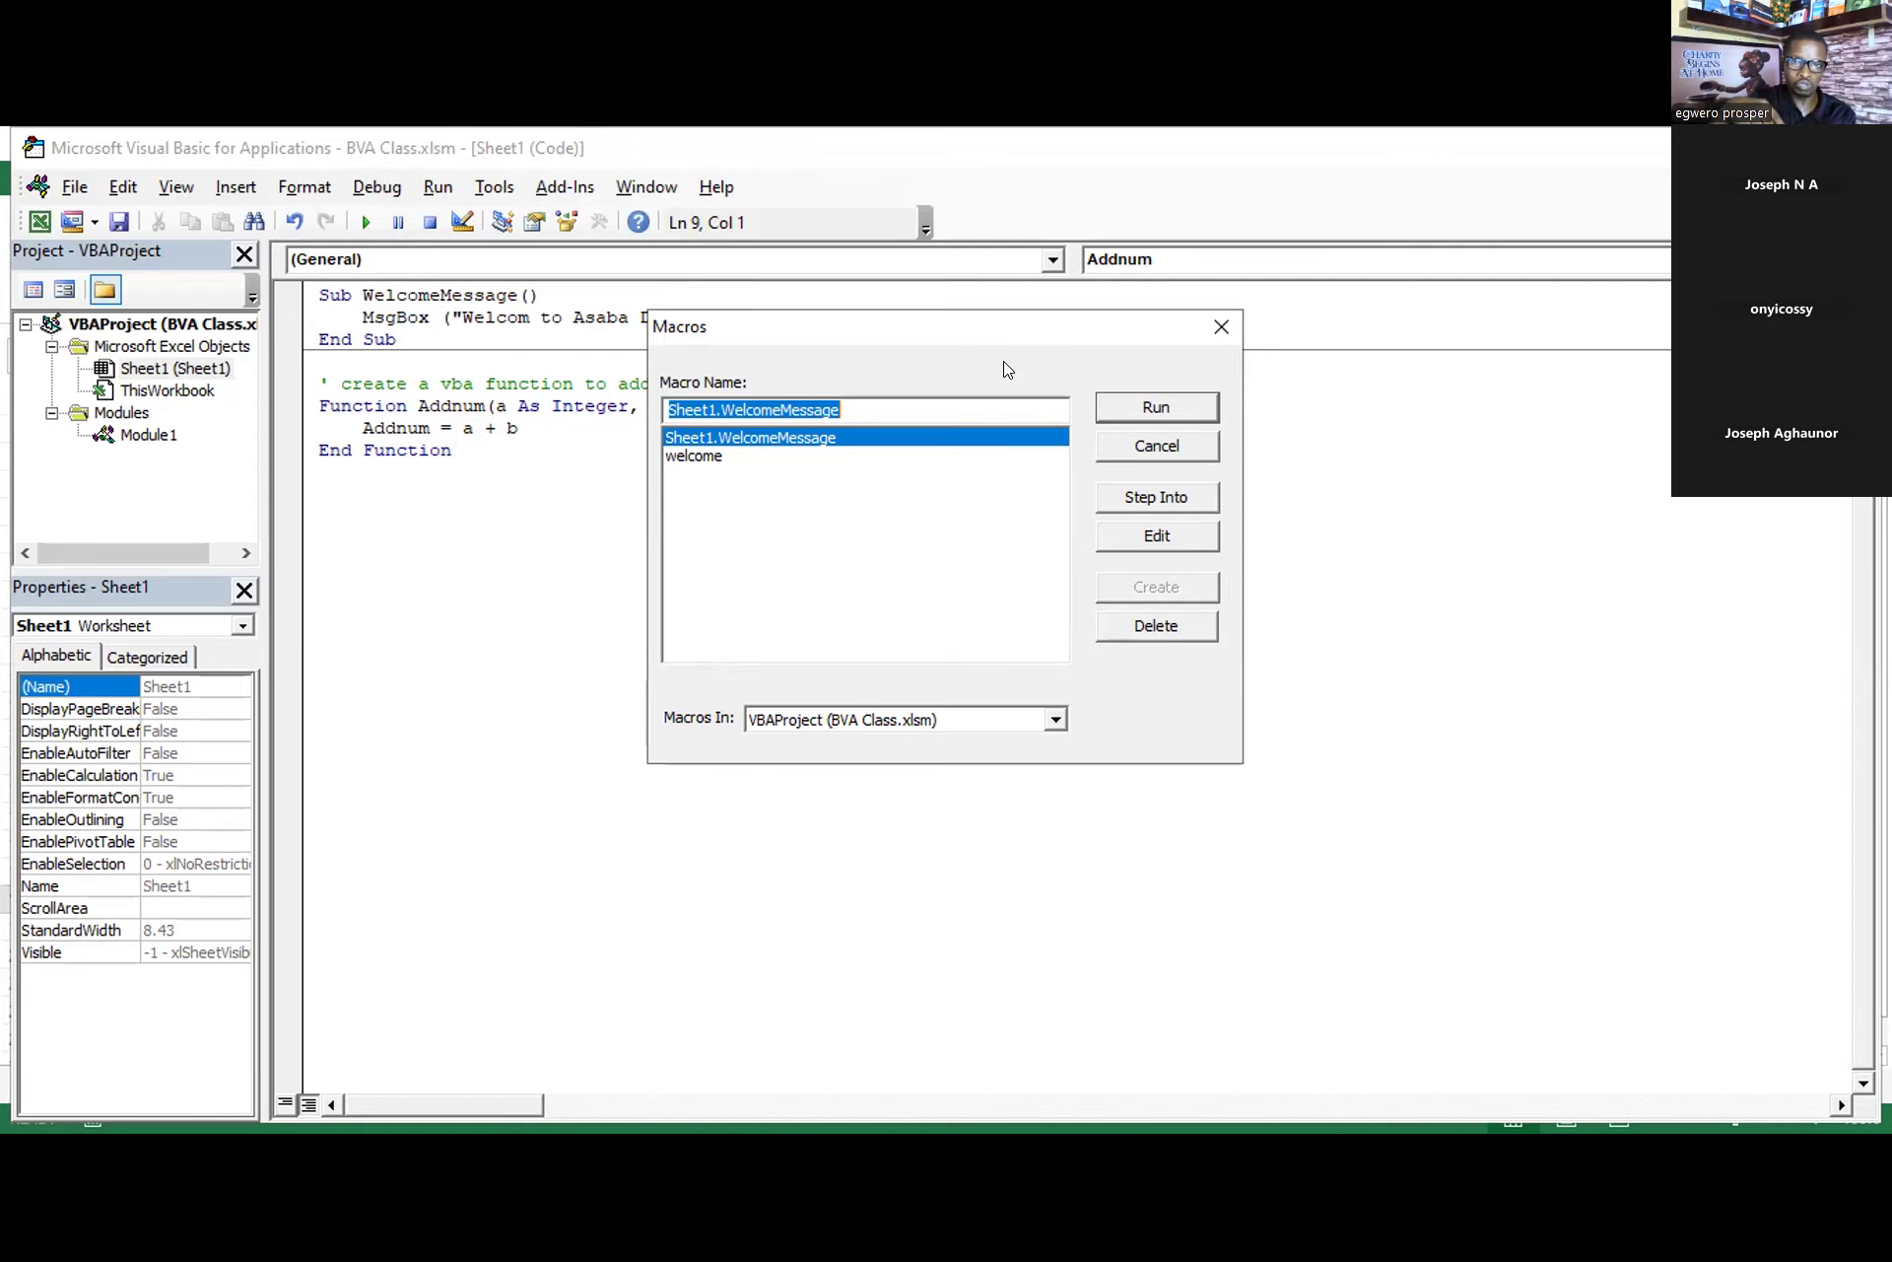
click(1155, 439)
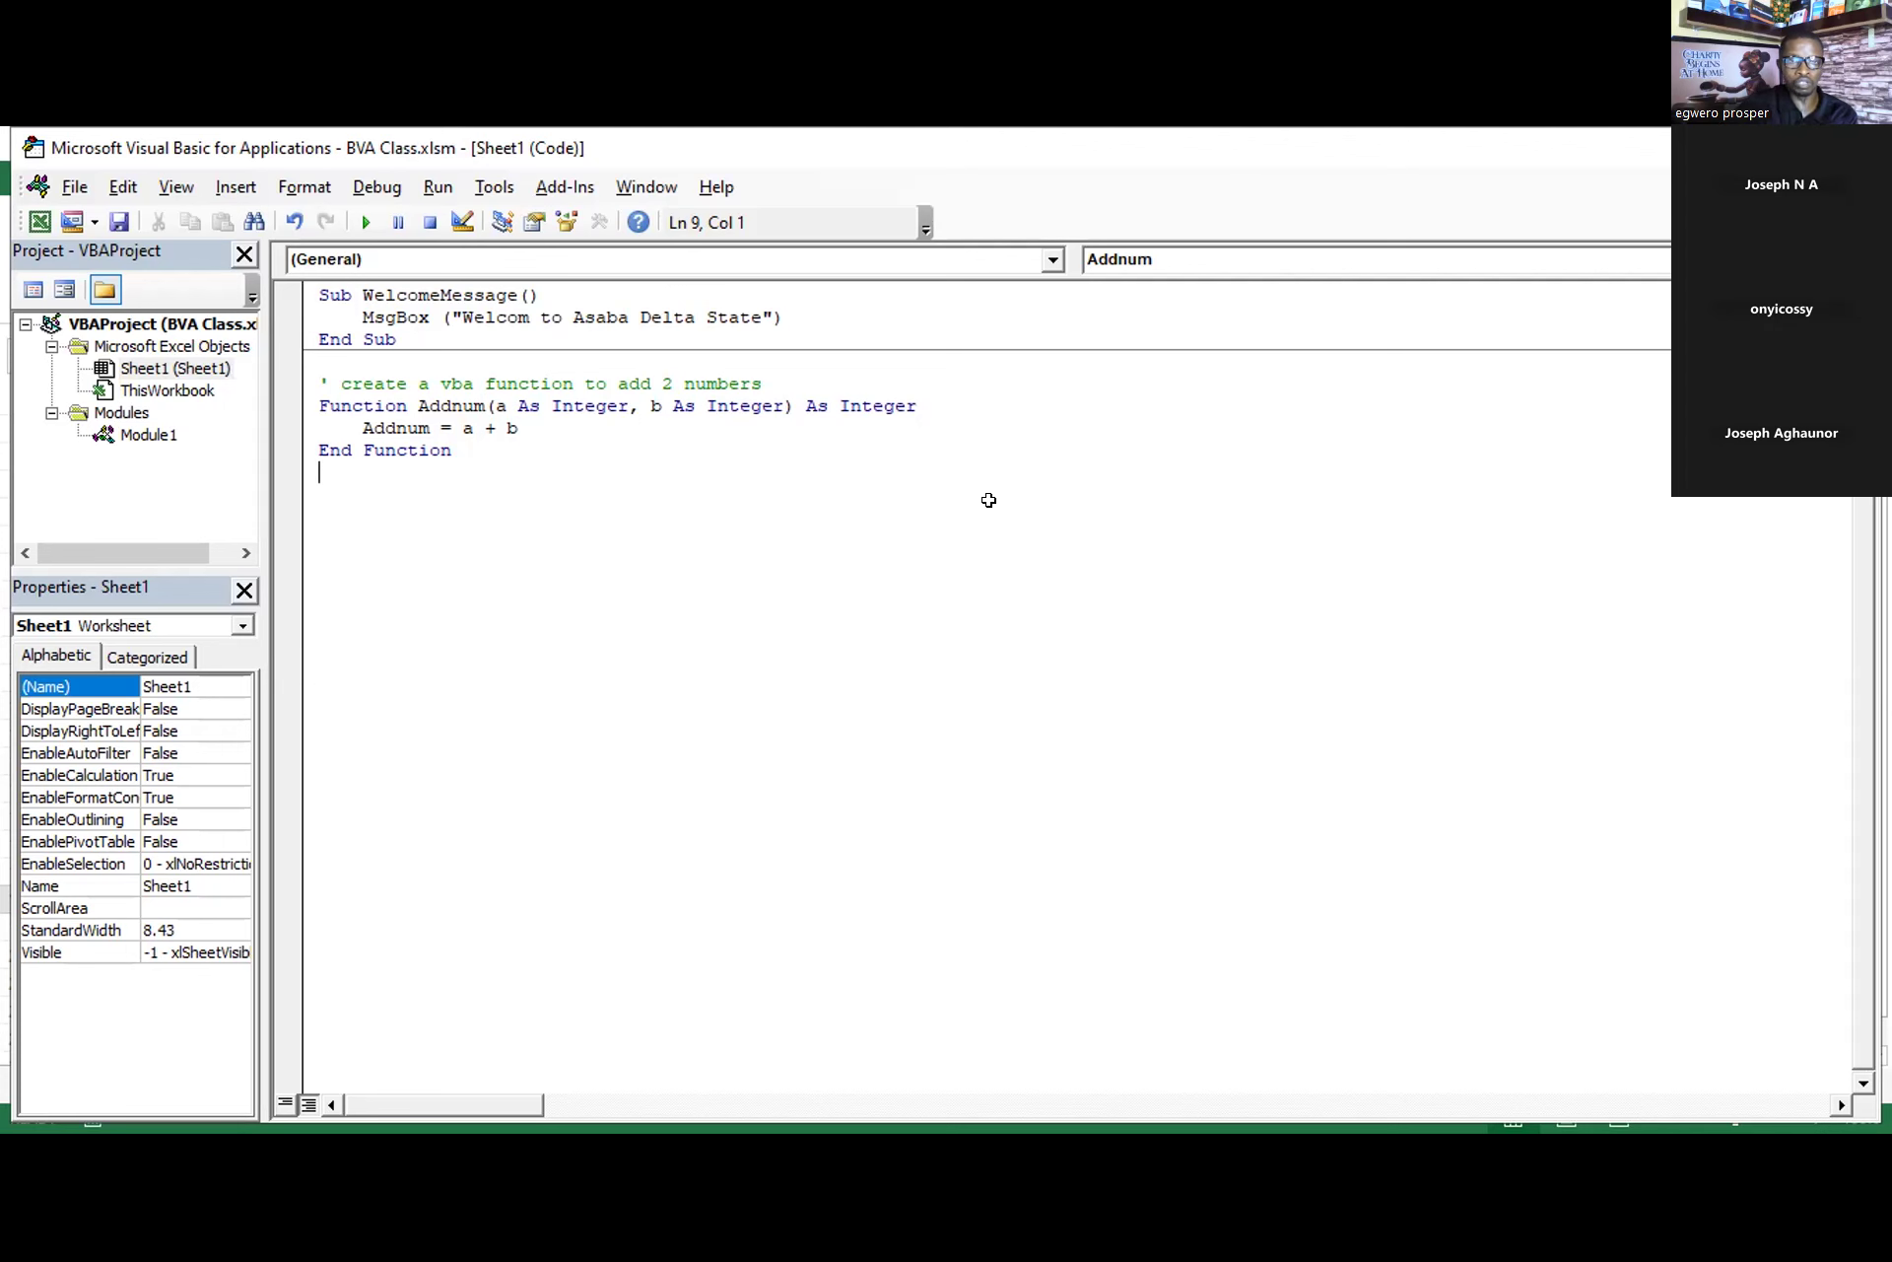
- Switch to the BVA Class worksheet, start a formula with =a in cell I6, and look through the suggested functions for Addnum
key(alt+F11)
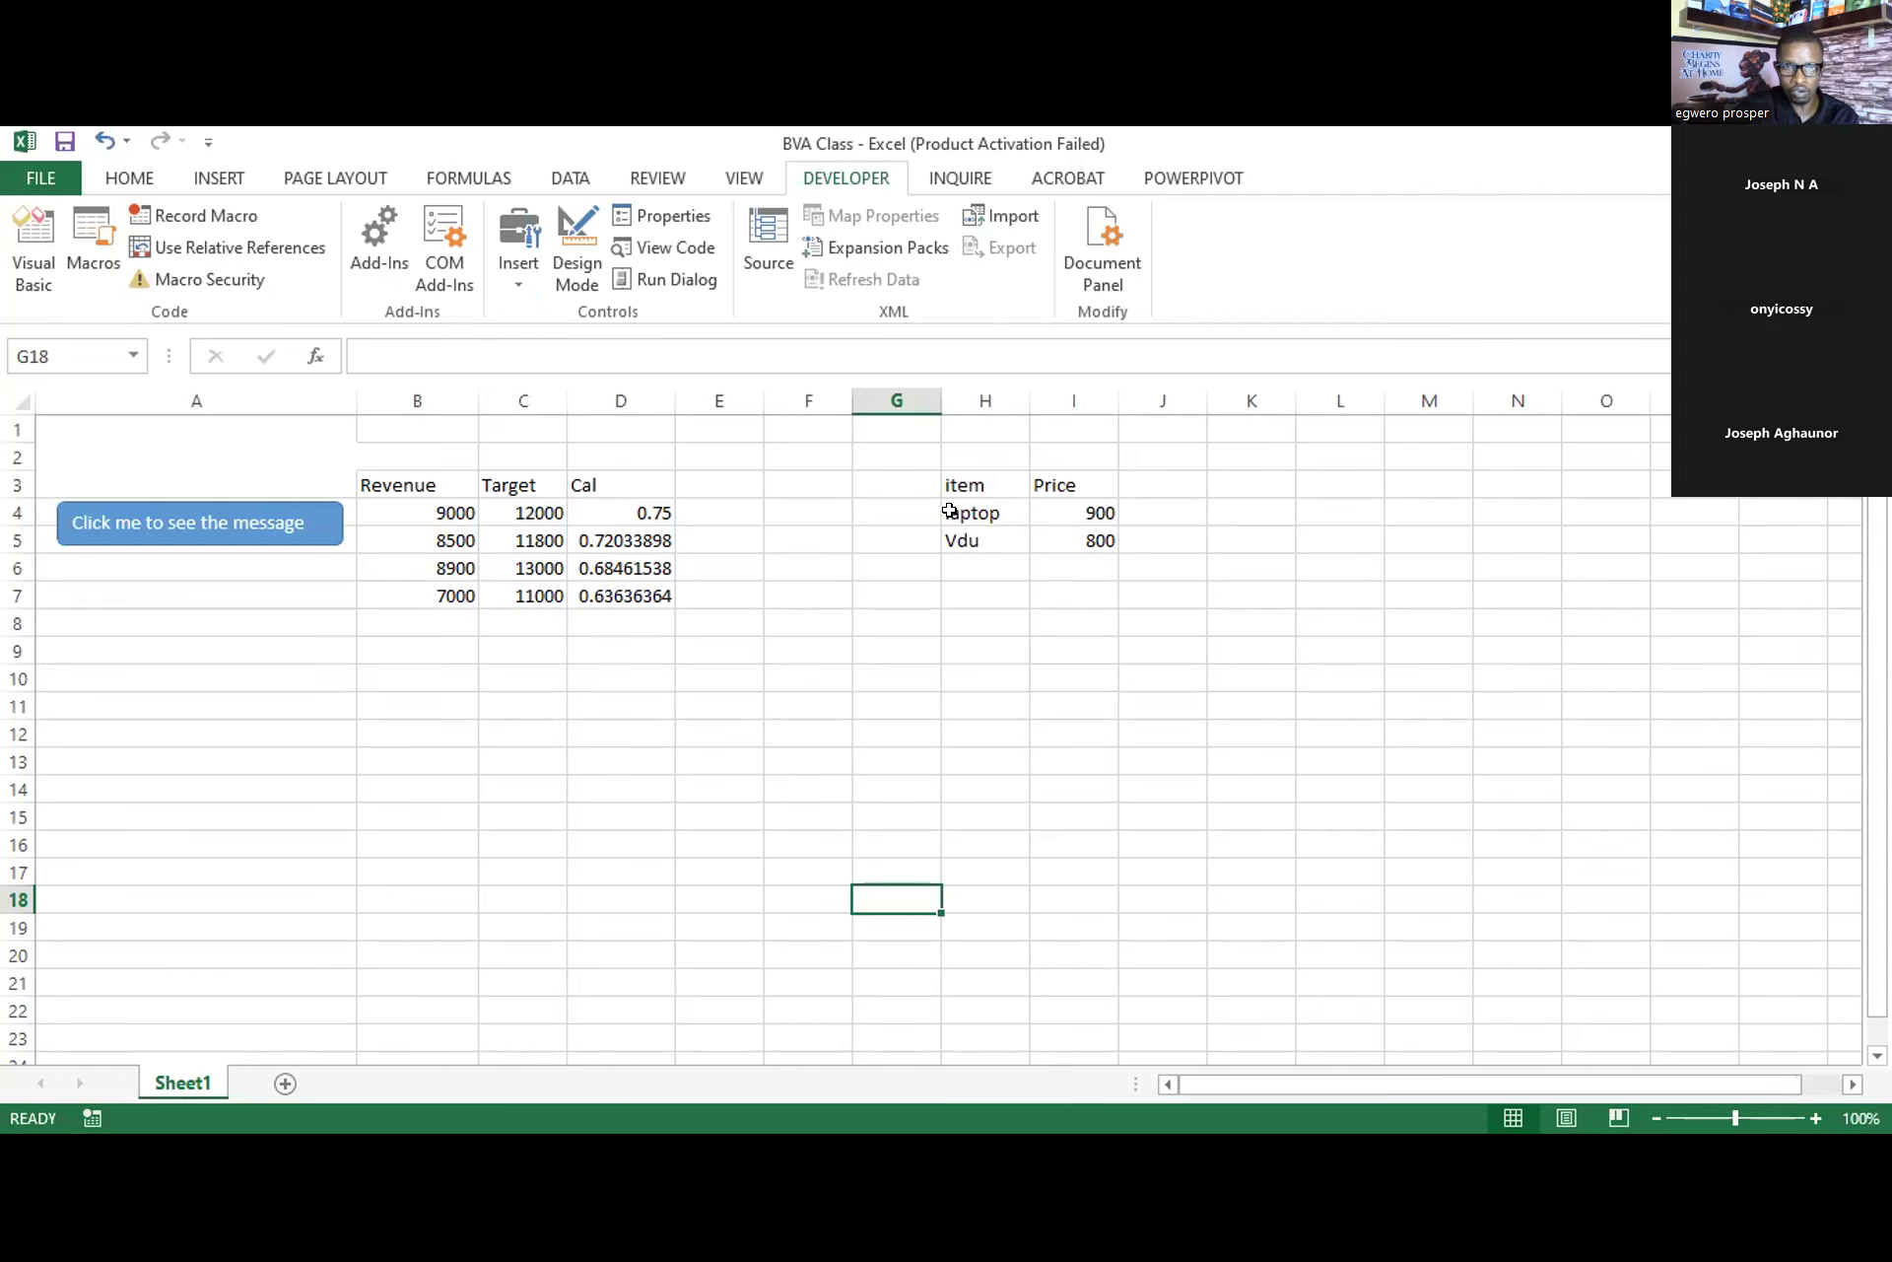
click(1057, 562)
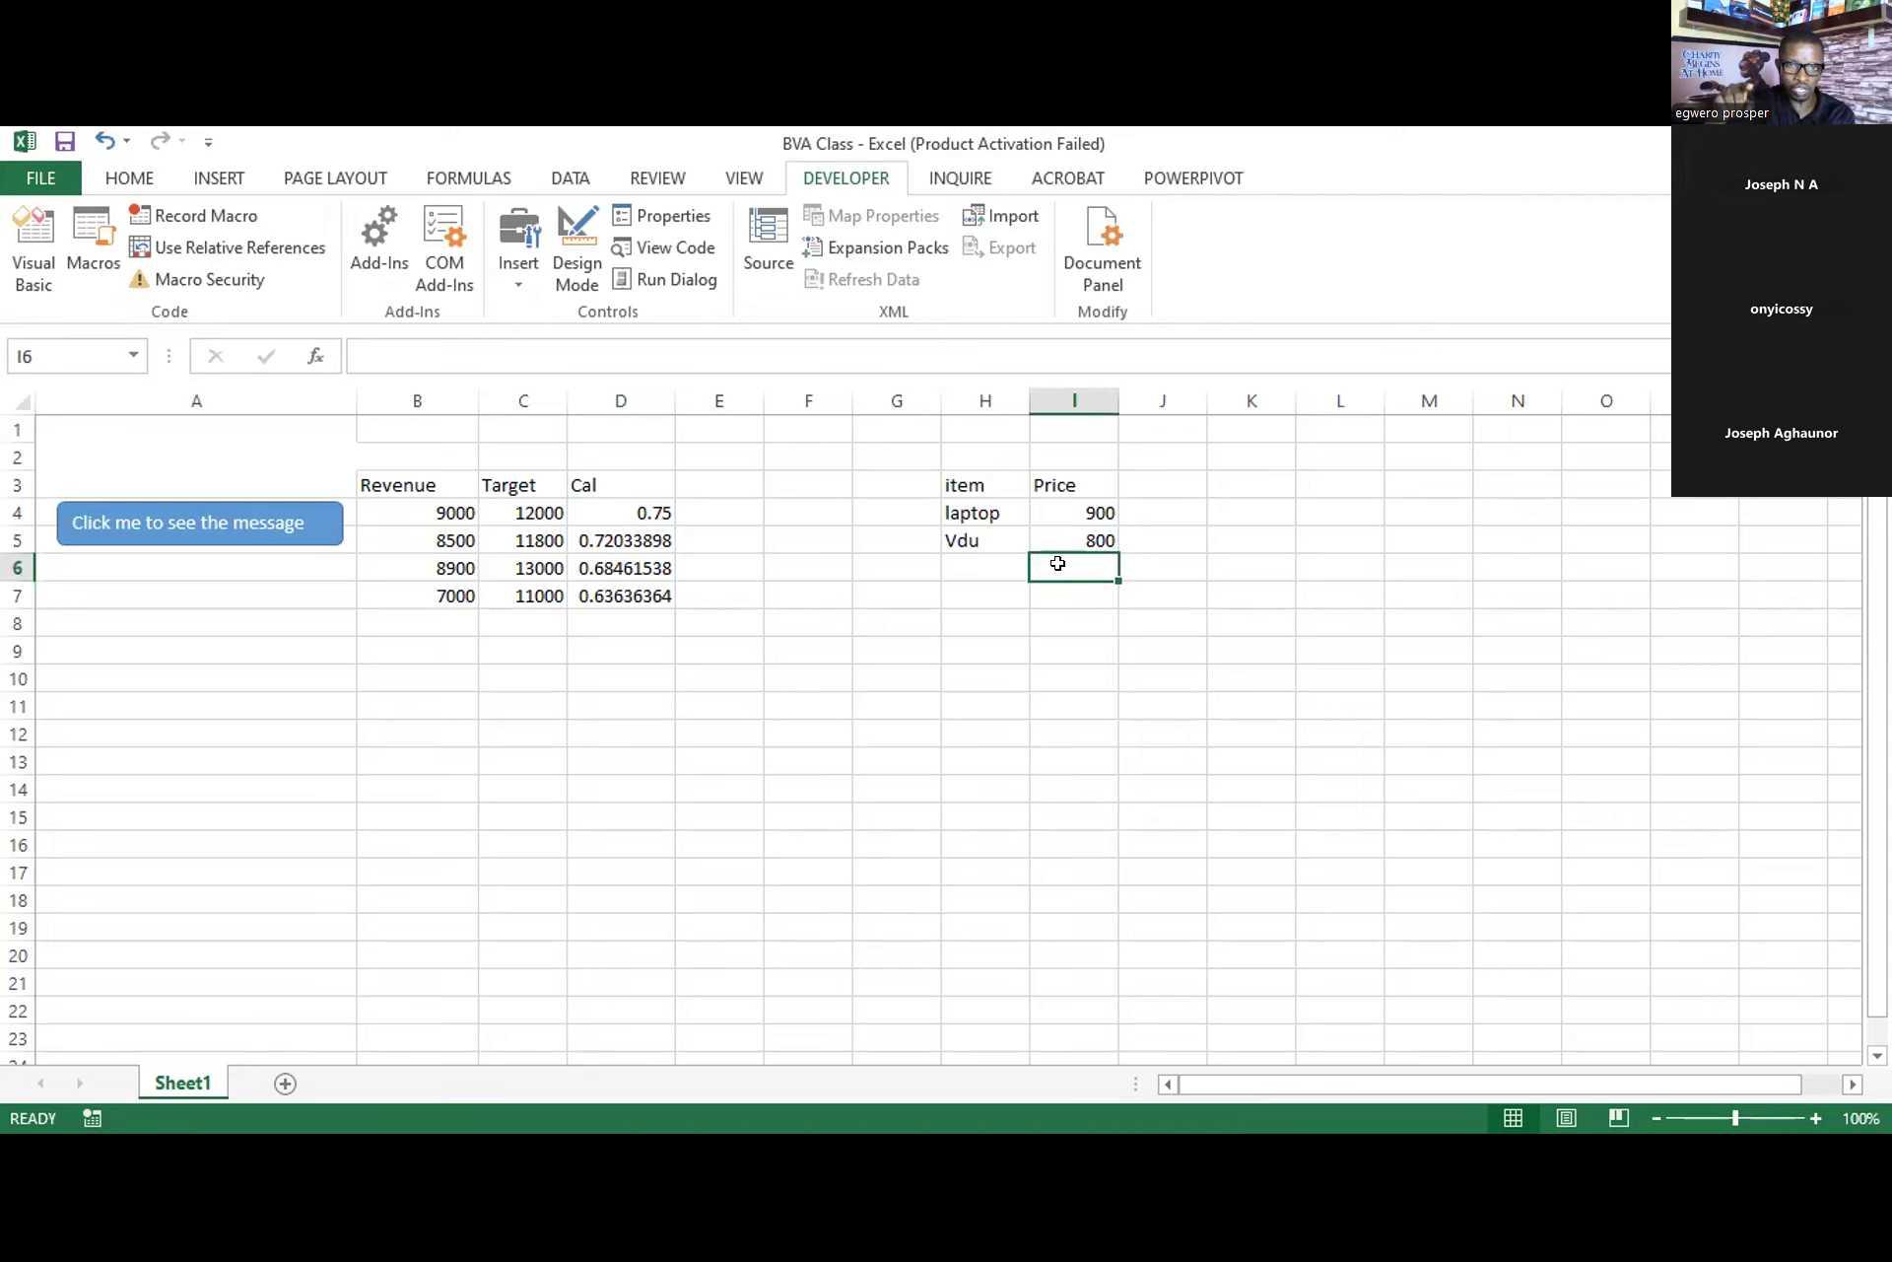
text(=)
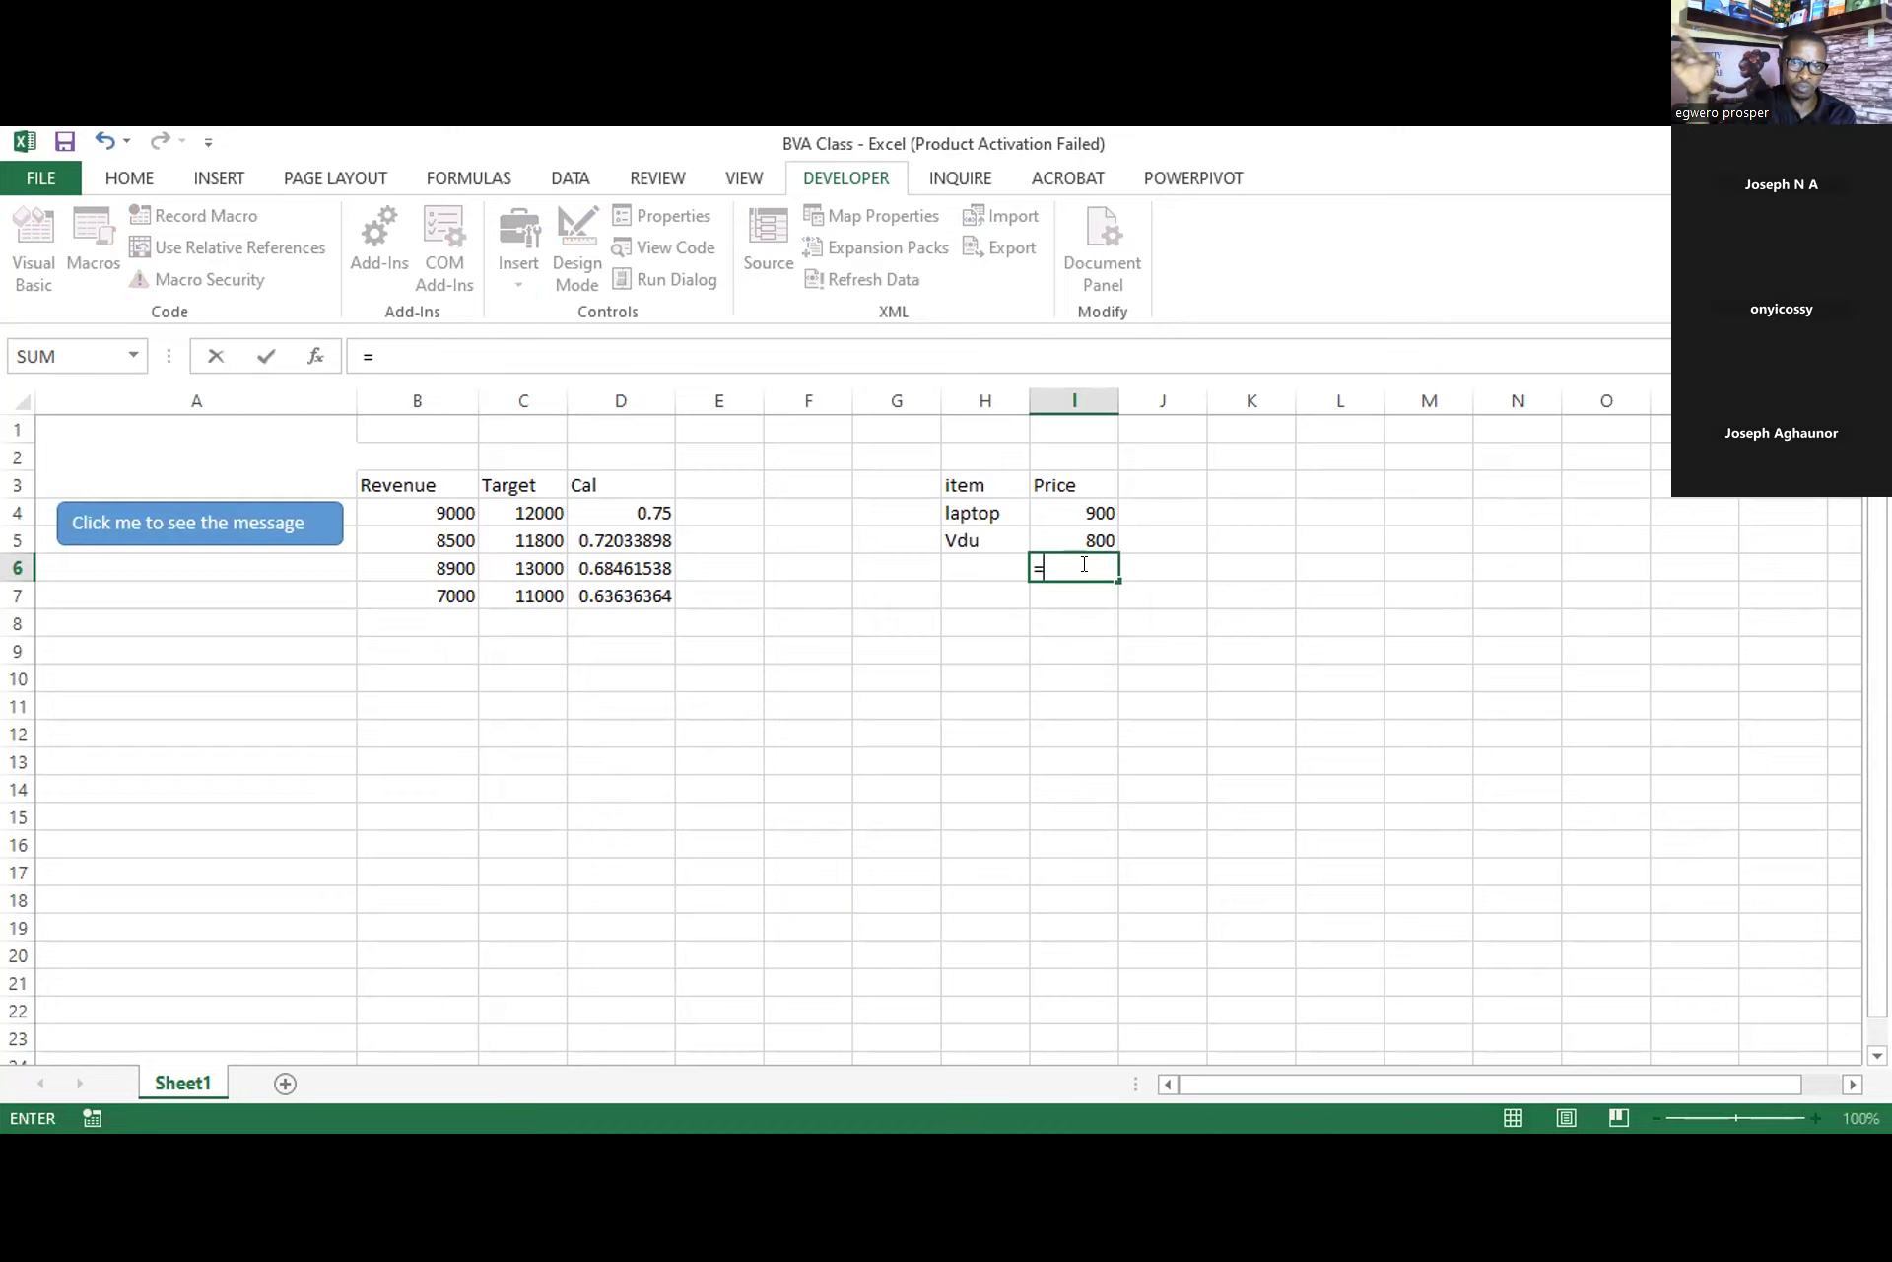
text(a)
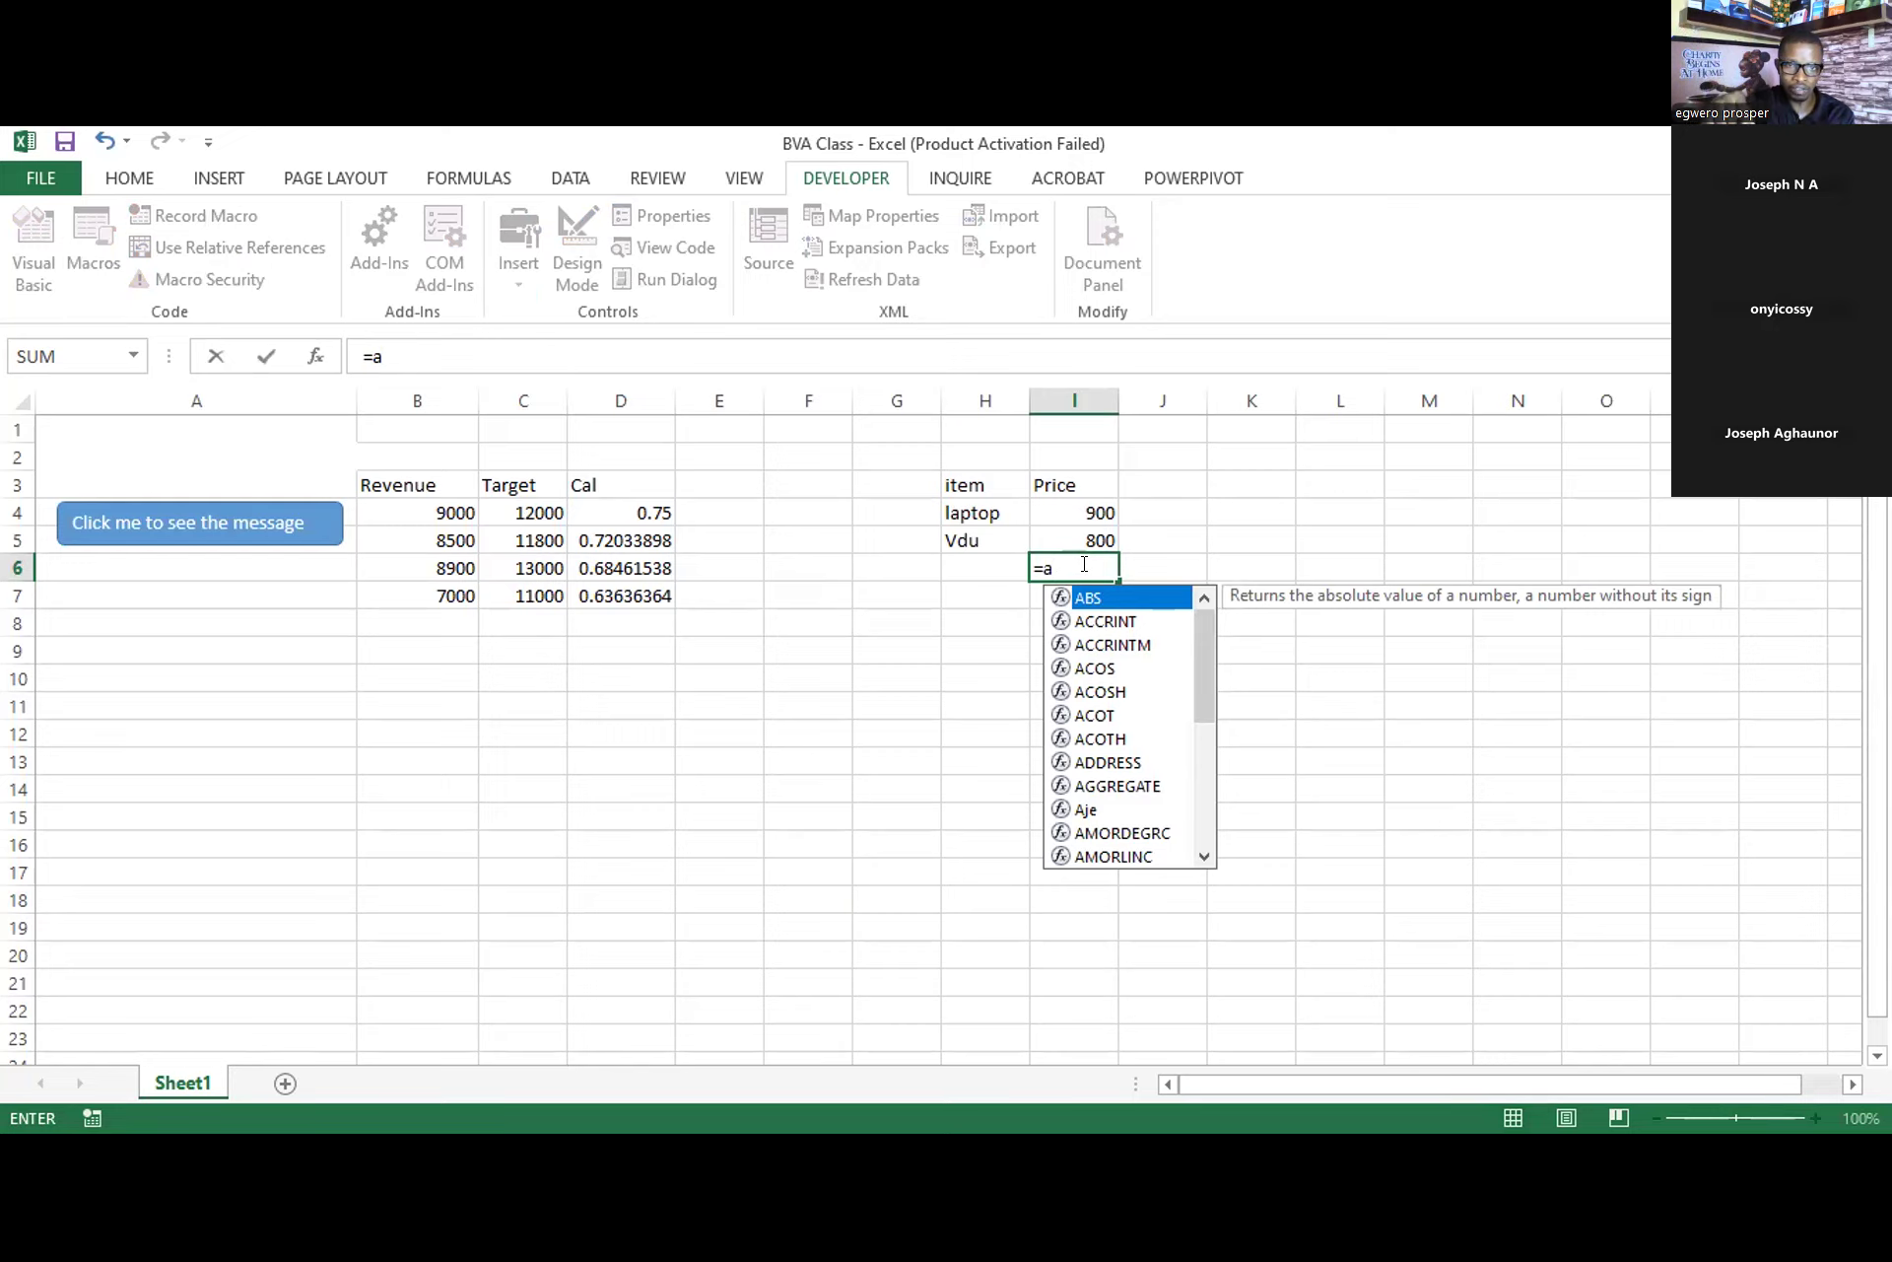
click(1204, 857)
click(1203, 857)
click(1203, 857)
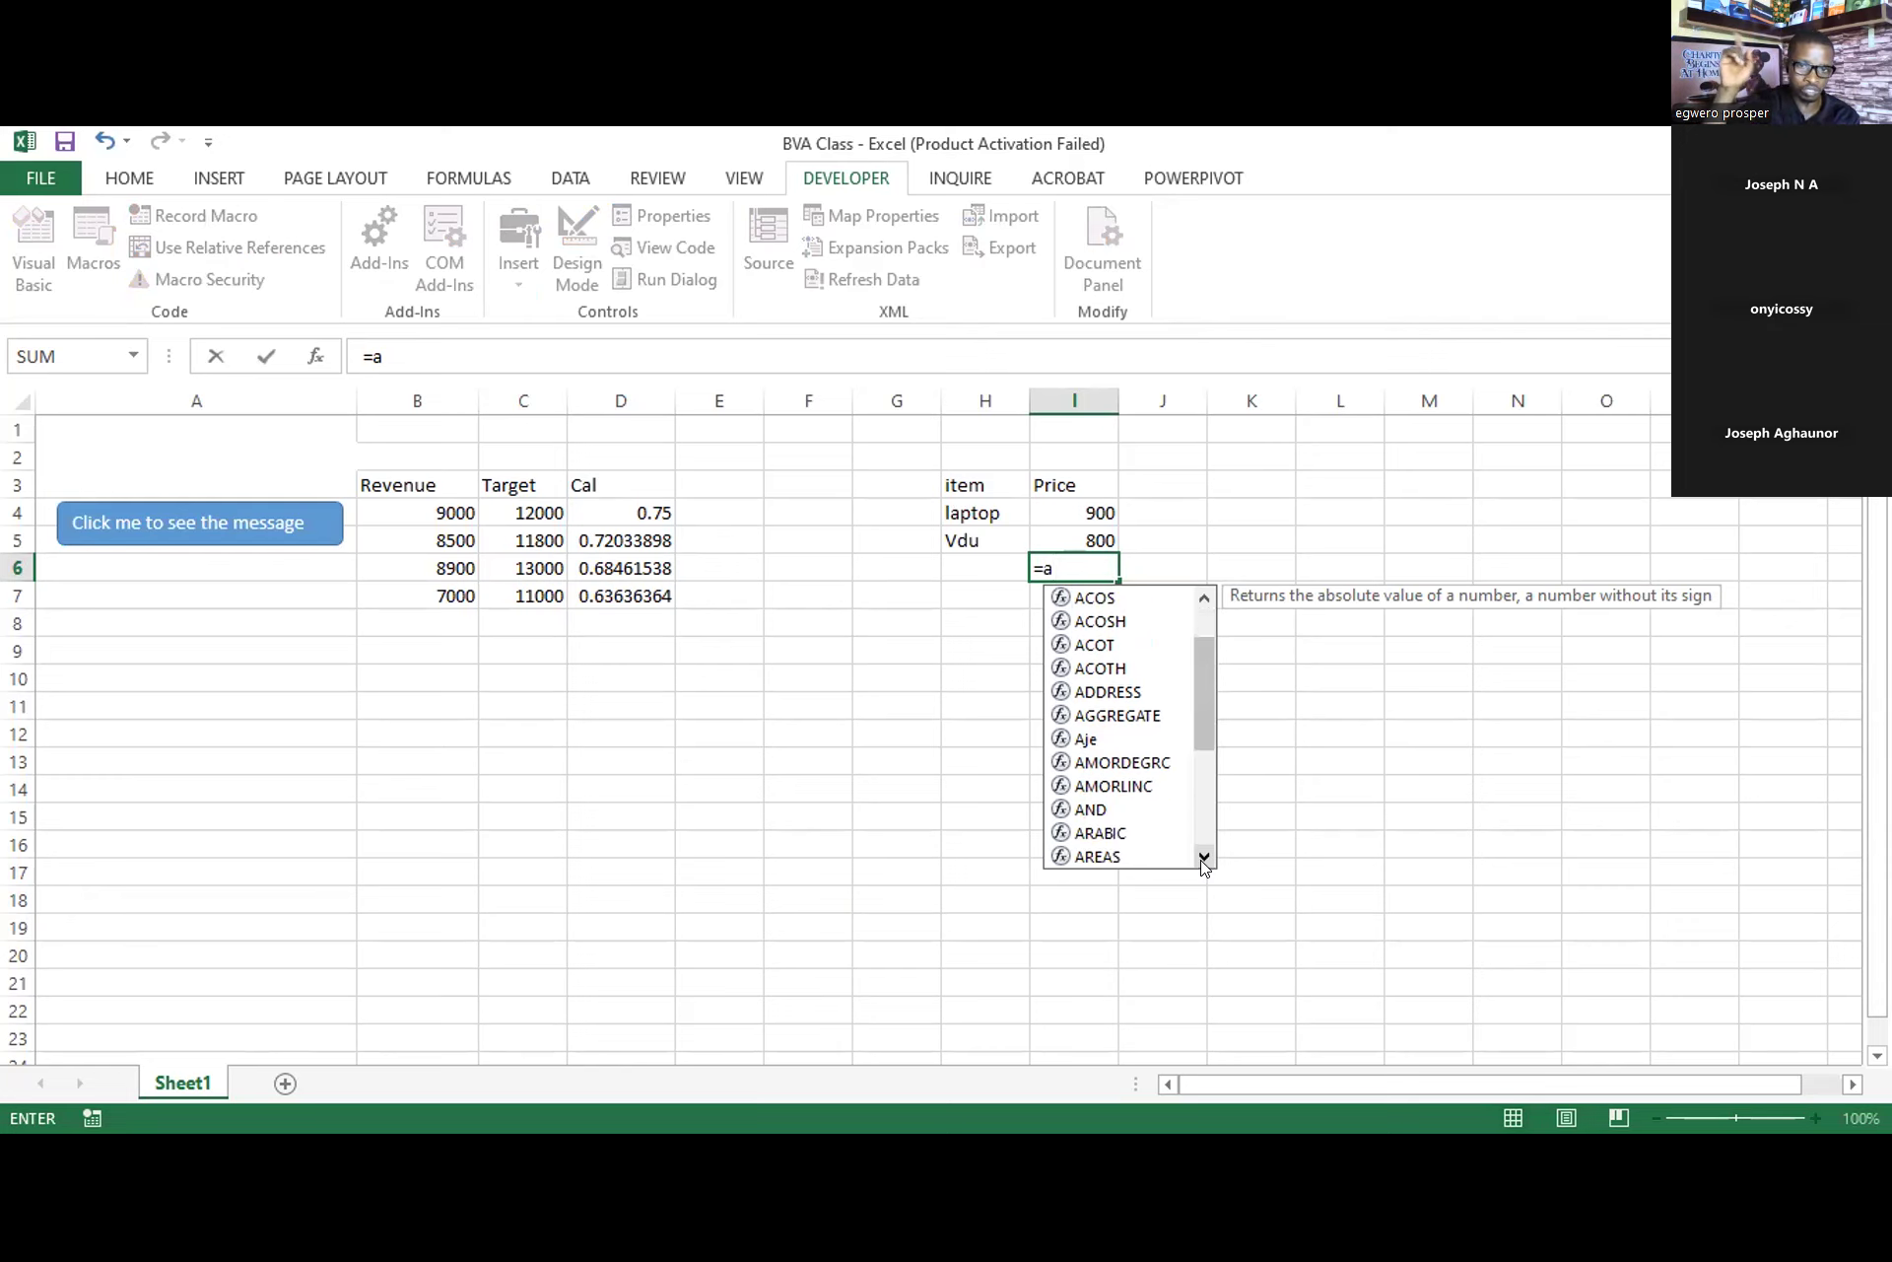
click(1203, 858)
click(1204, 858)
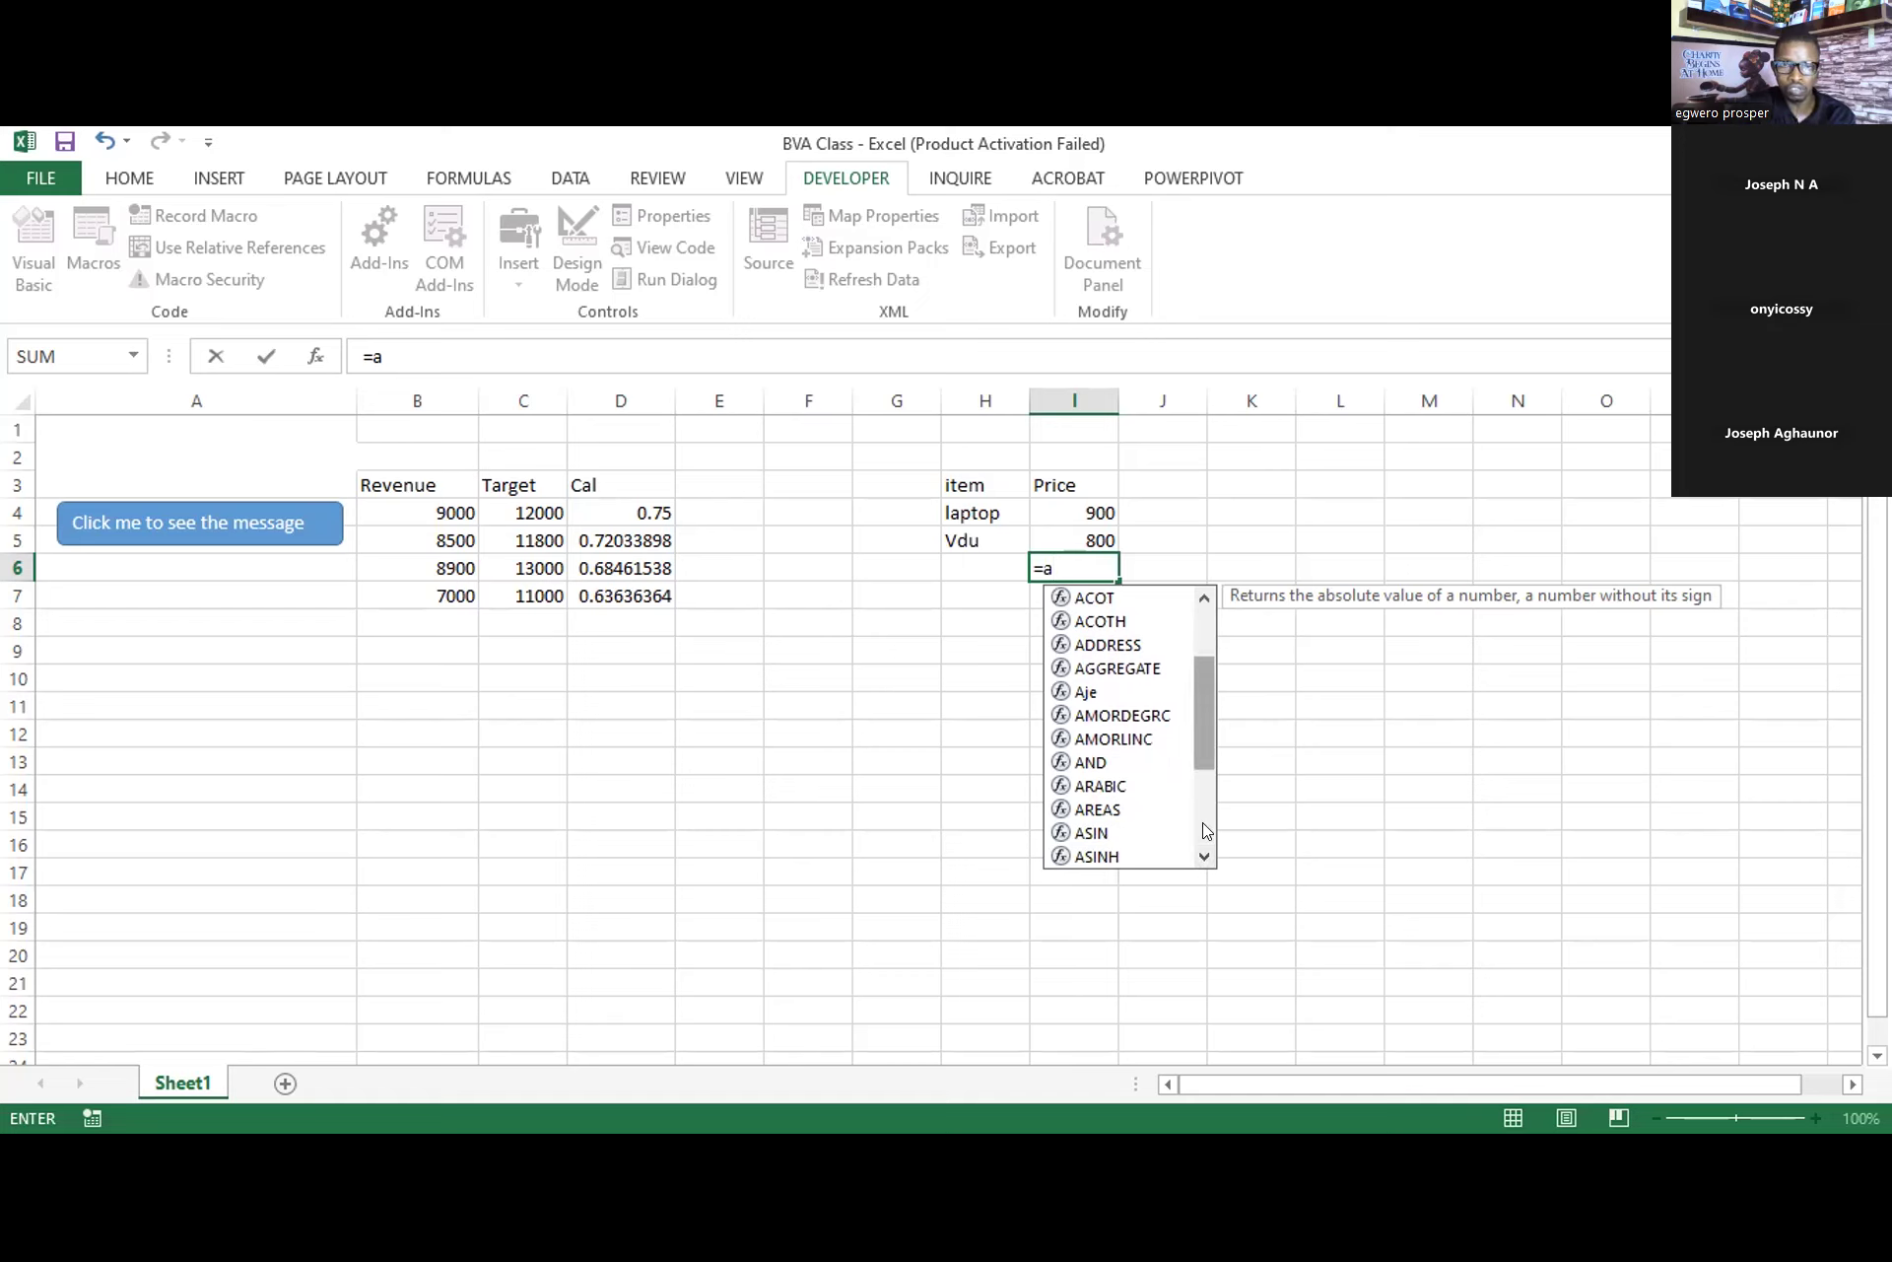
scroll(1201, 671, up, 5)
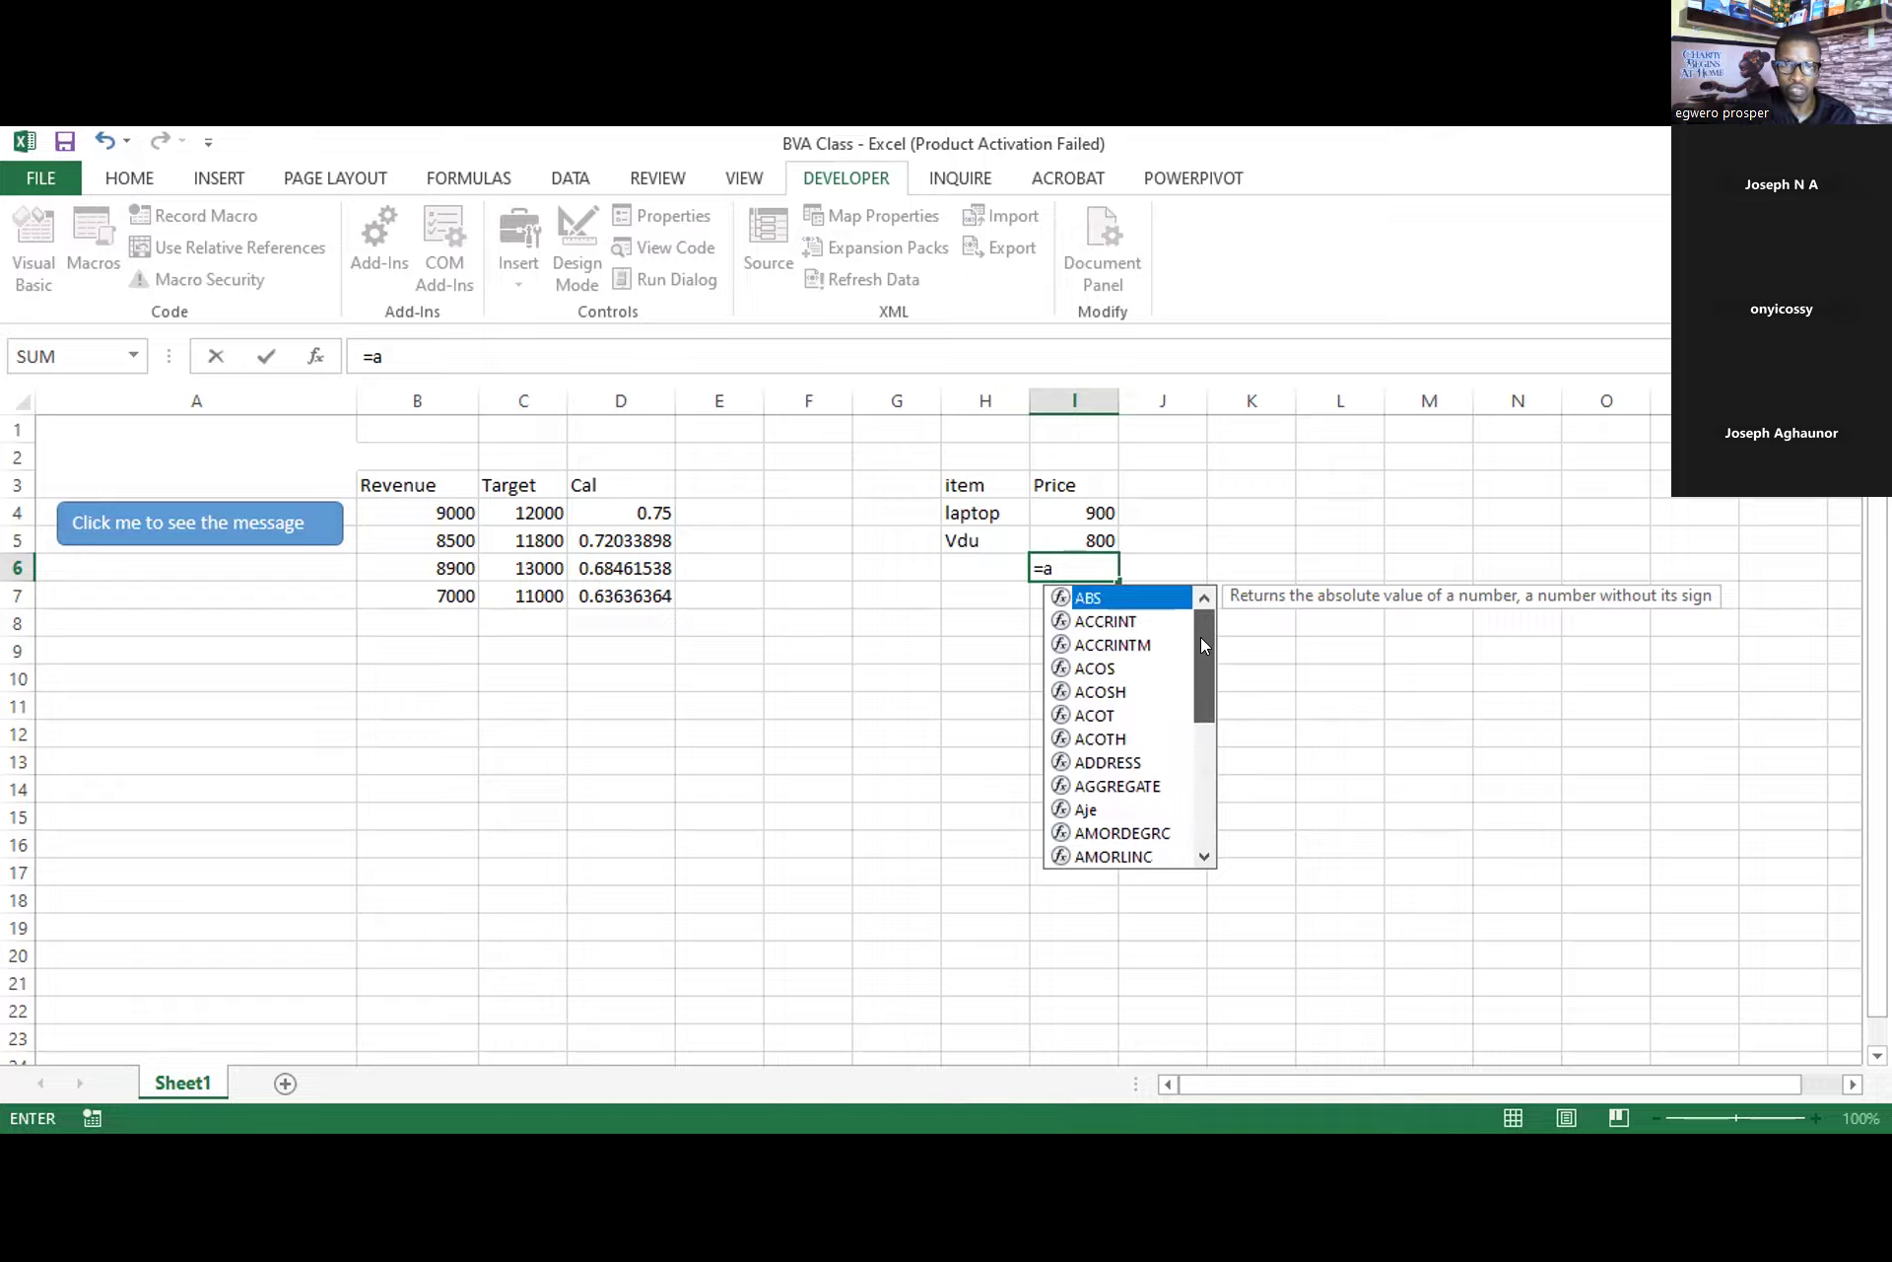
mouse_move(1201, 636)
mouse_down()
mouse_move(1202, 667)
mouse_move(1219, 636)
mouse_up()
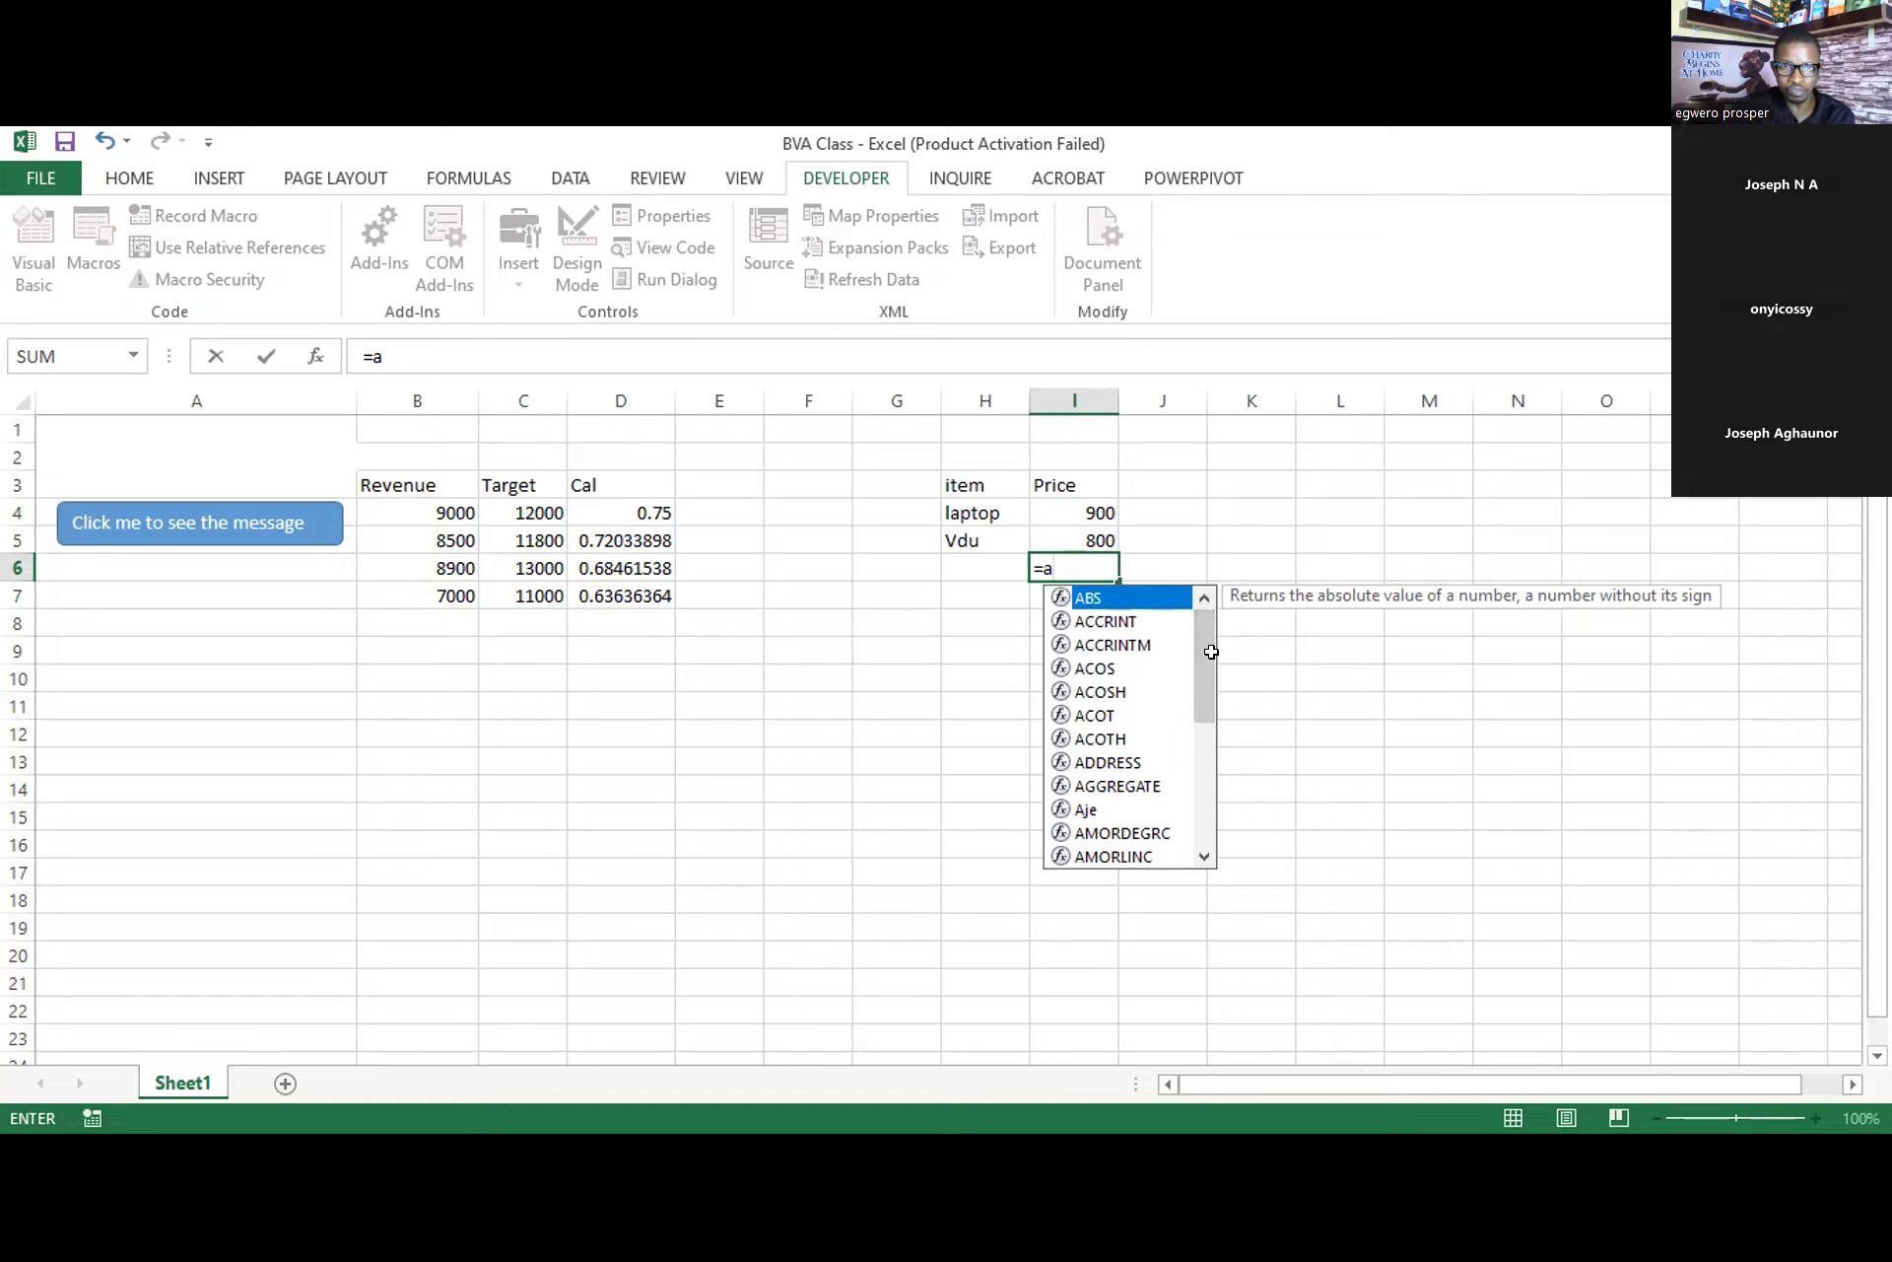
click(1206, 859)
click(1206, 859)
click(1205, 859)
click(1206, 859)
click(1205, 859)
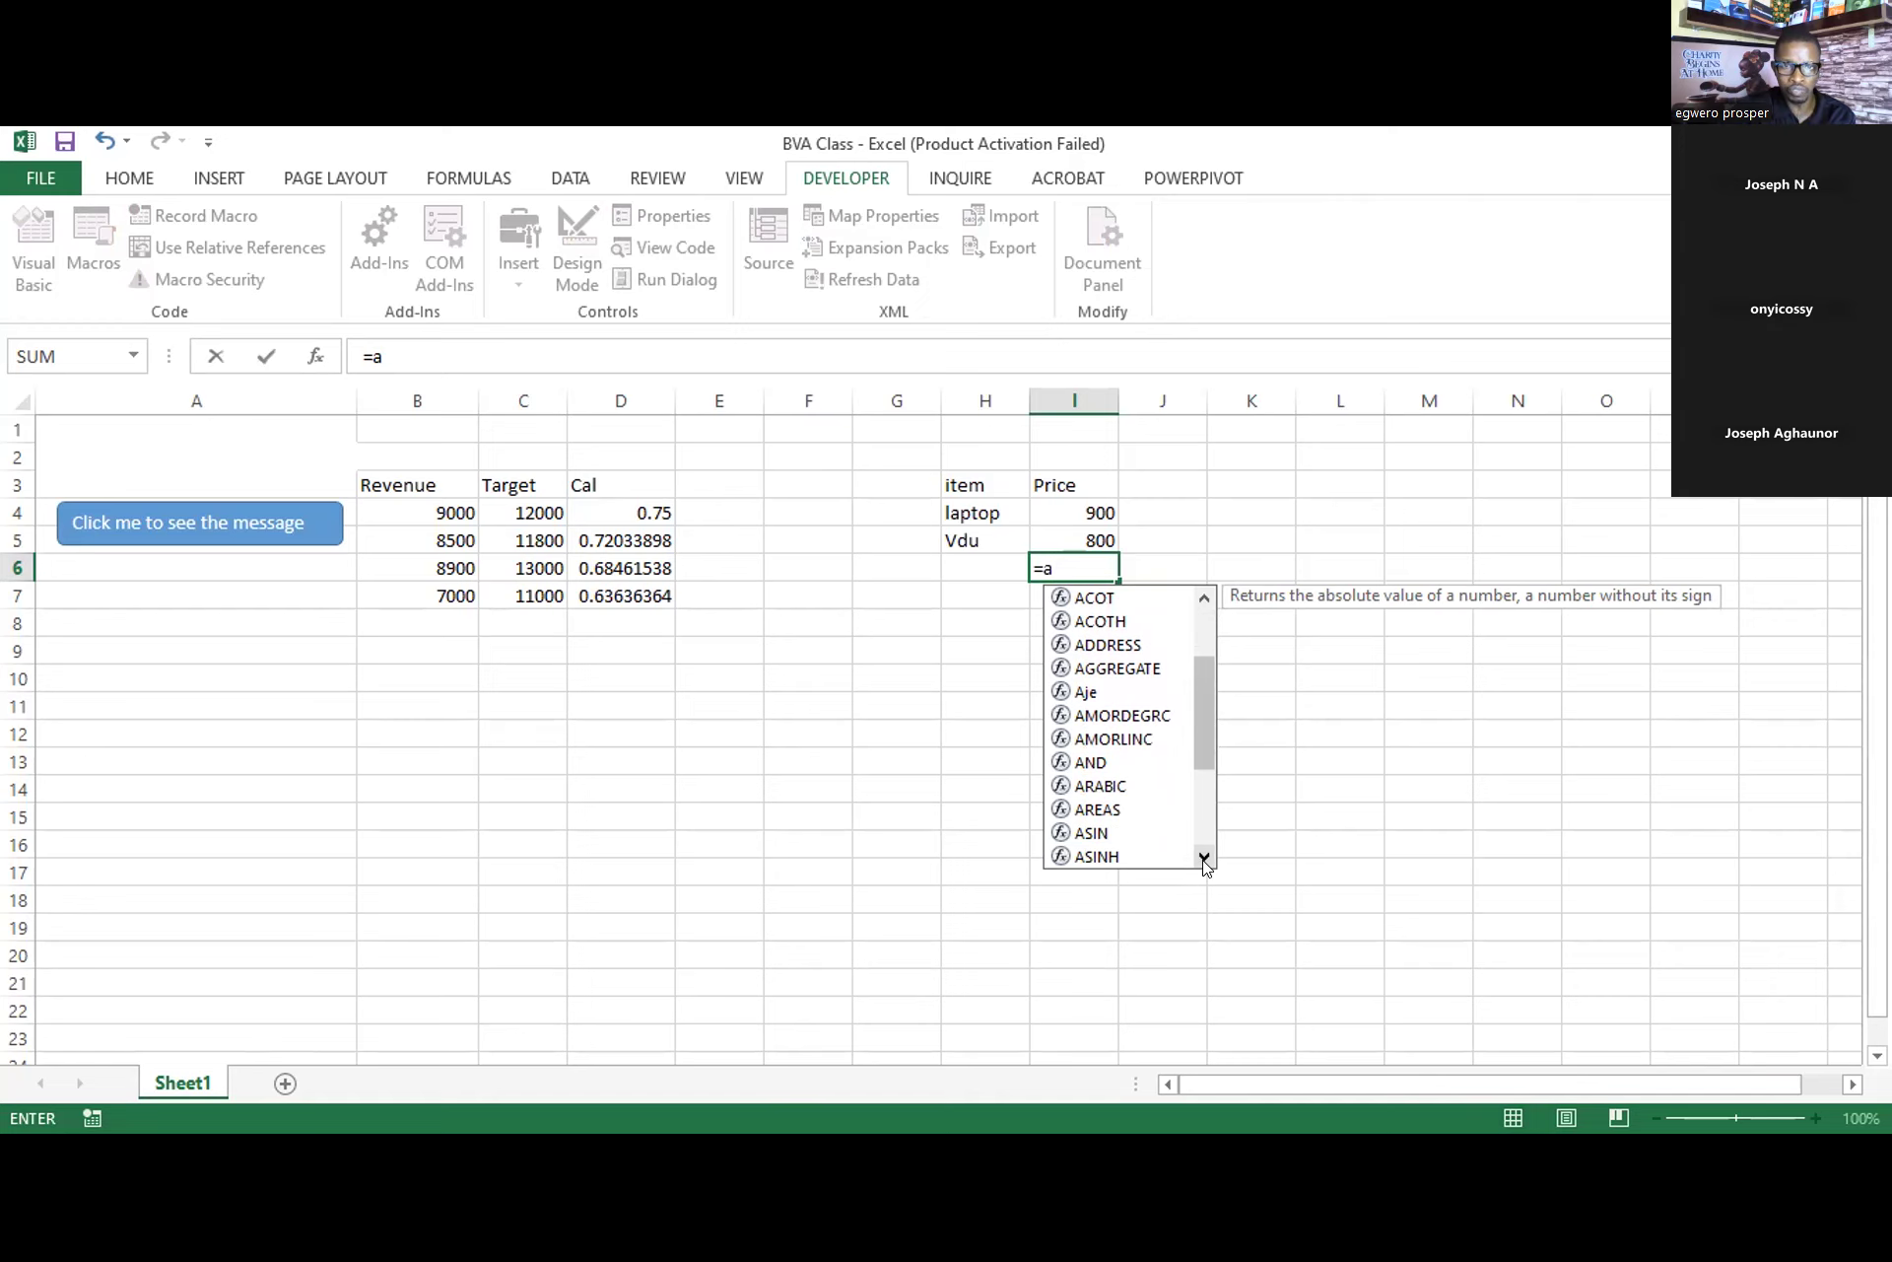
- Try to find the custom Addnum function by entering =addn in cell I6, and clear the entry
key(BackSpace)
text(add)
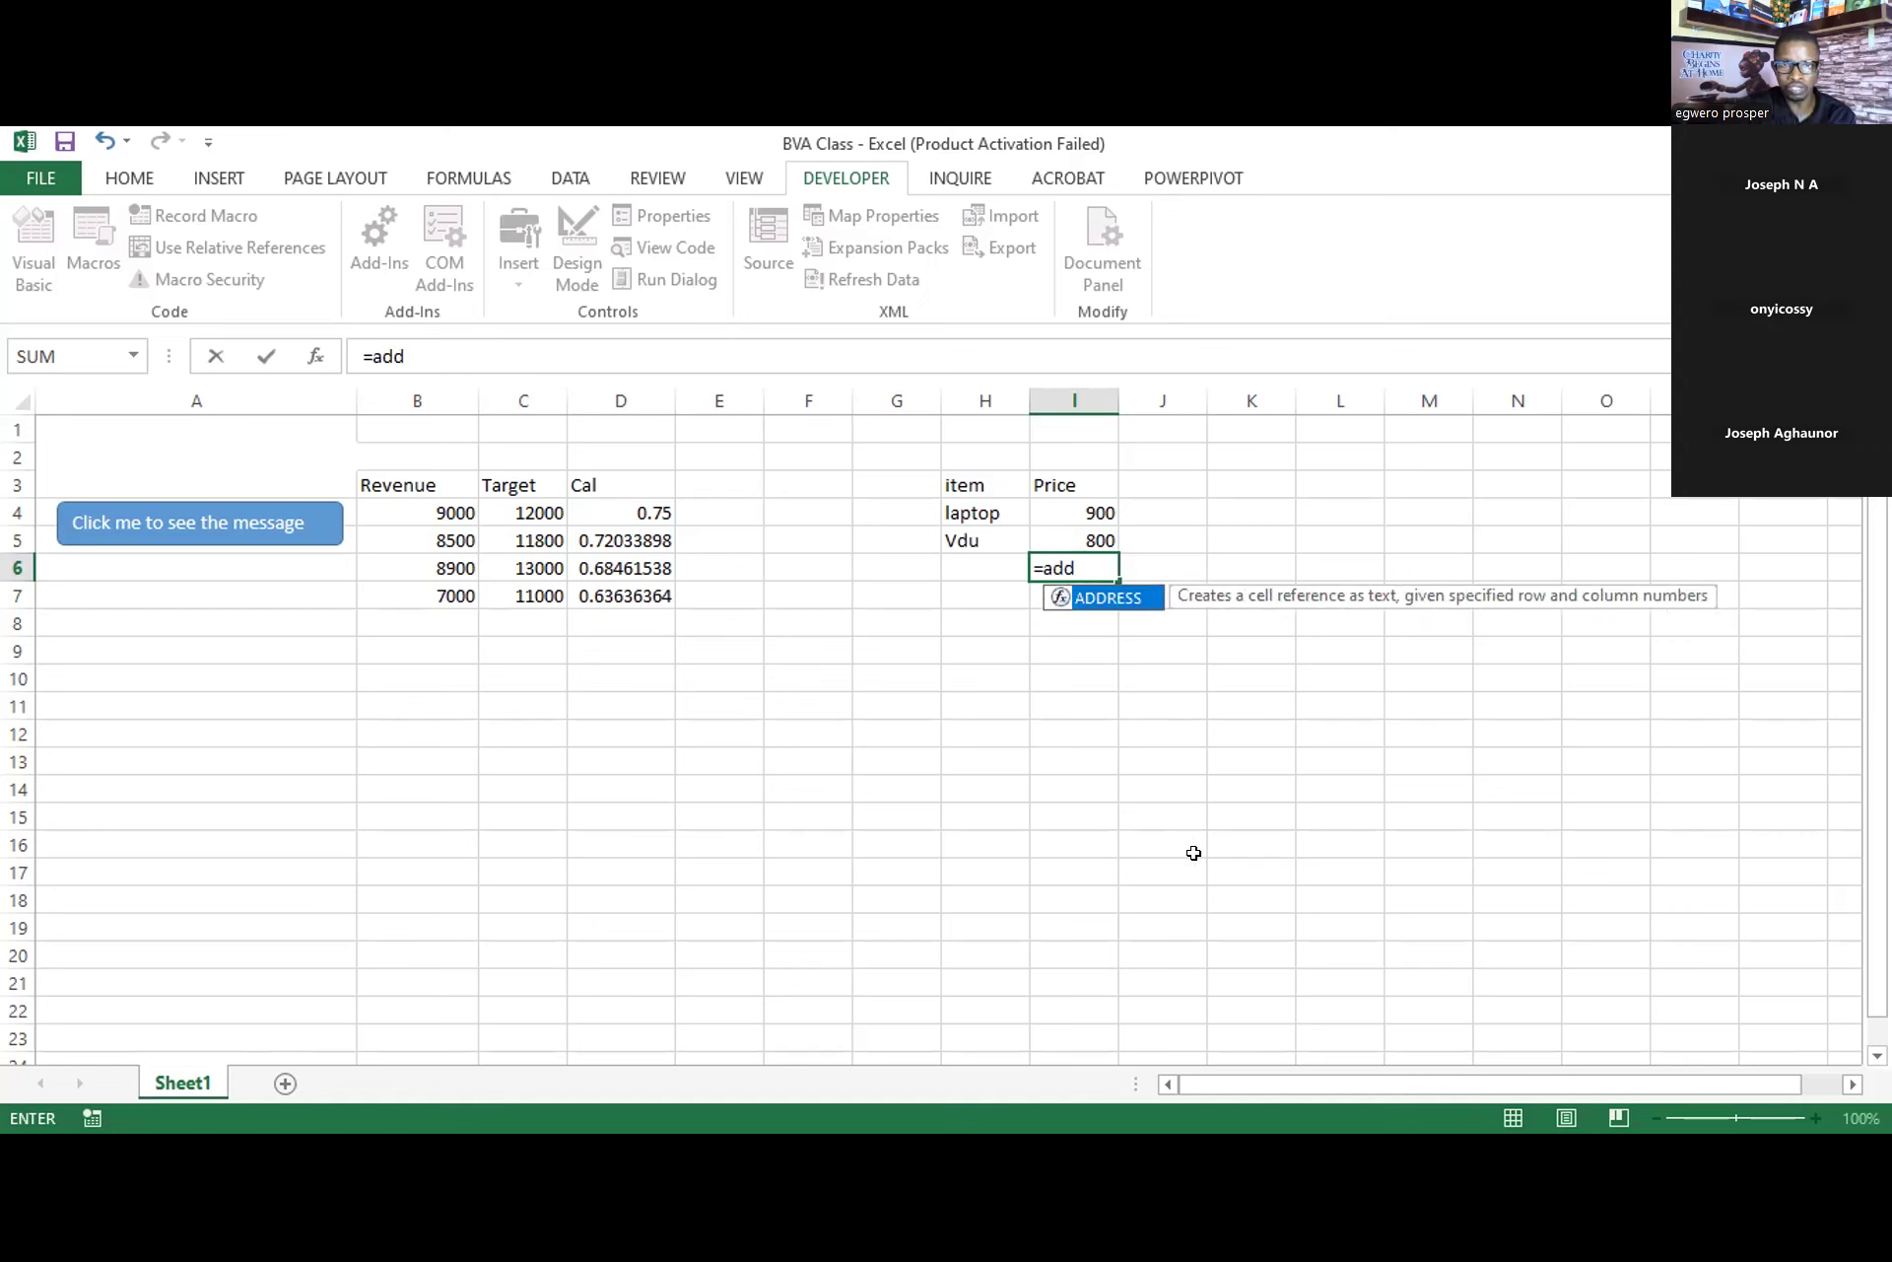
text(n)
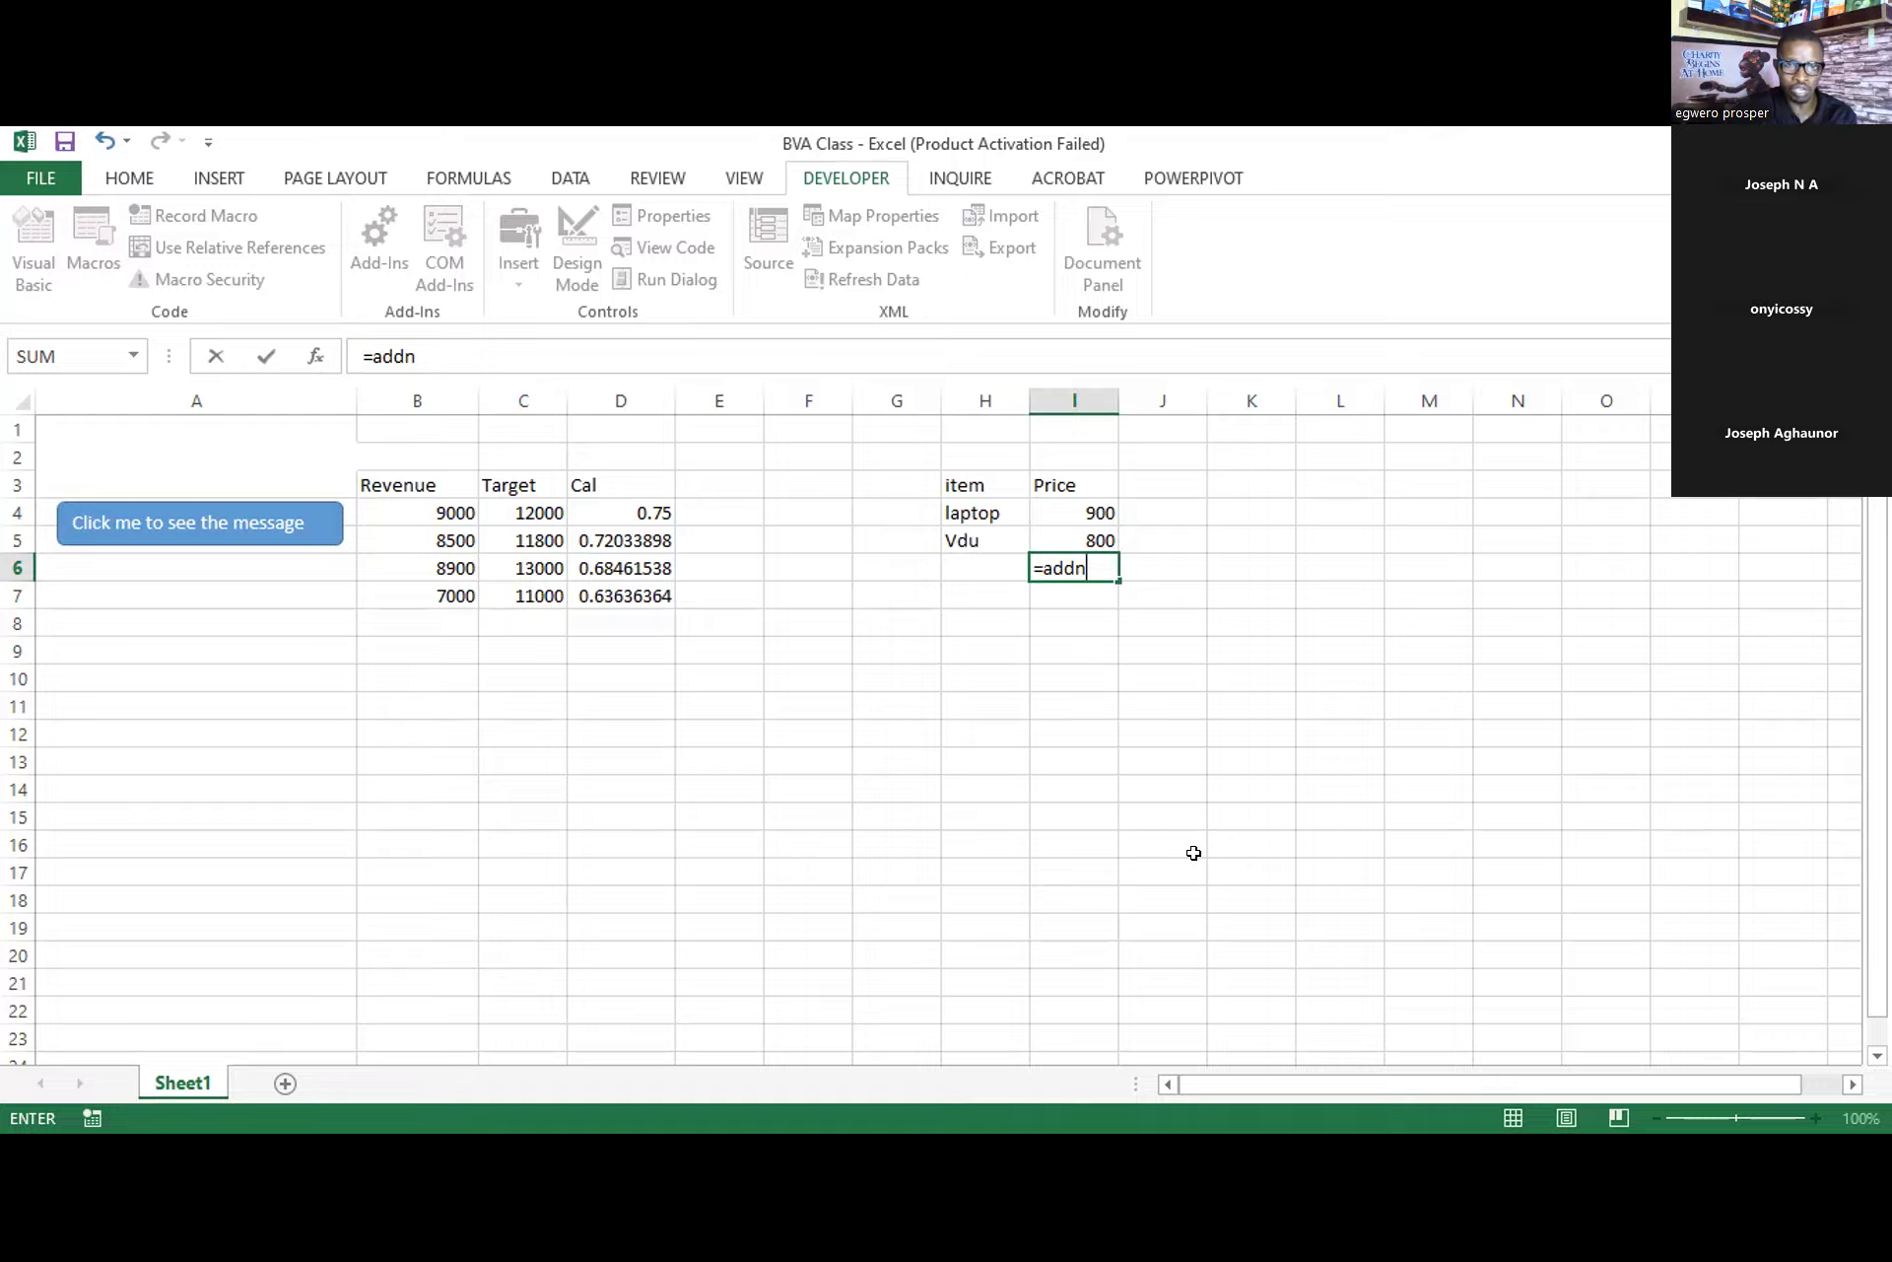
key(BackSpace)
key(BackSpace)
key(BackSpace)
key(BackSpace)
key(BackSpace)
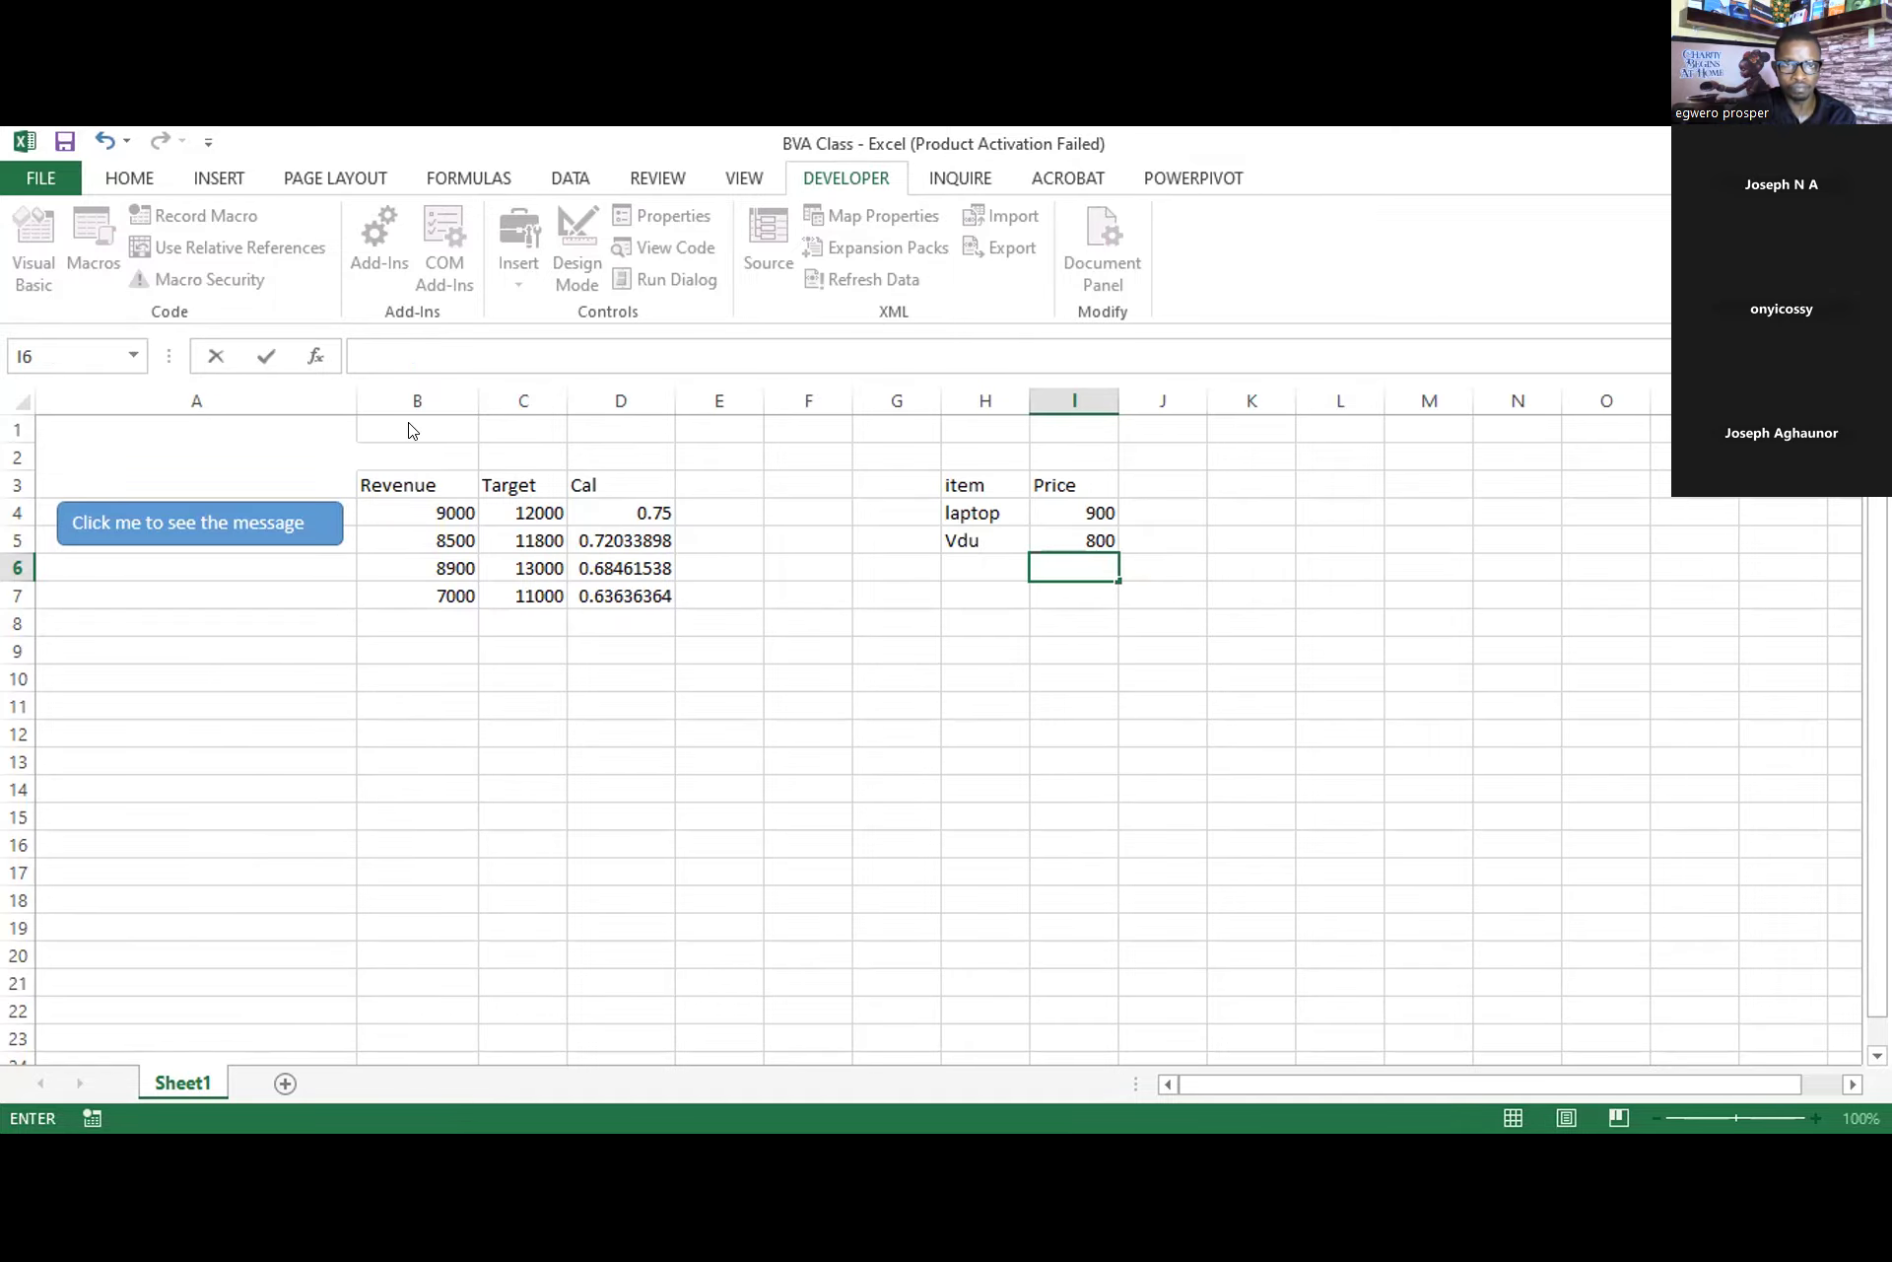
- Maximise the VBA editor showing Module1, and bring up the VBA_ENABLE workbook in a maximised window
key(alt+F11)
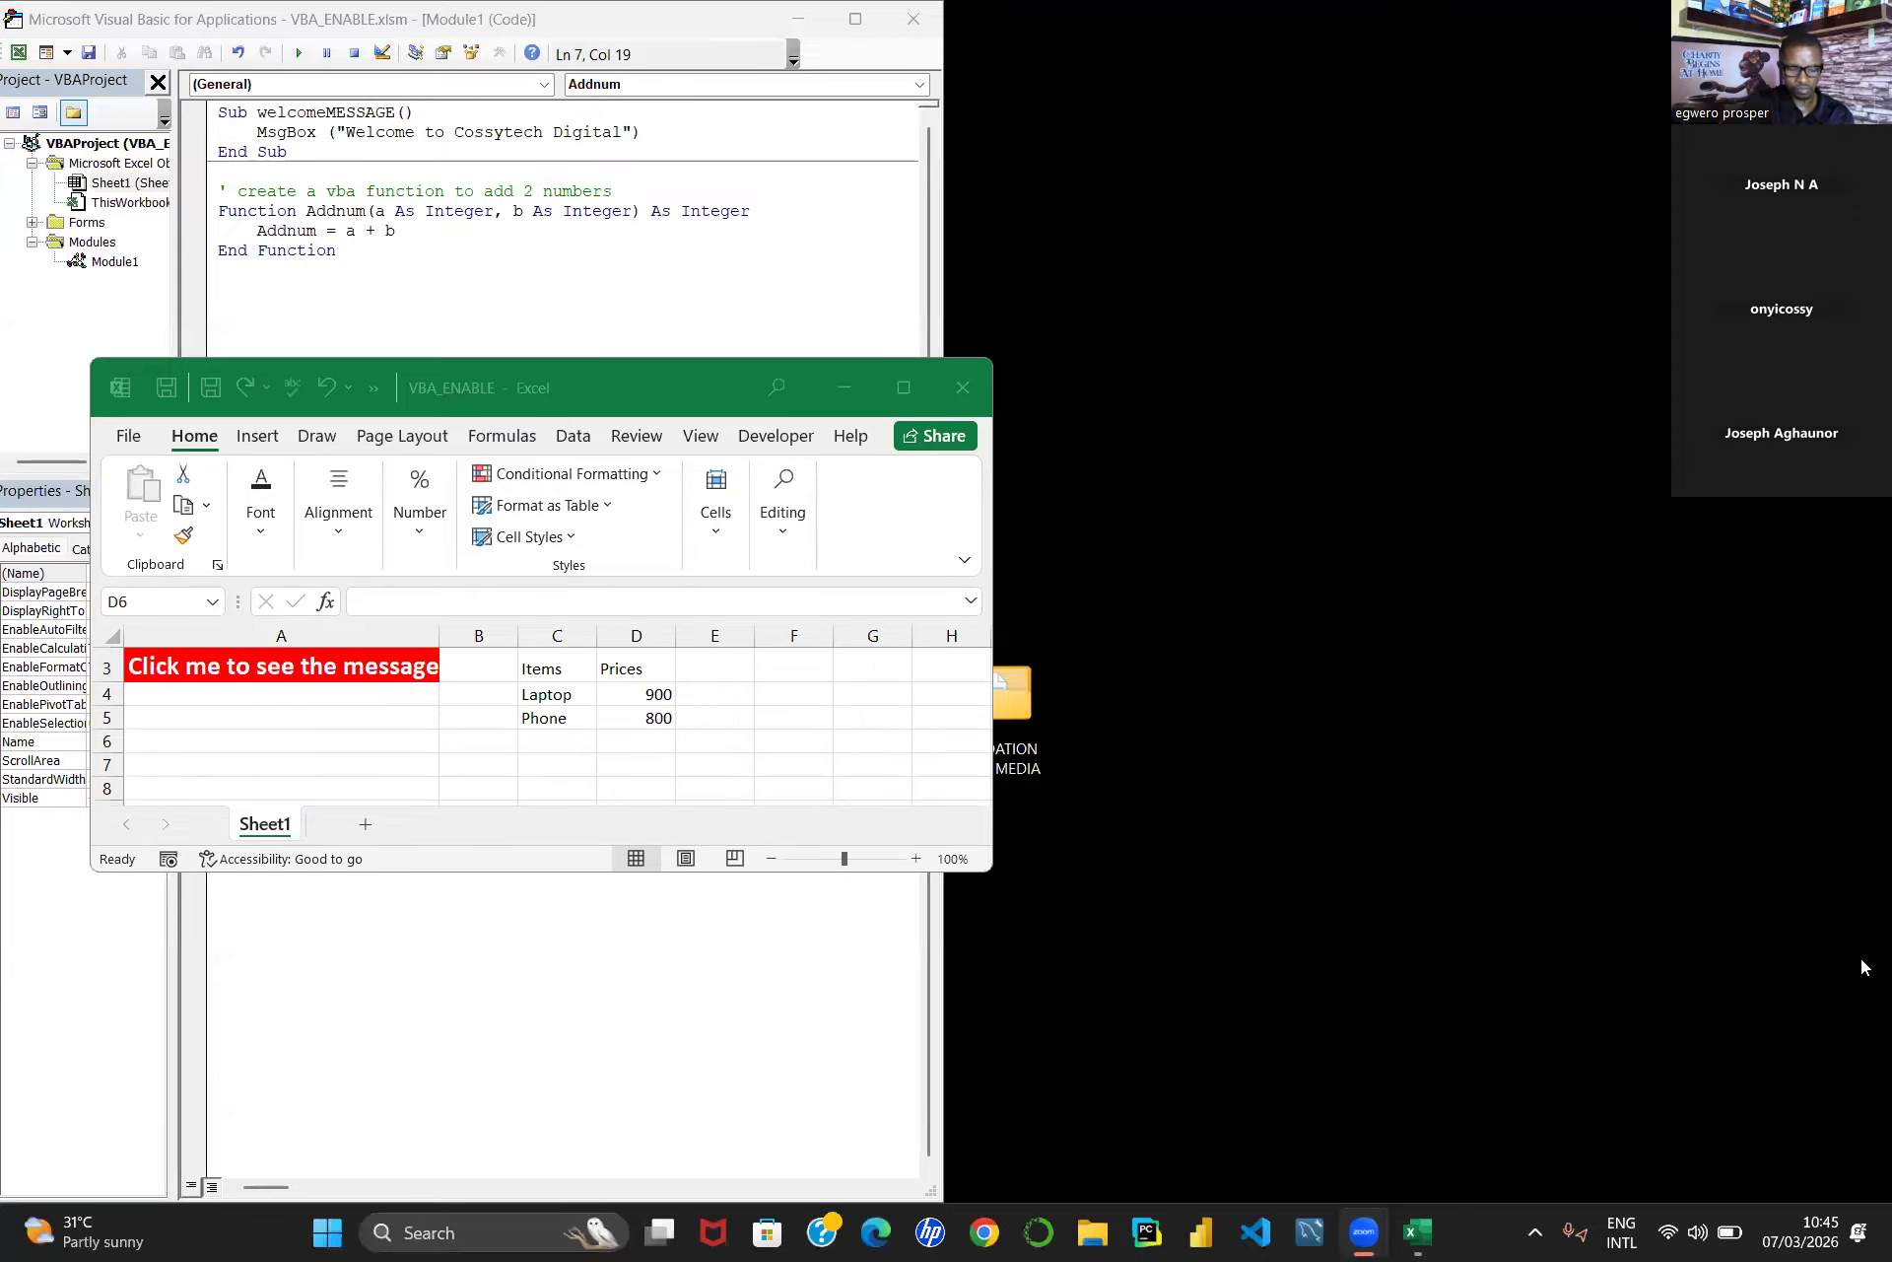
click(865, 20)
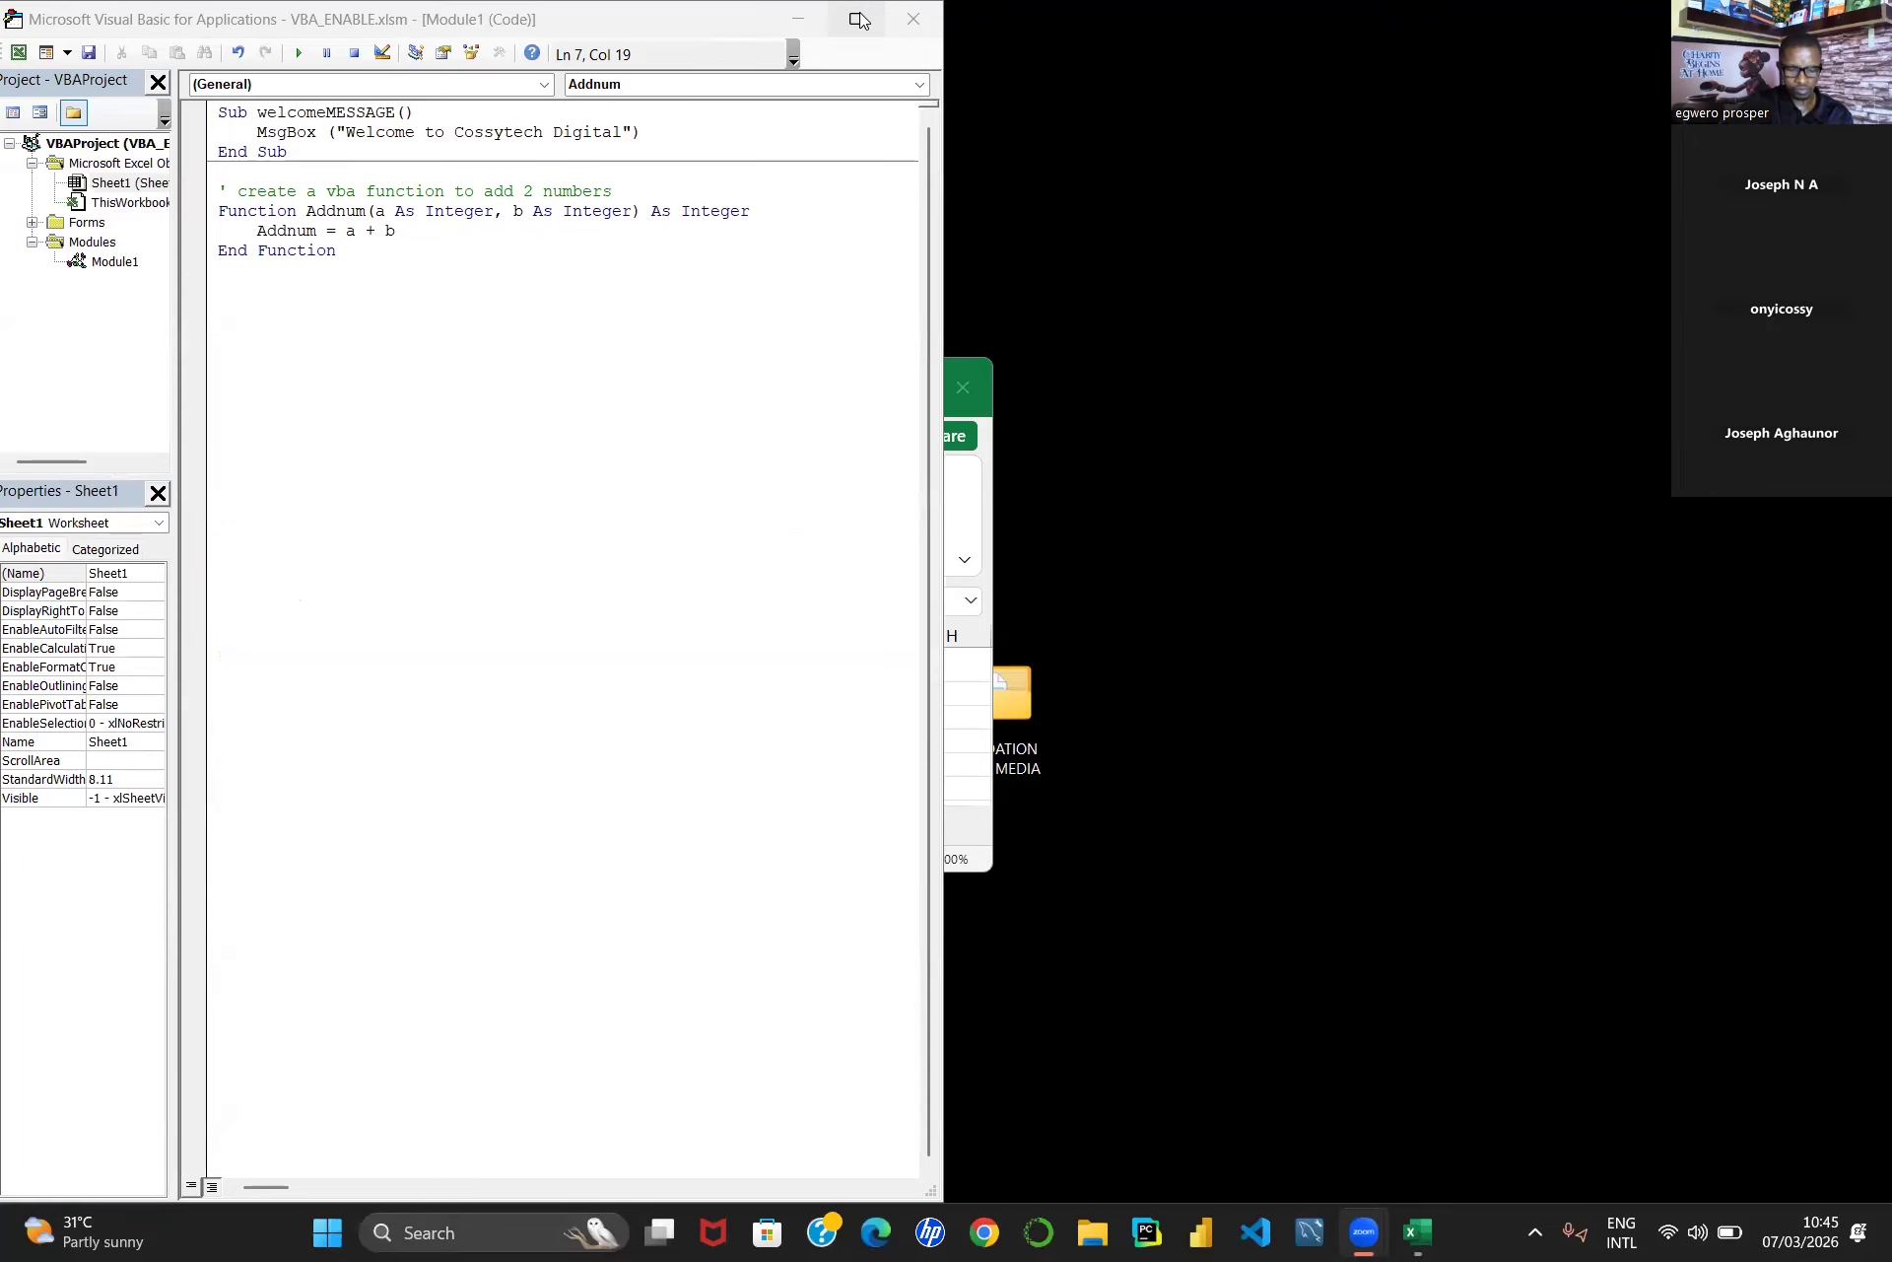
click(860, 20)
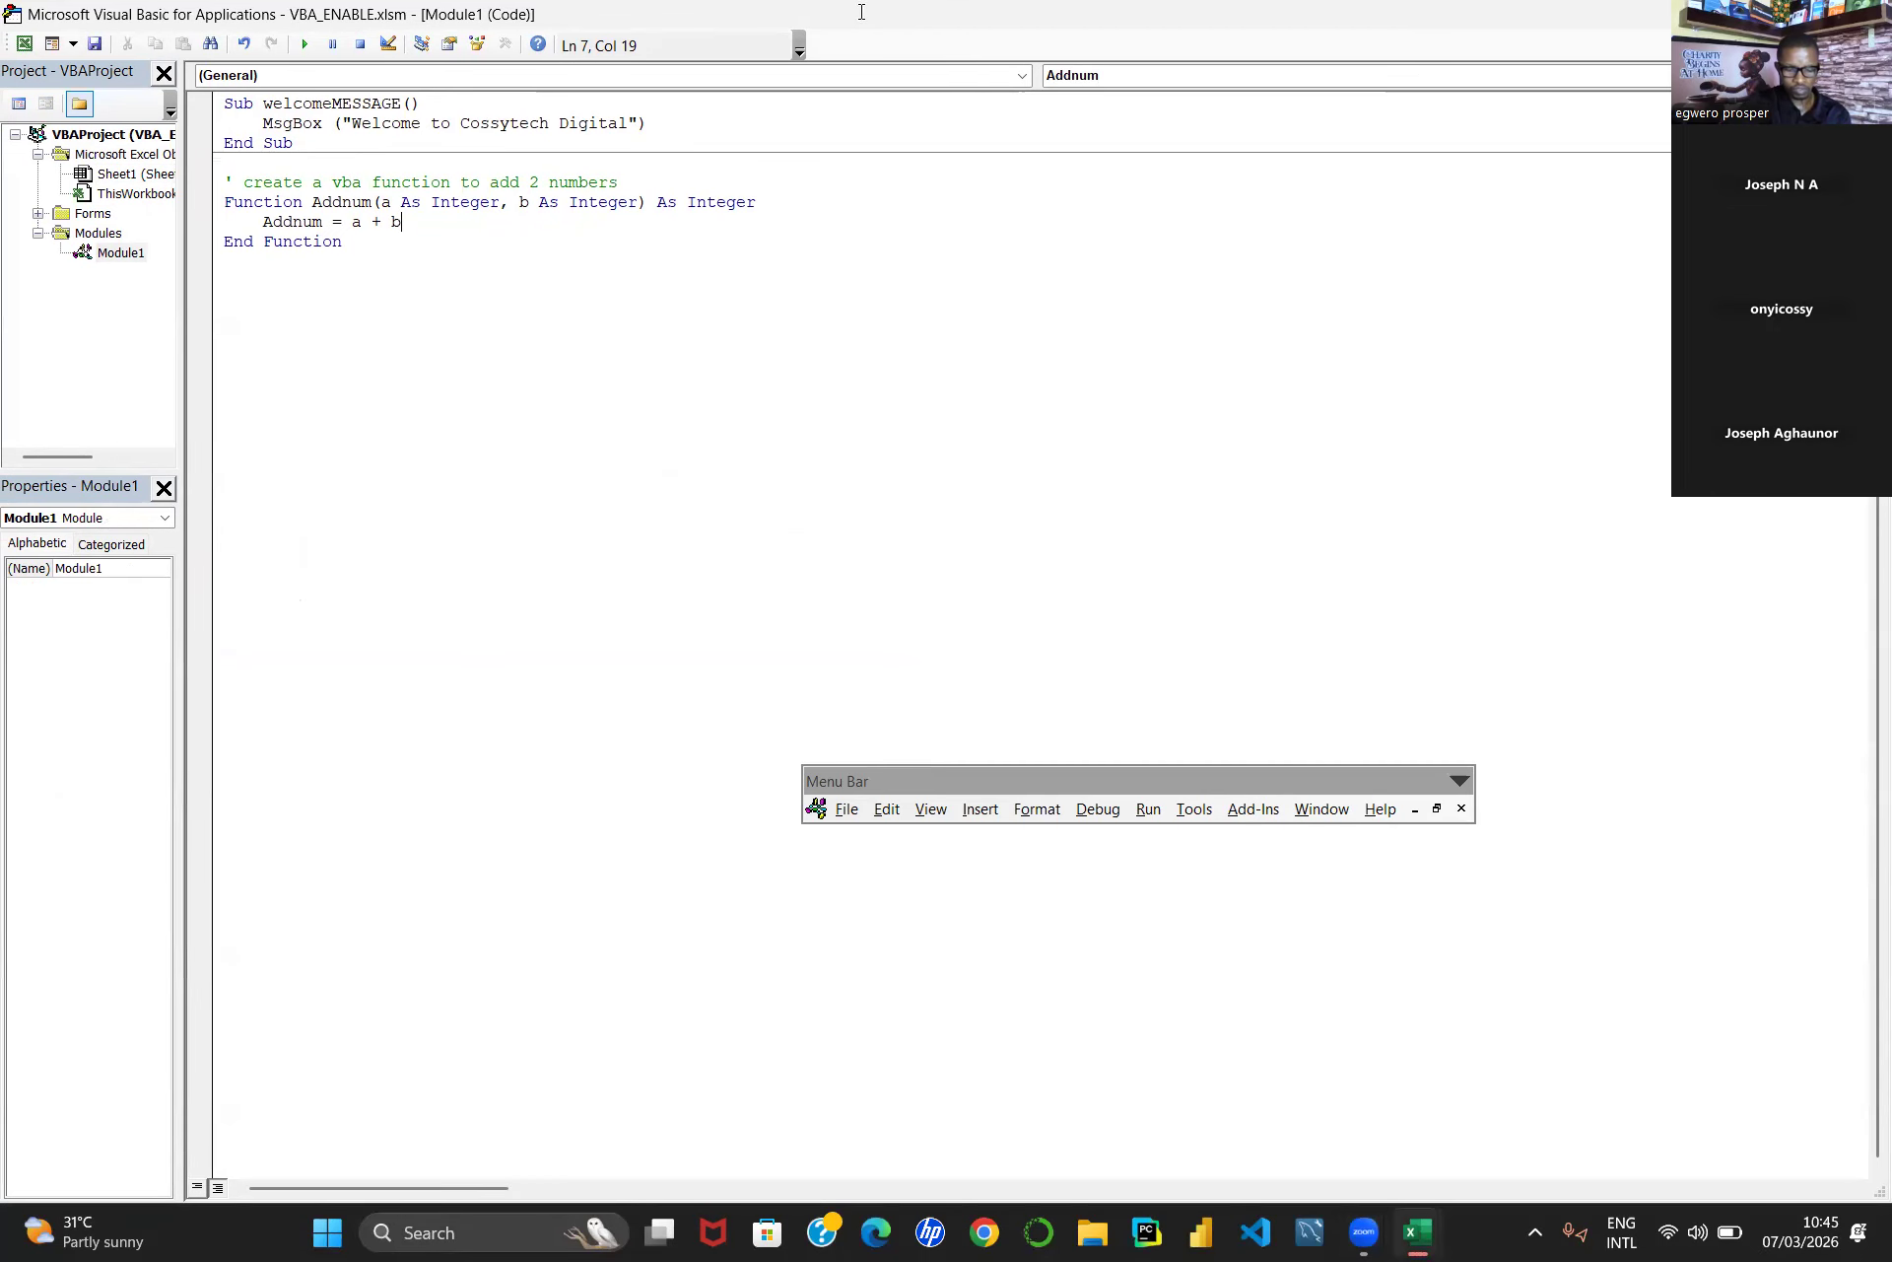
click(24, 42)
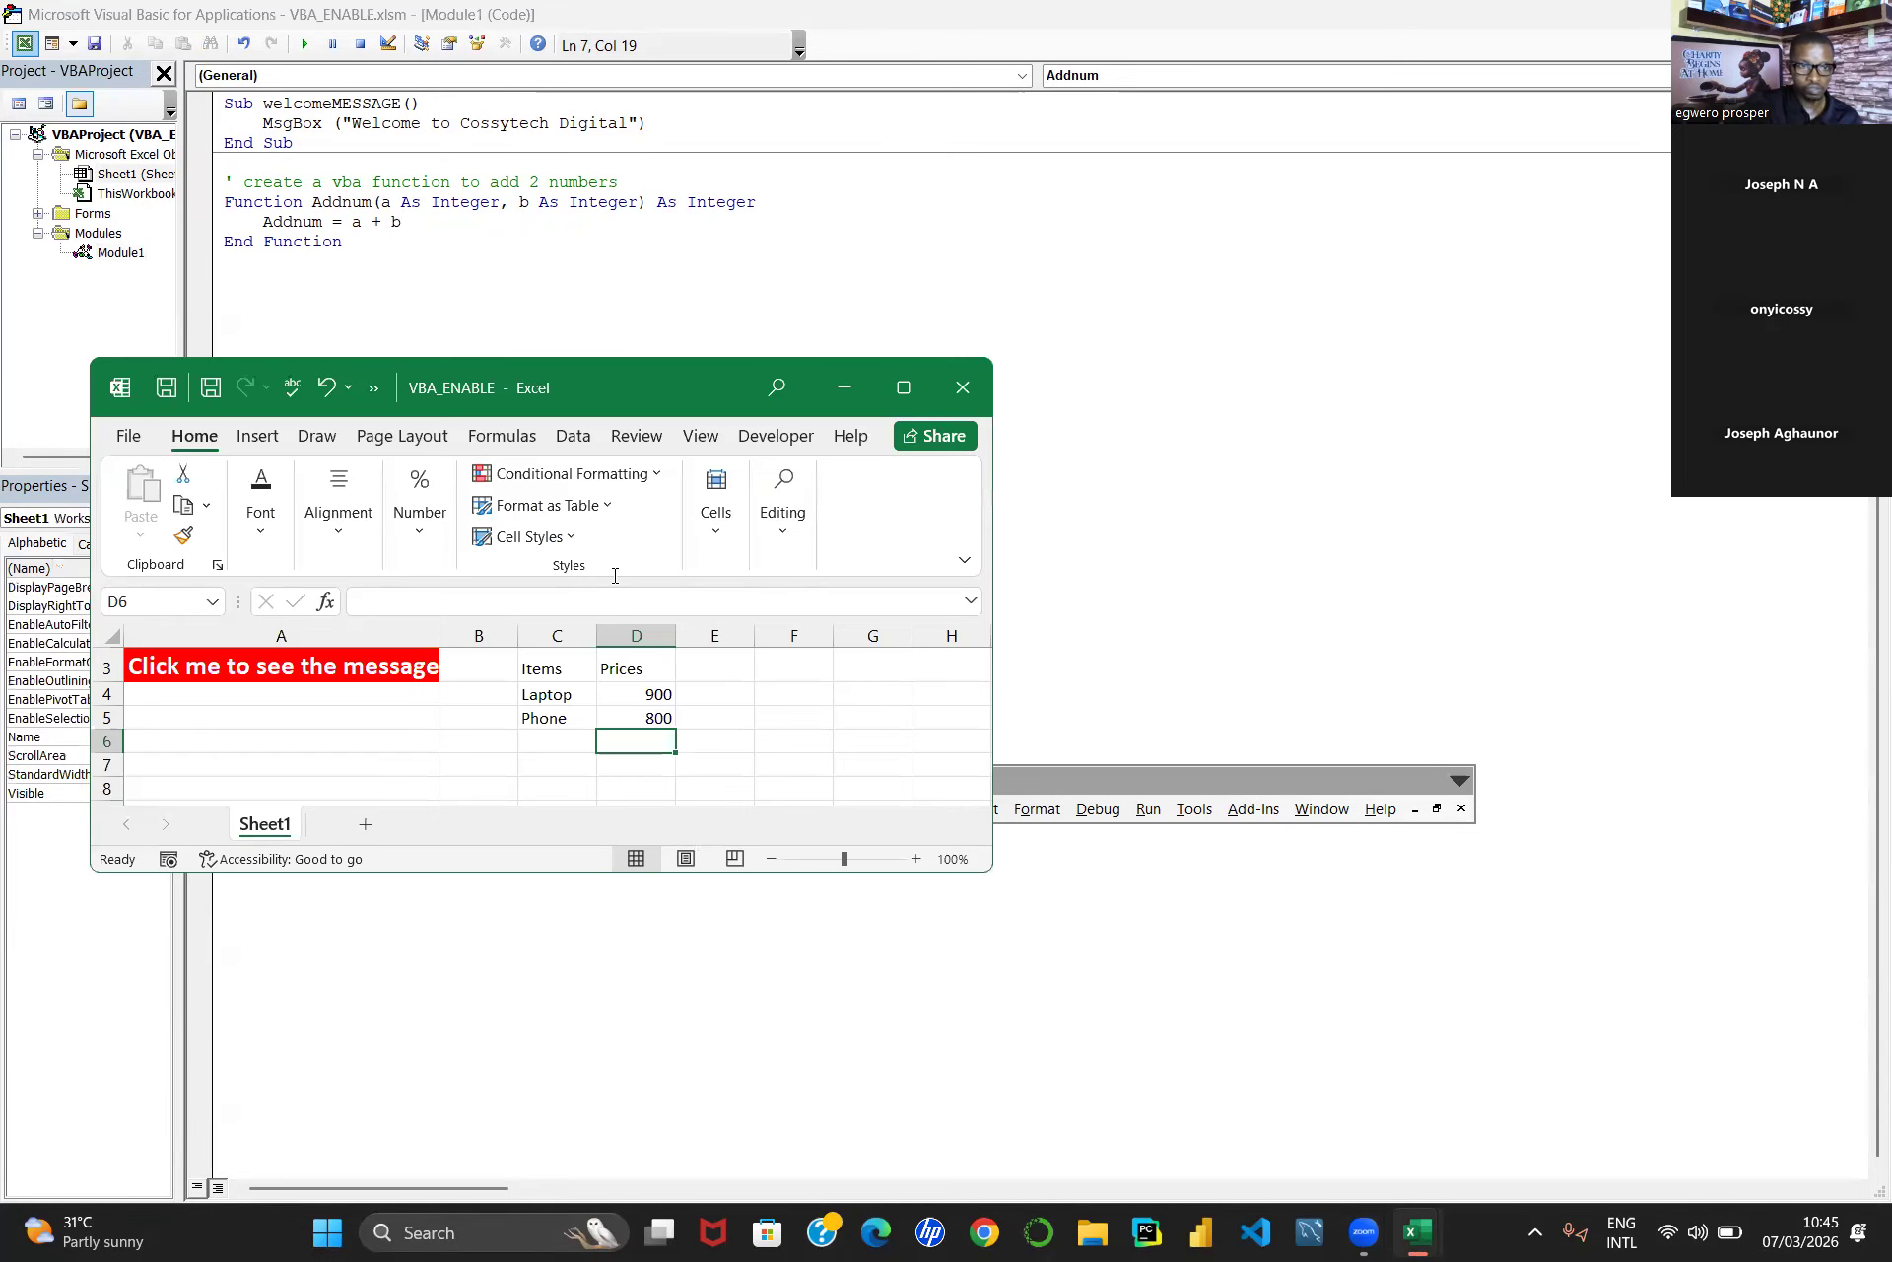
click(904, 390)
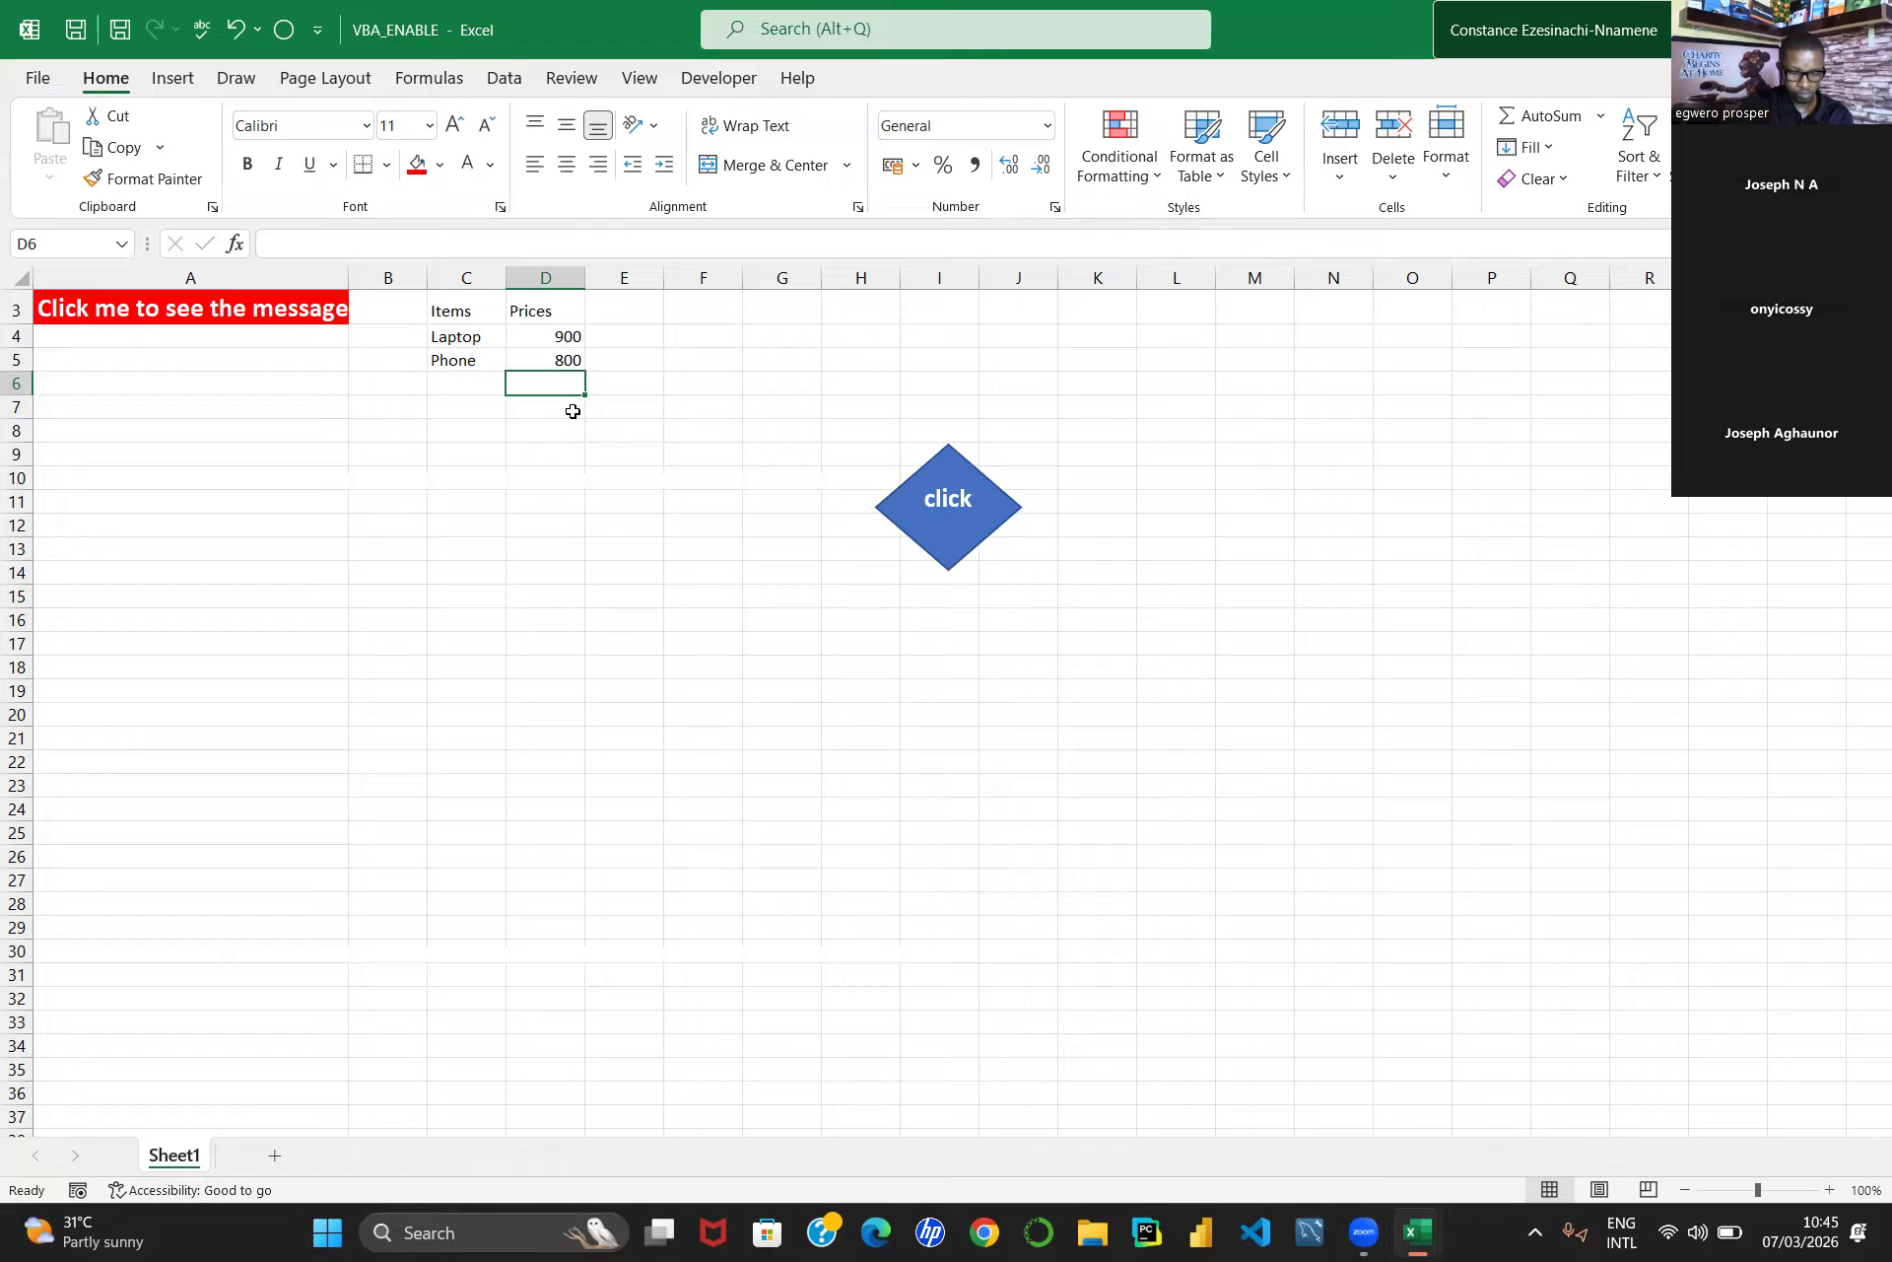
- Enter the label Addnum= in cell C6, below Phone
click(466, 384)
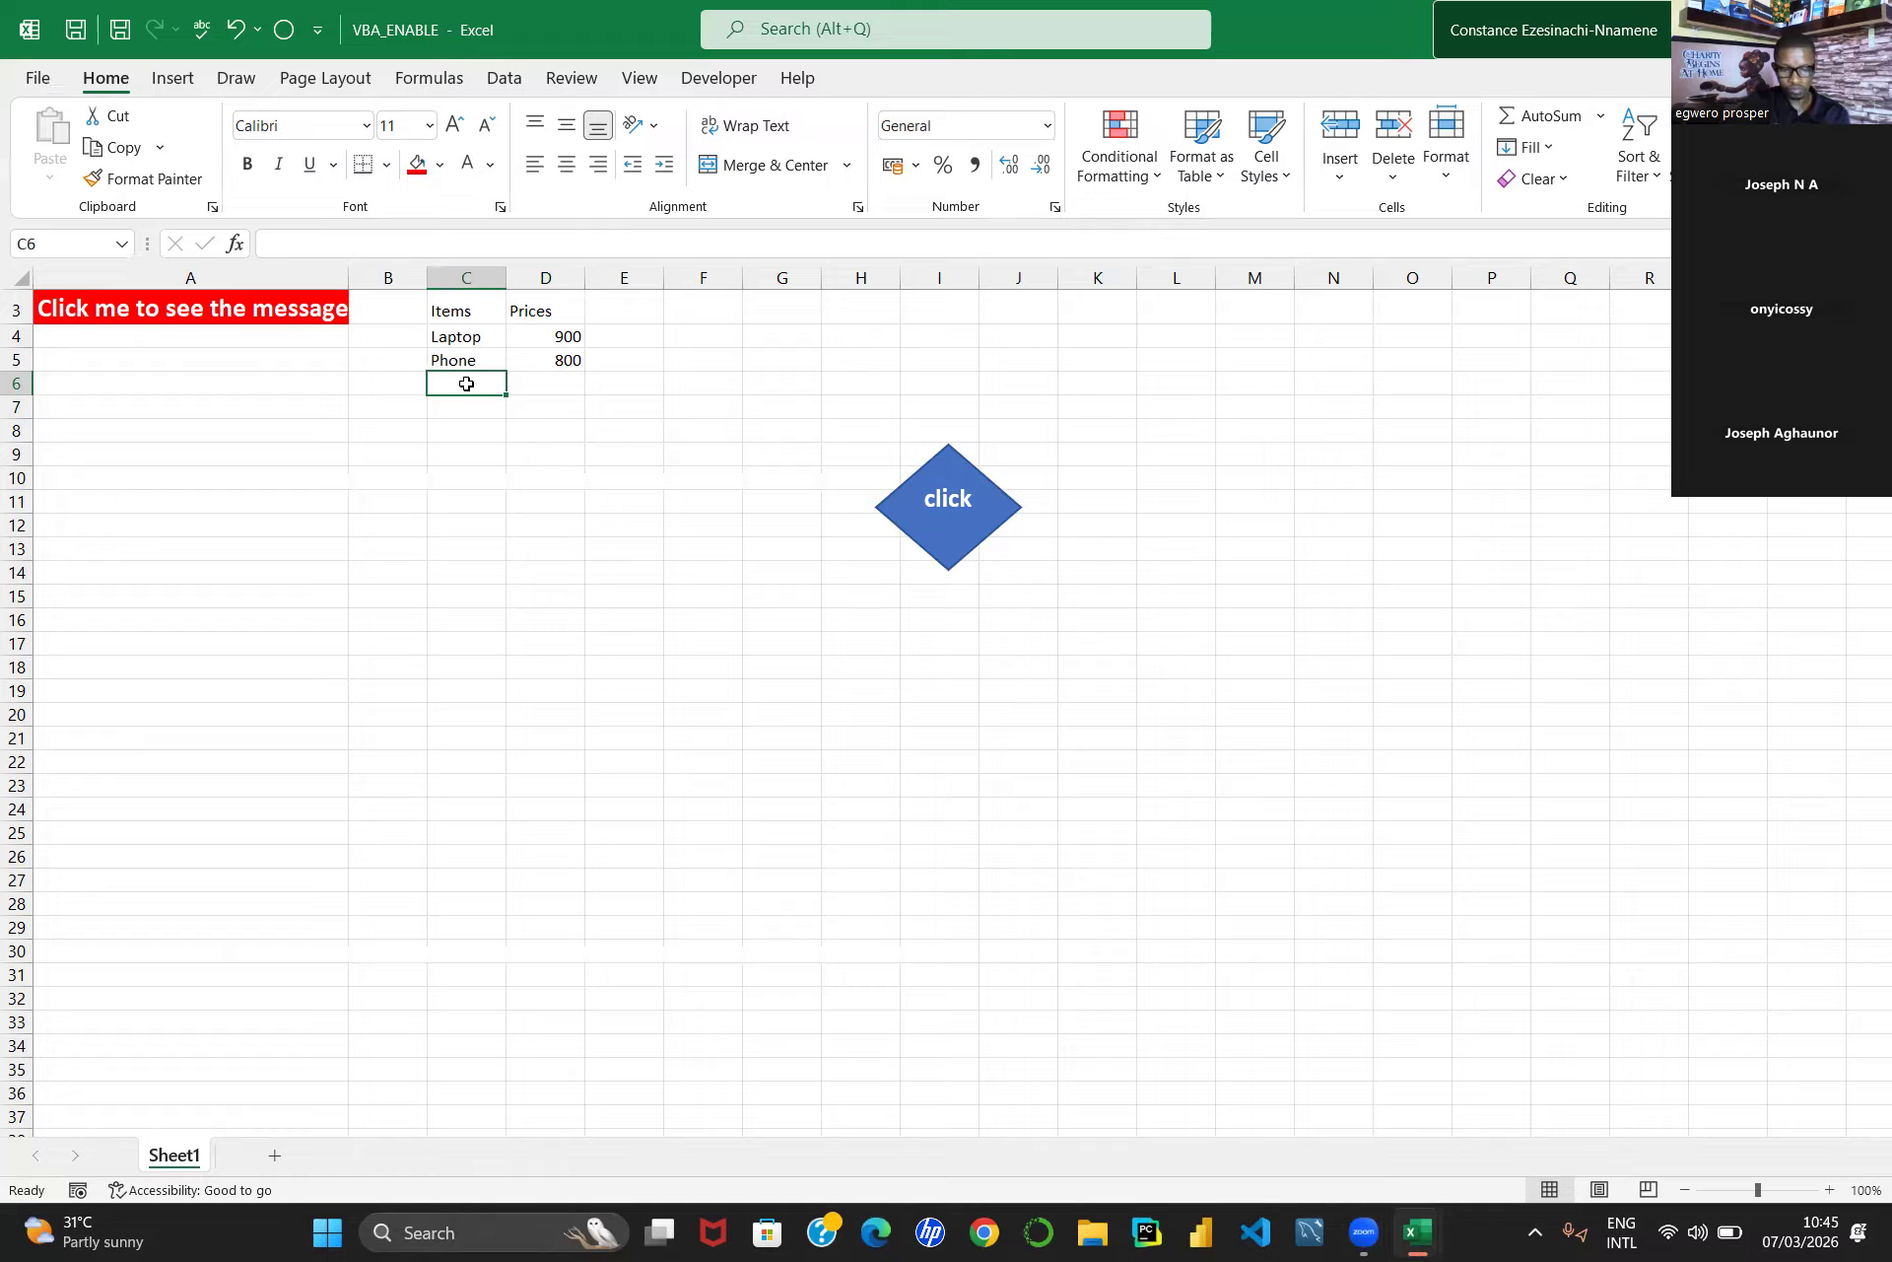
text(A)
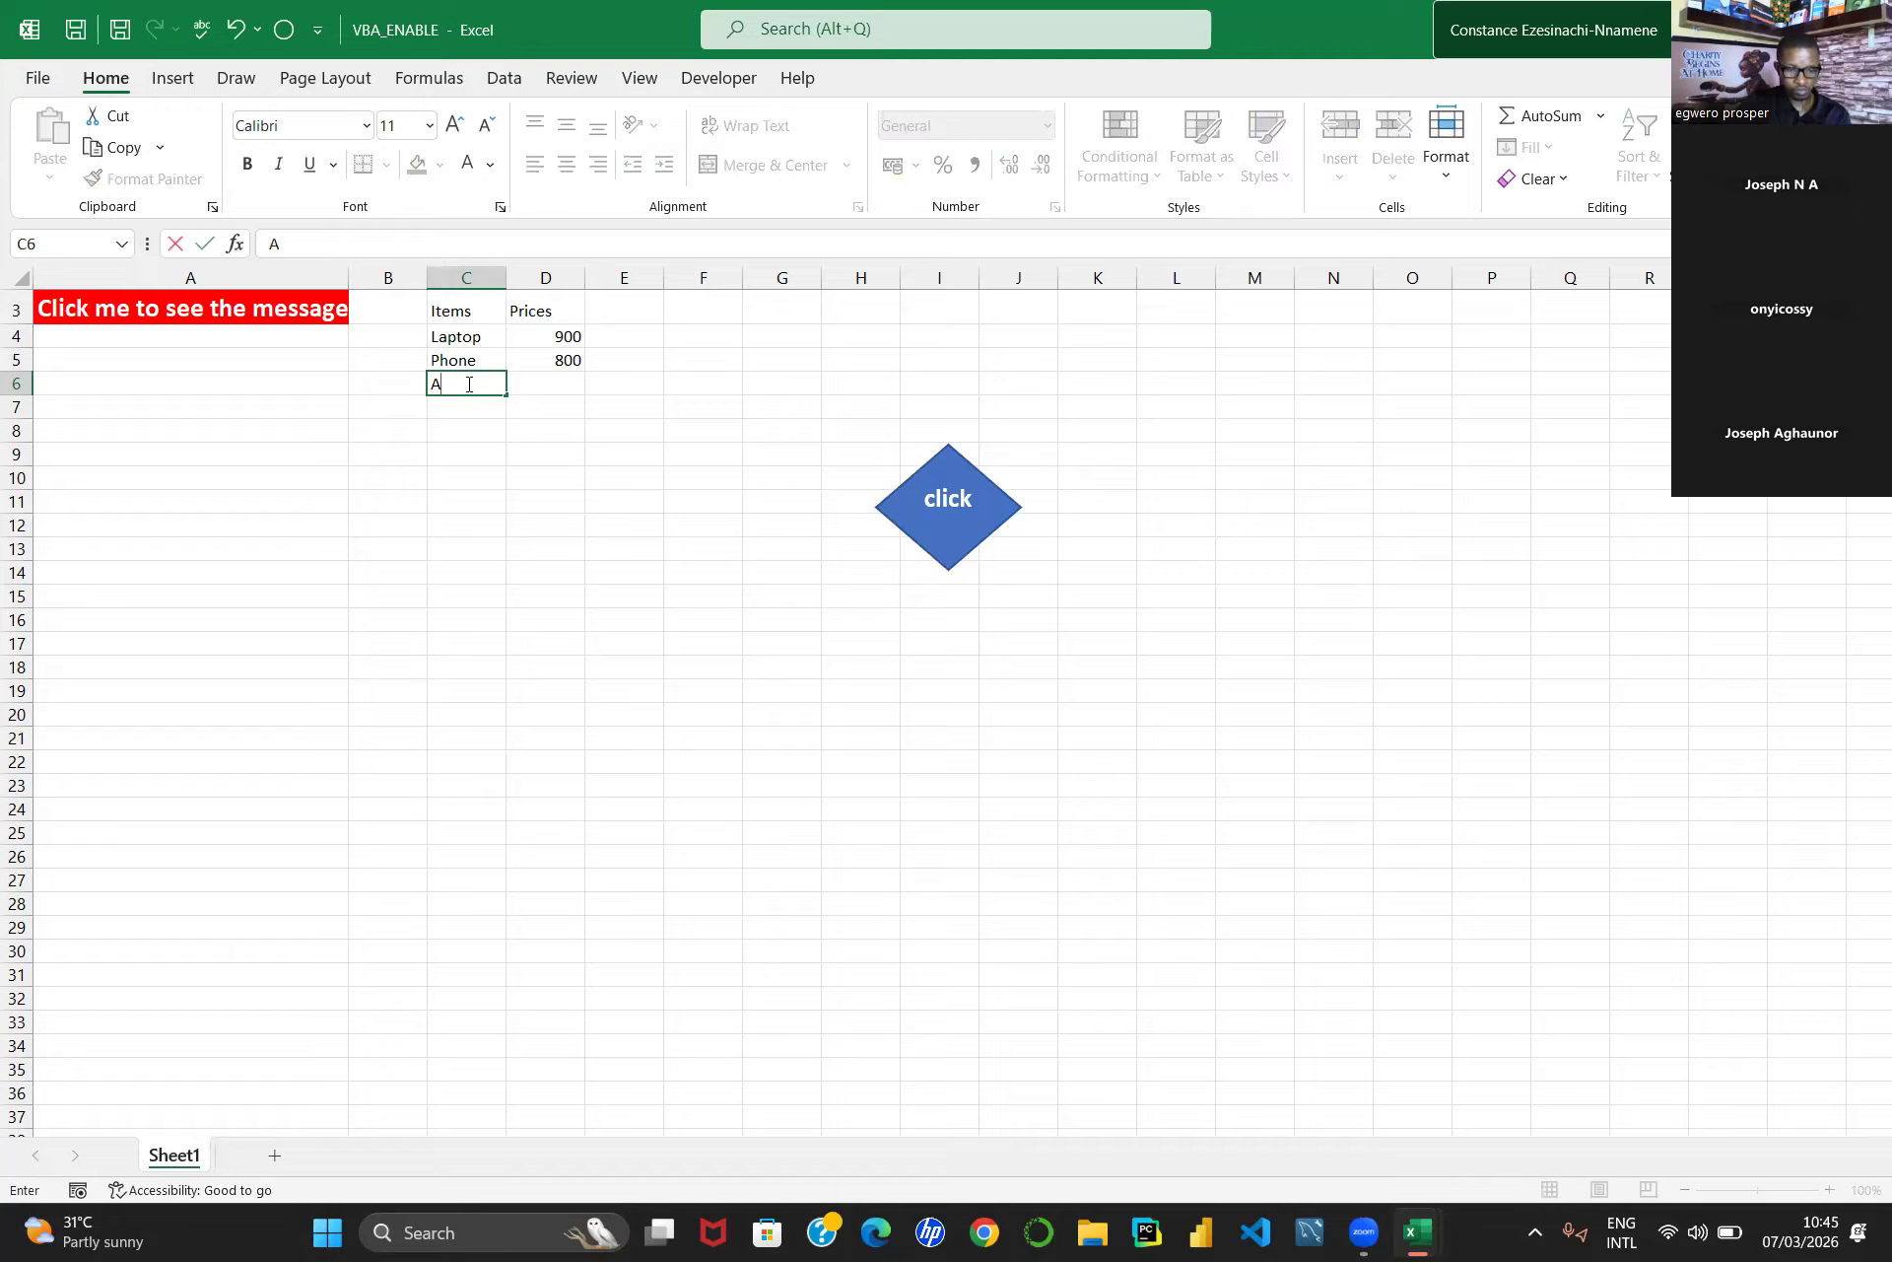
text(ddnum=)
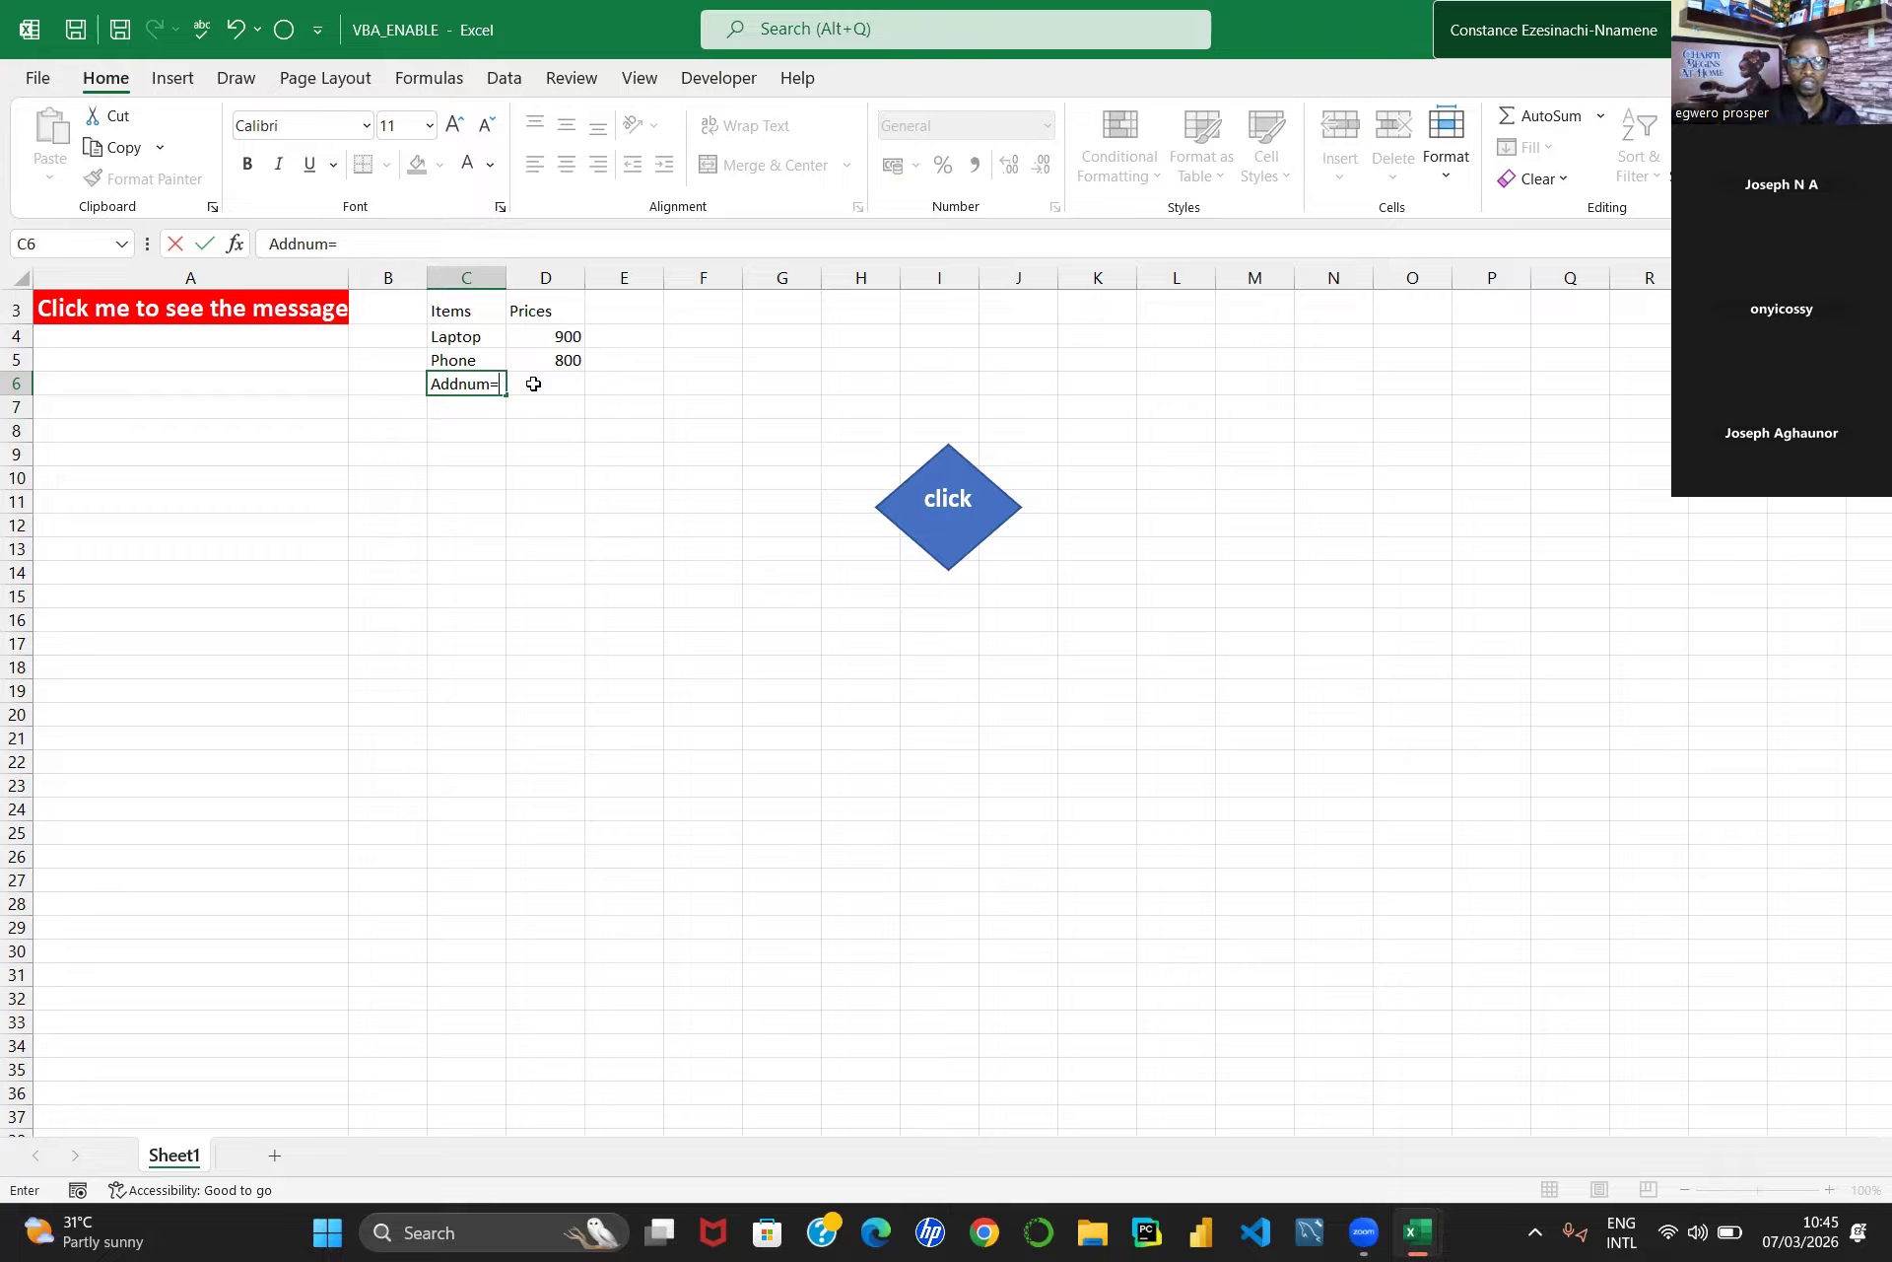
click(554, 336)
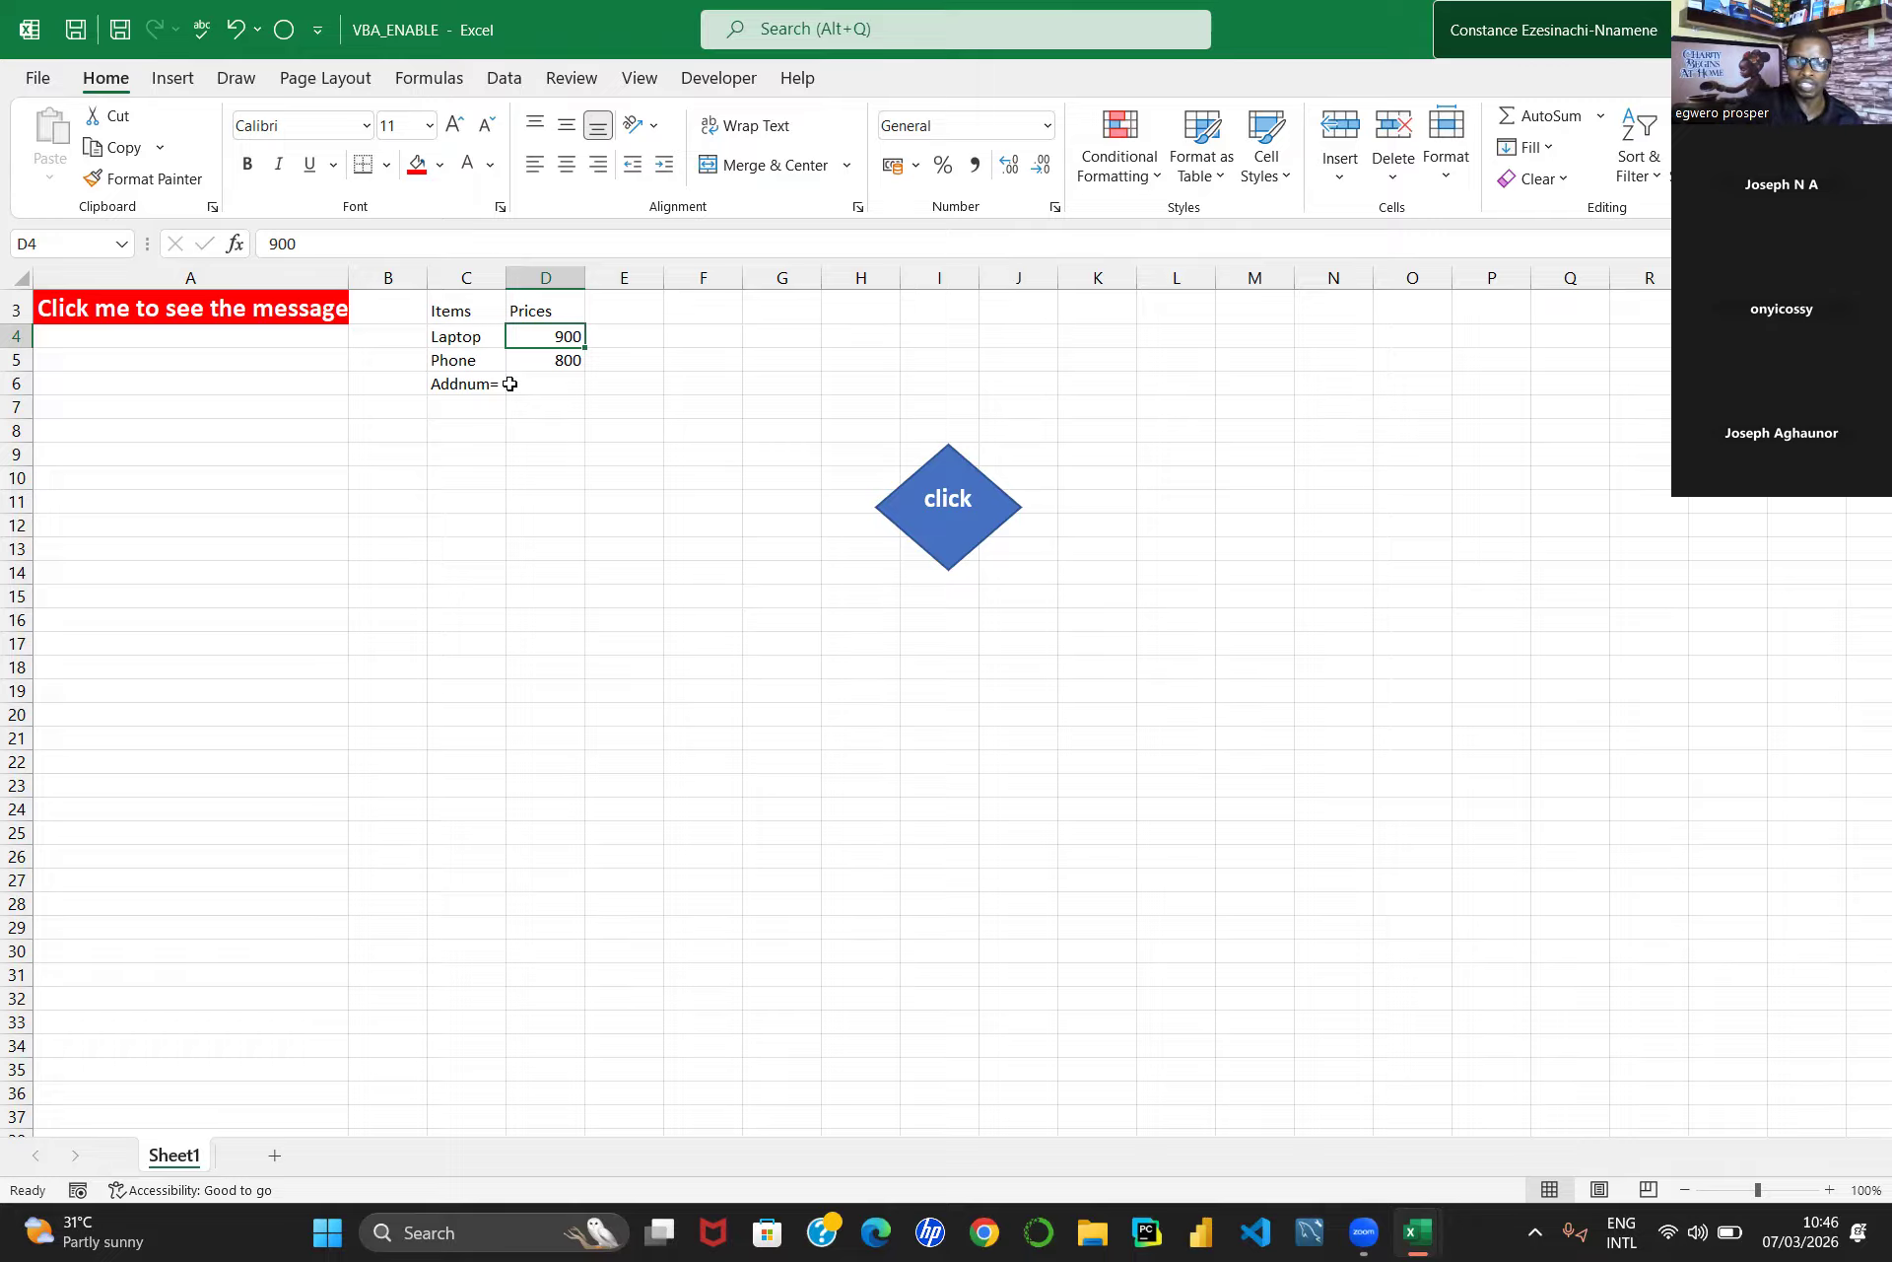
click(543, 380)
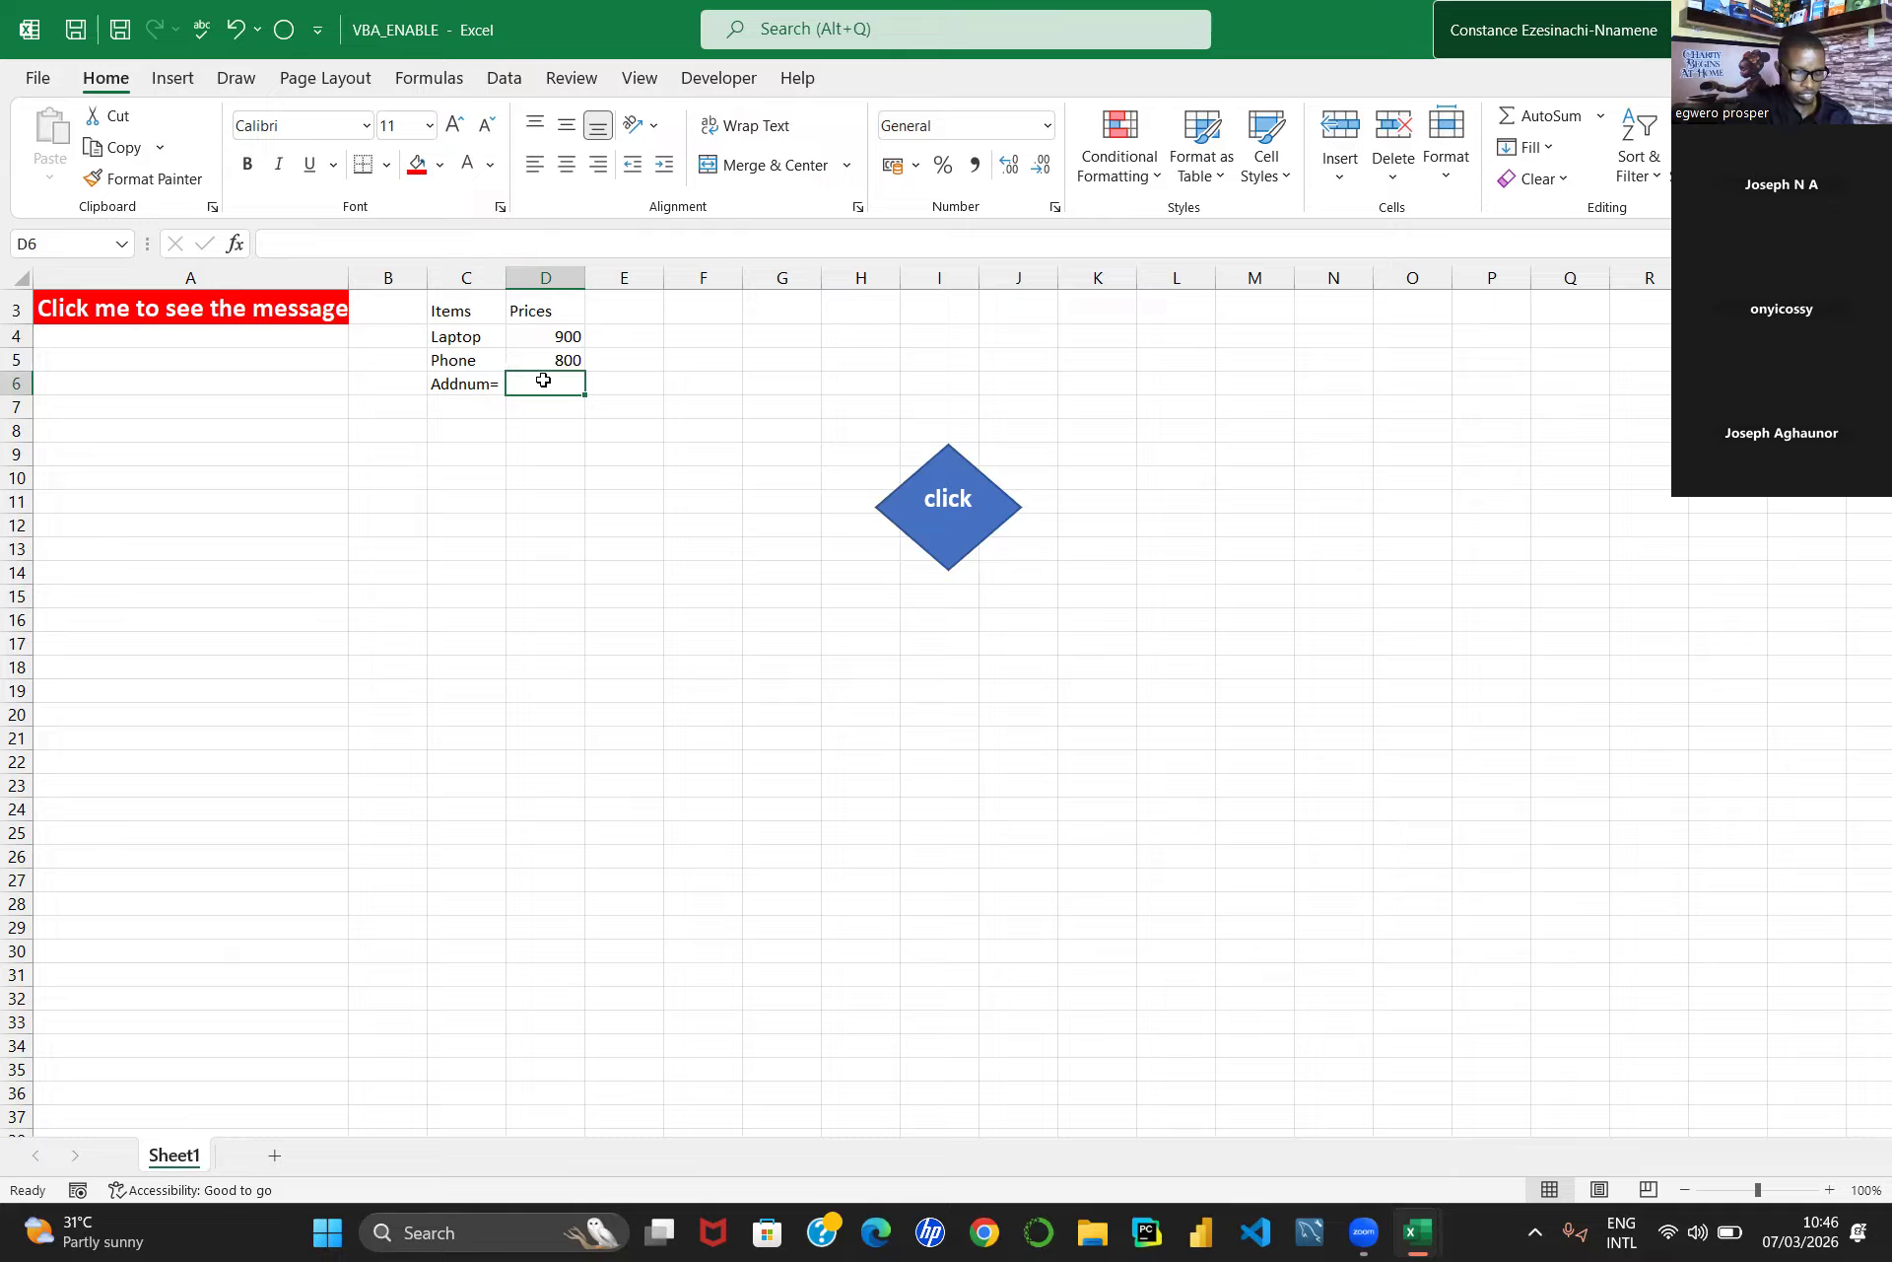
- Review the Addnum function code in the VBA editor and return to the VBA_ENABLE worksheet
click(28, 27)
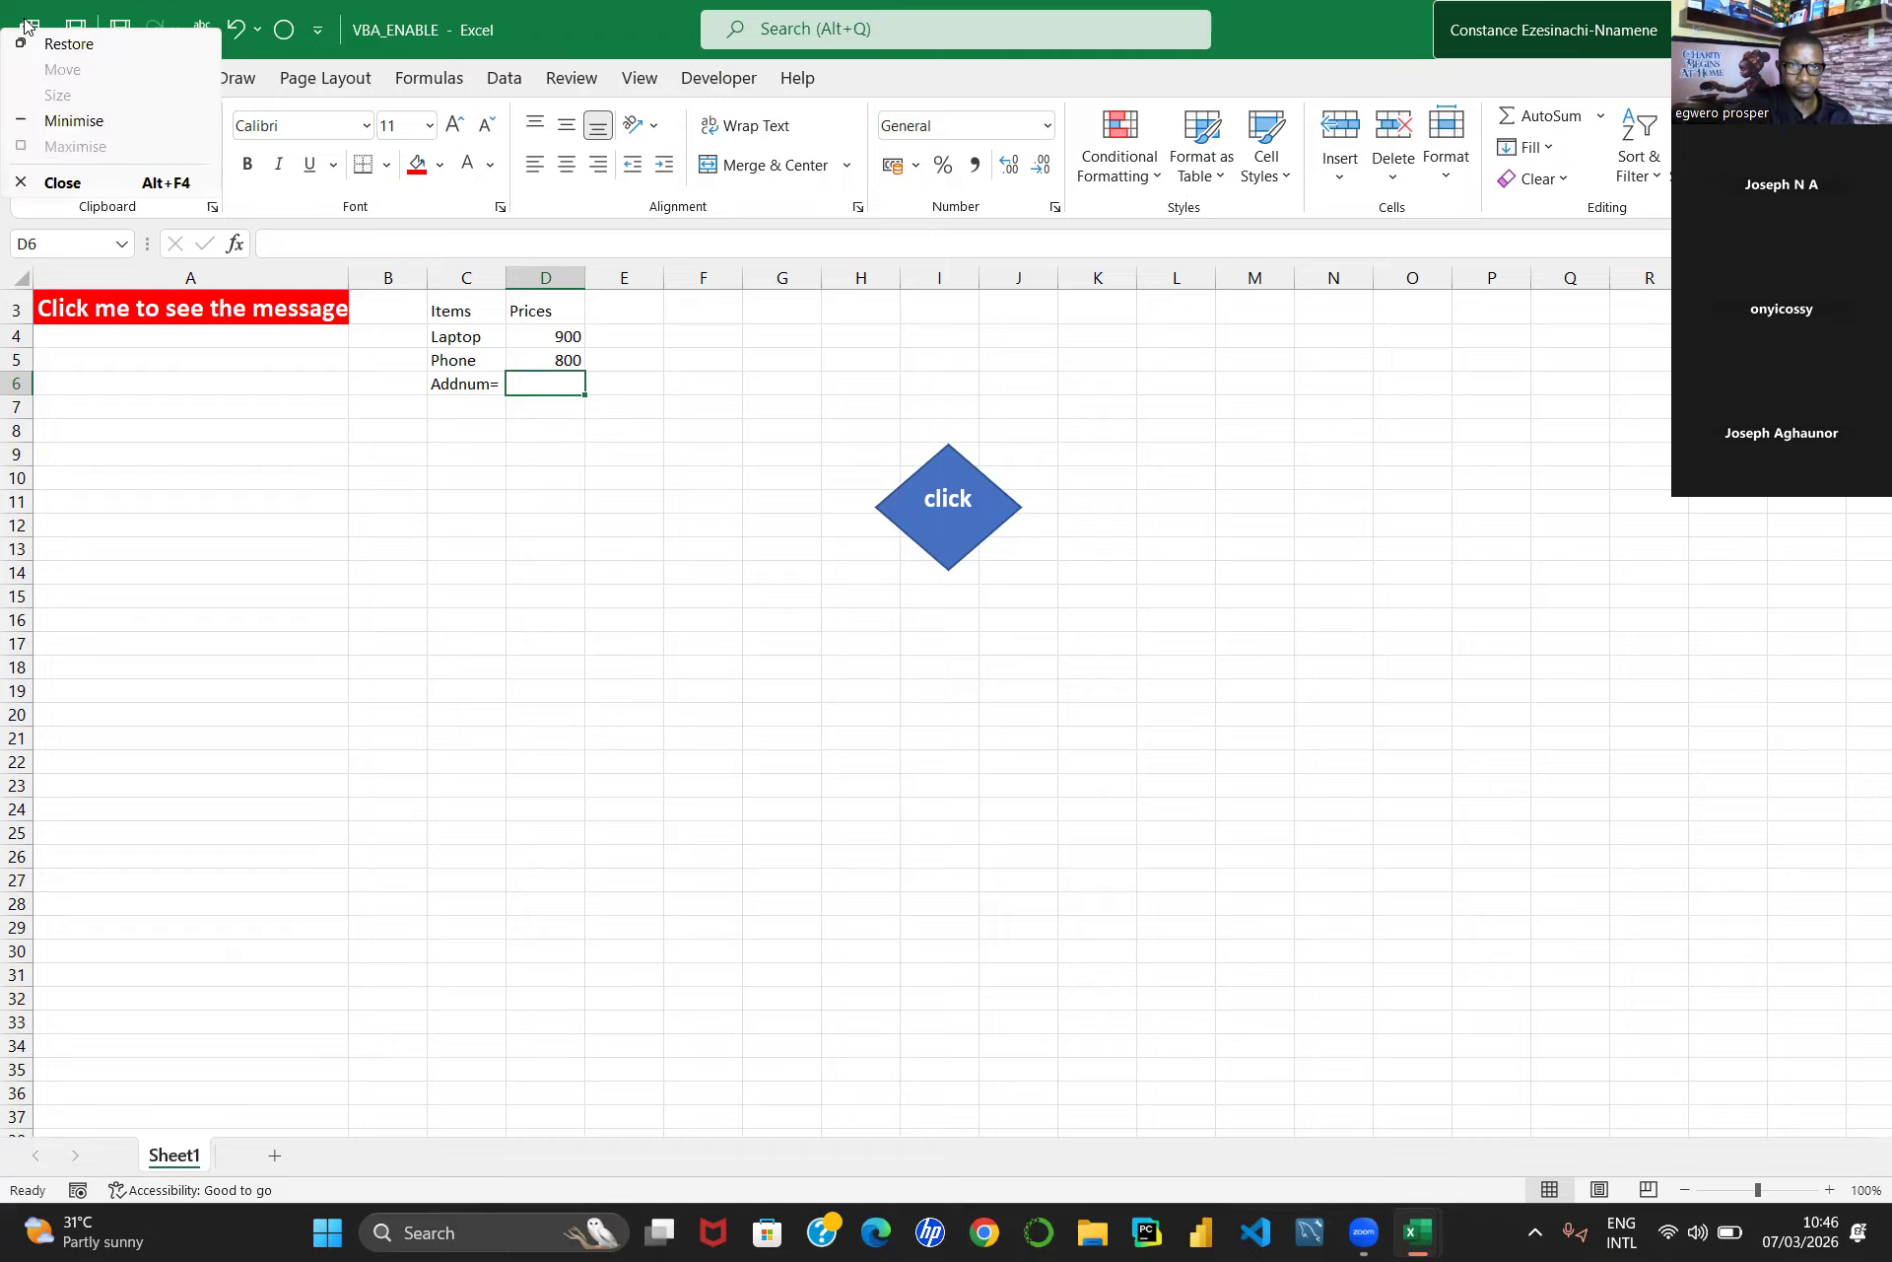
click(225, 359)
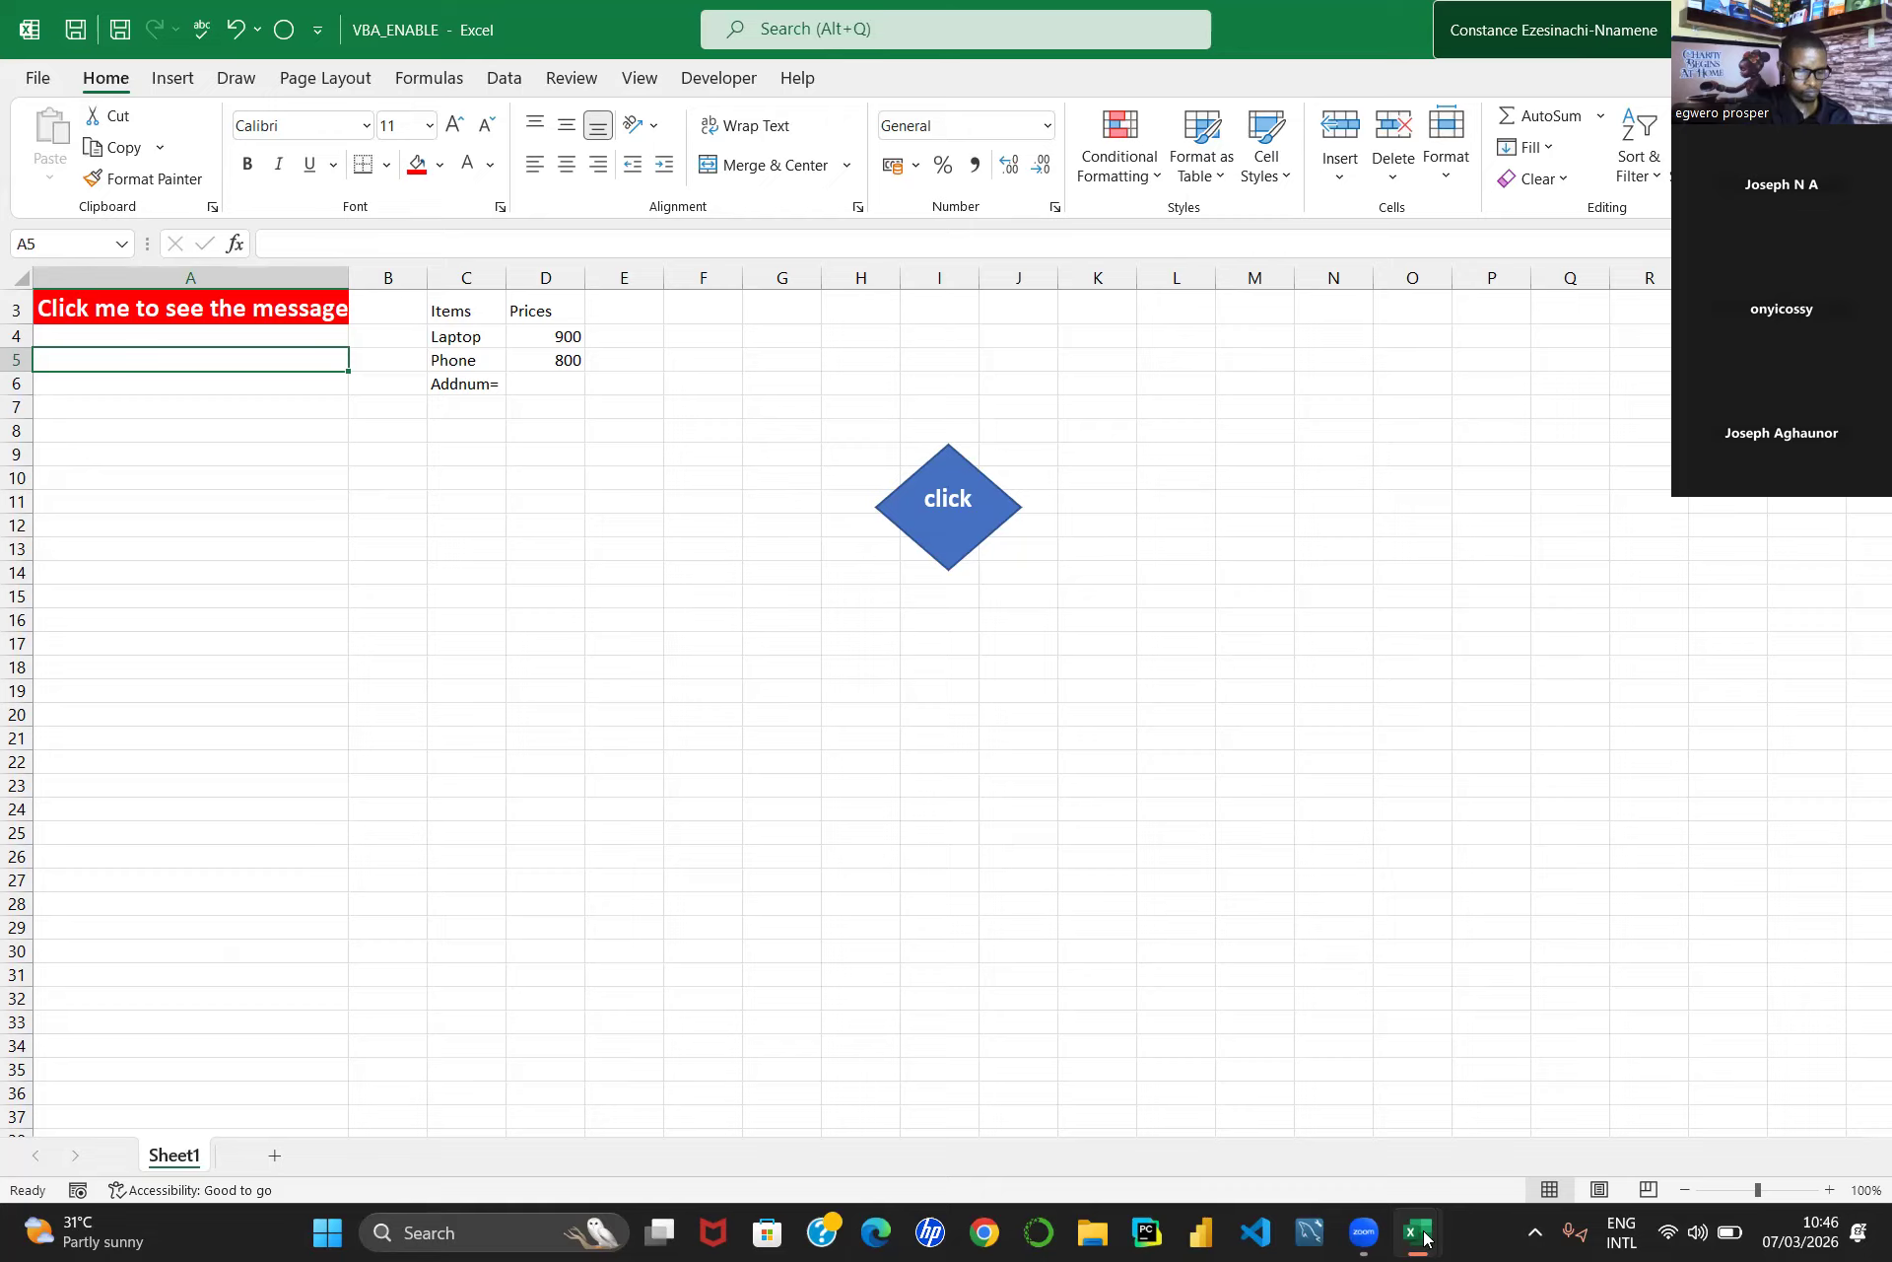
mouse_move(1416, 1237)
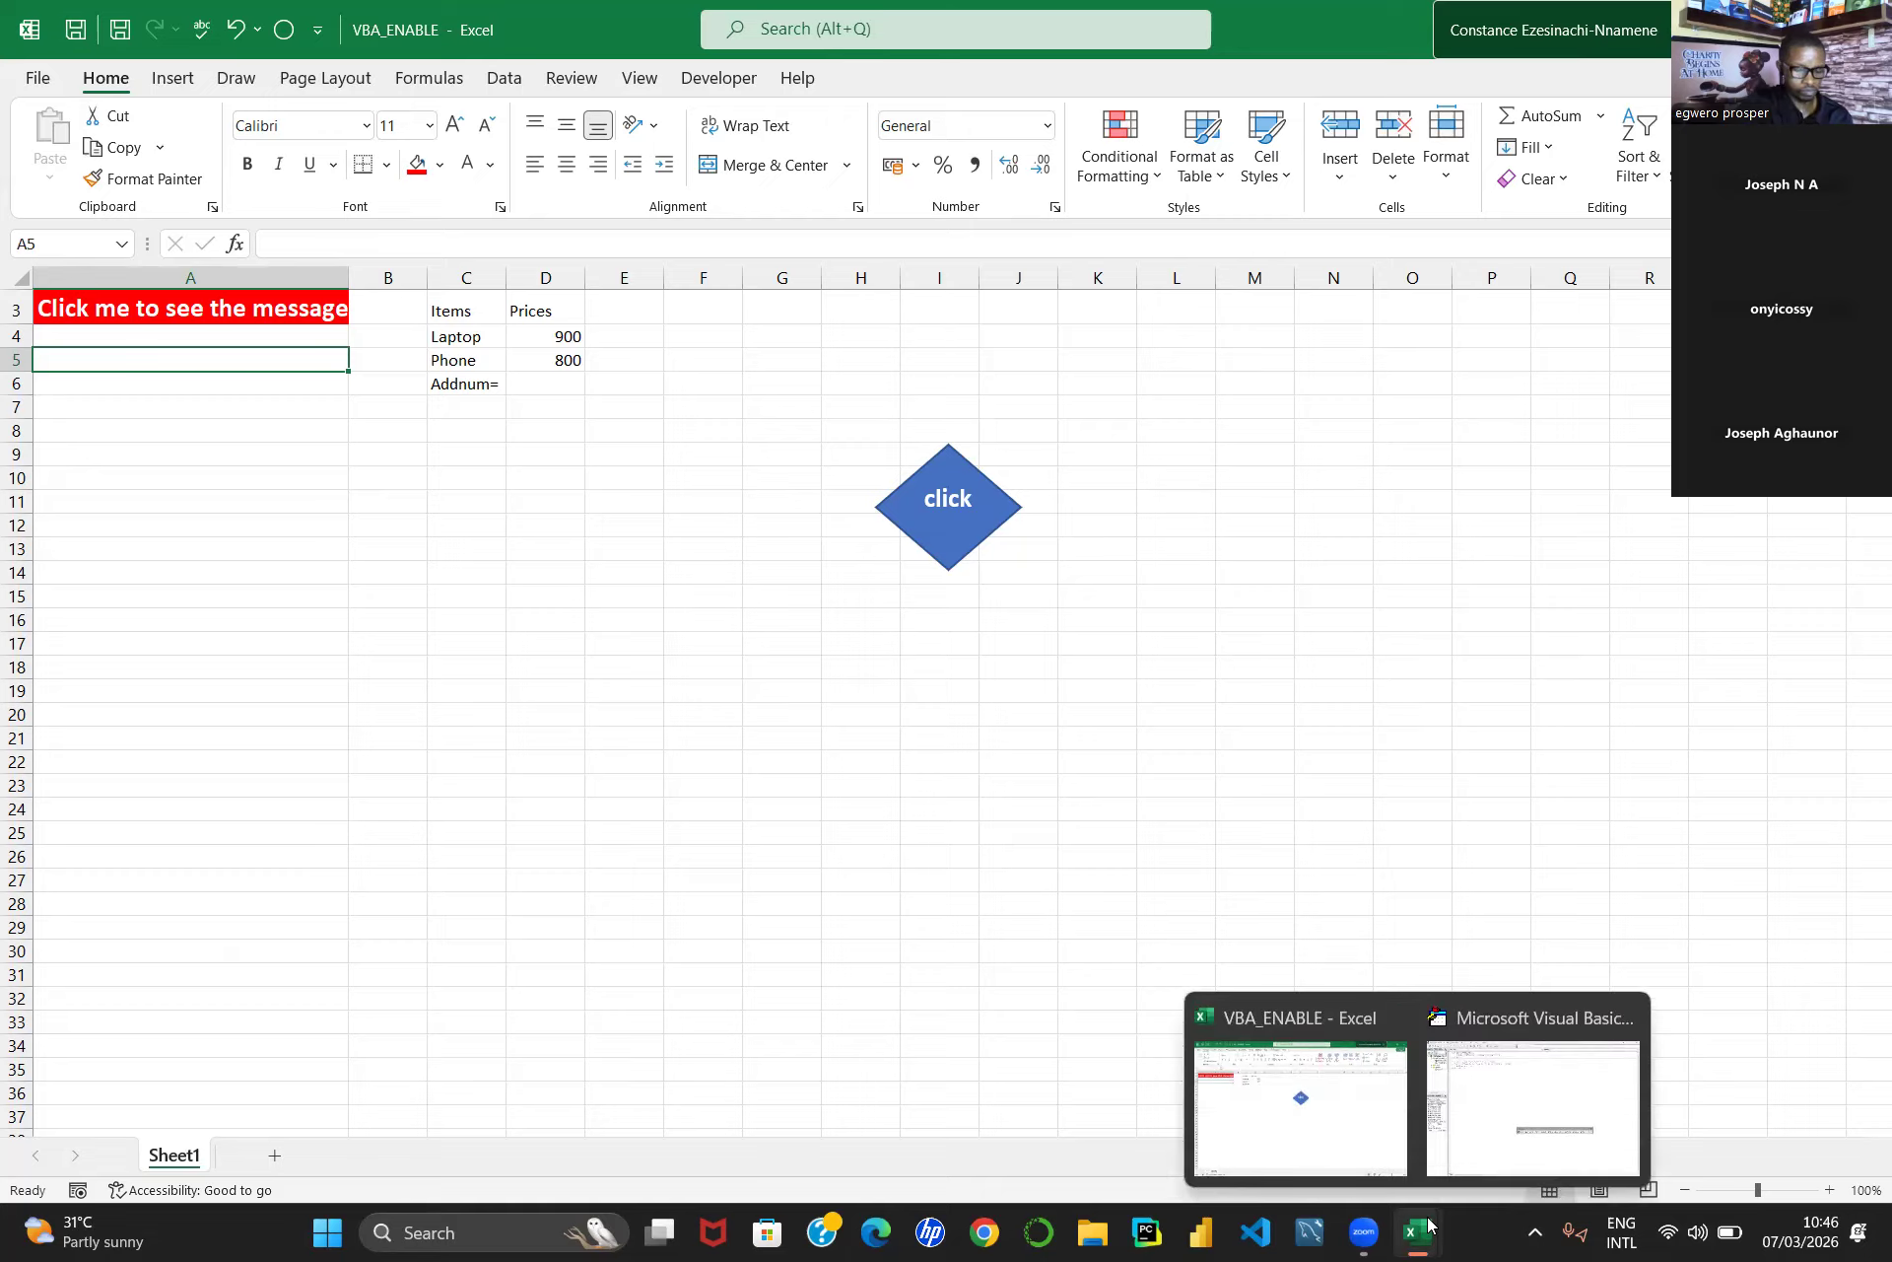
click(1545, 1078)
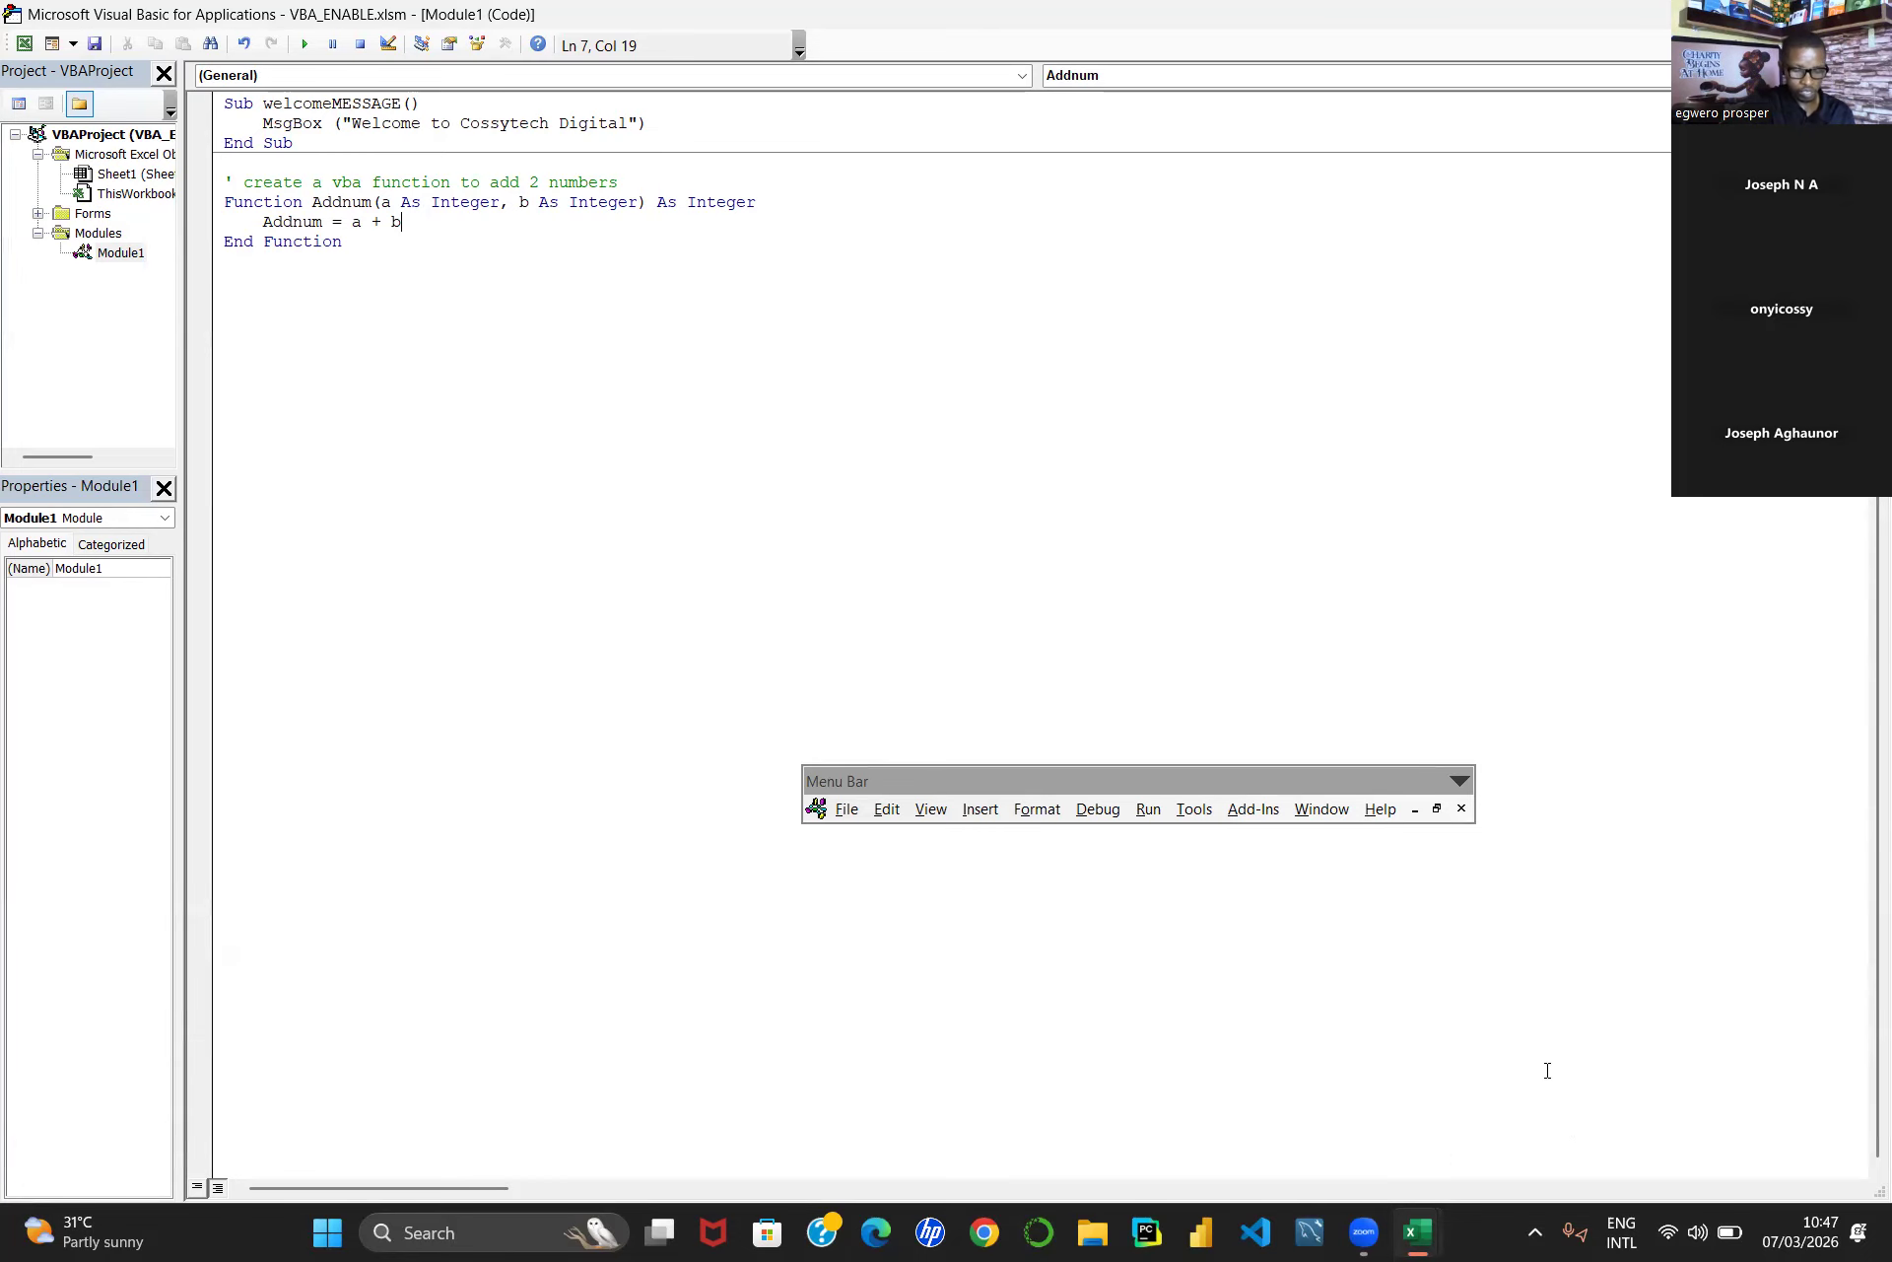
click(1406, 1237)
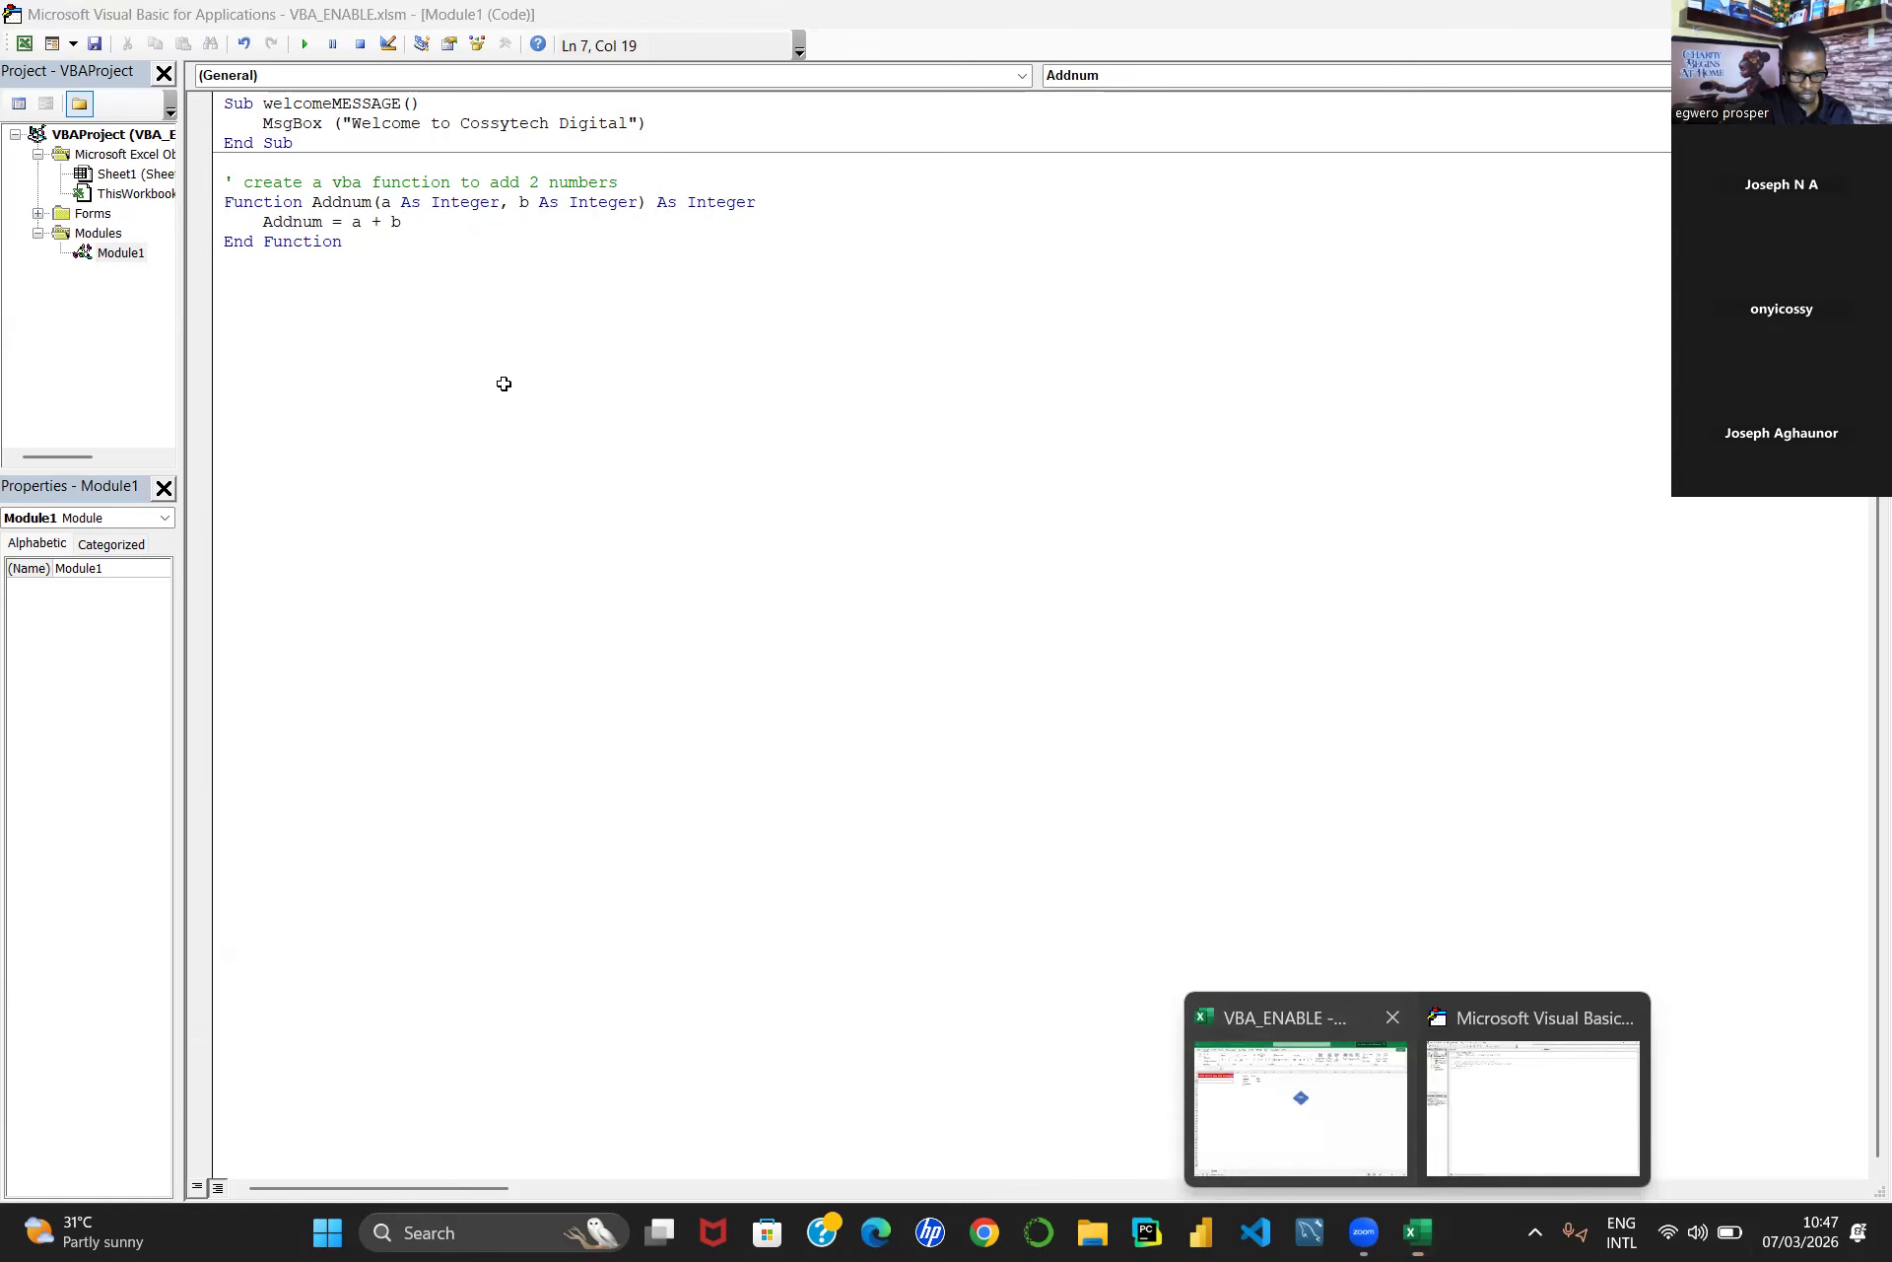
key(alt+F11)
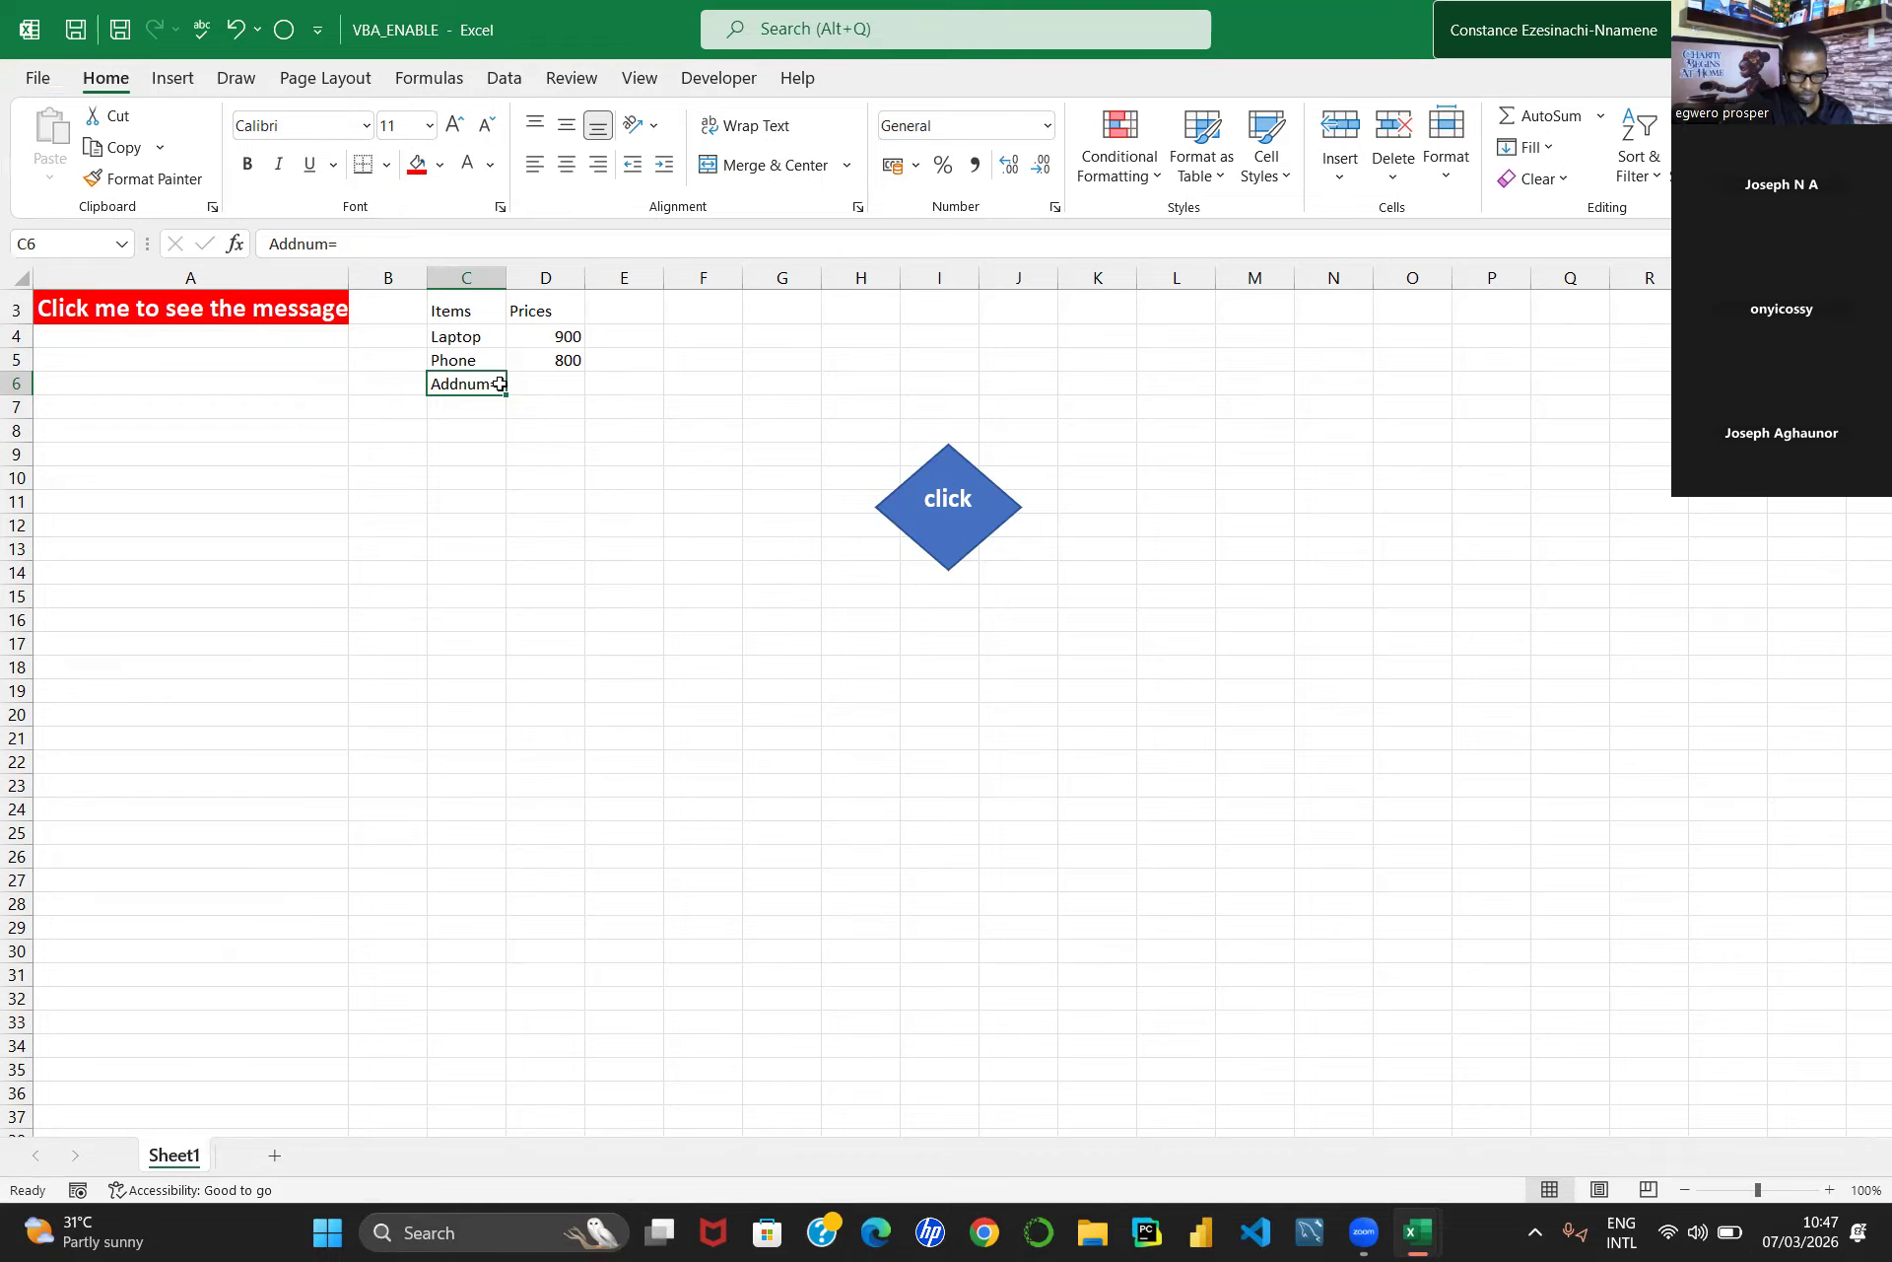
- Clear the Addnum= label from cell C6, below Phone
click(566, 337)
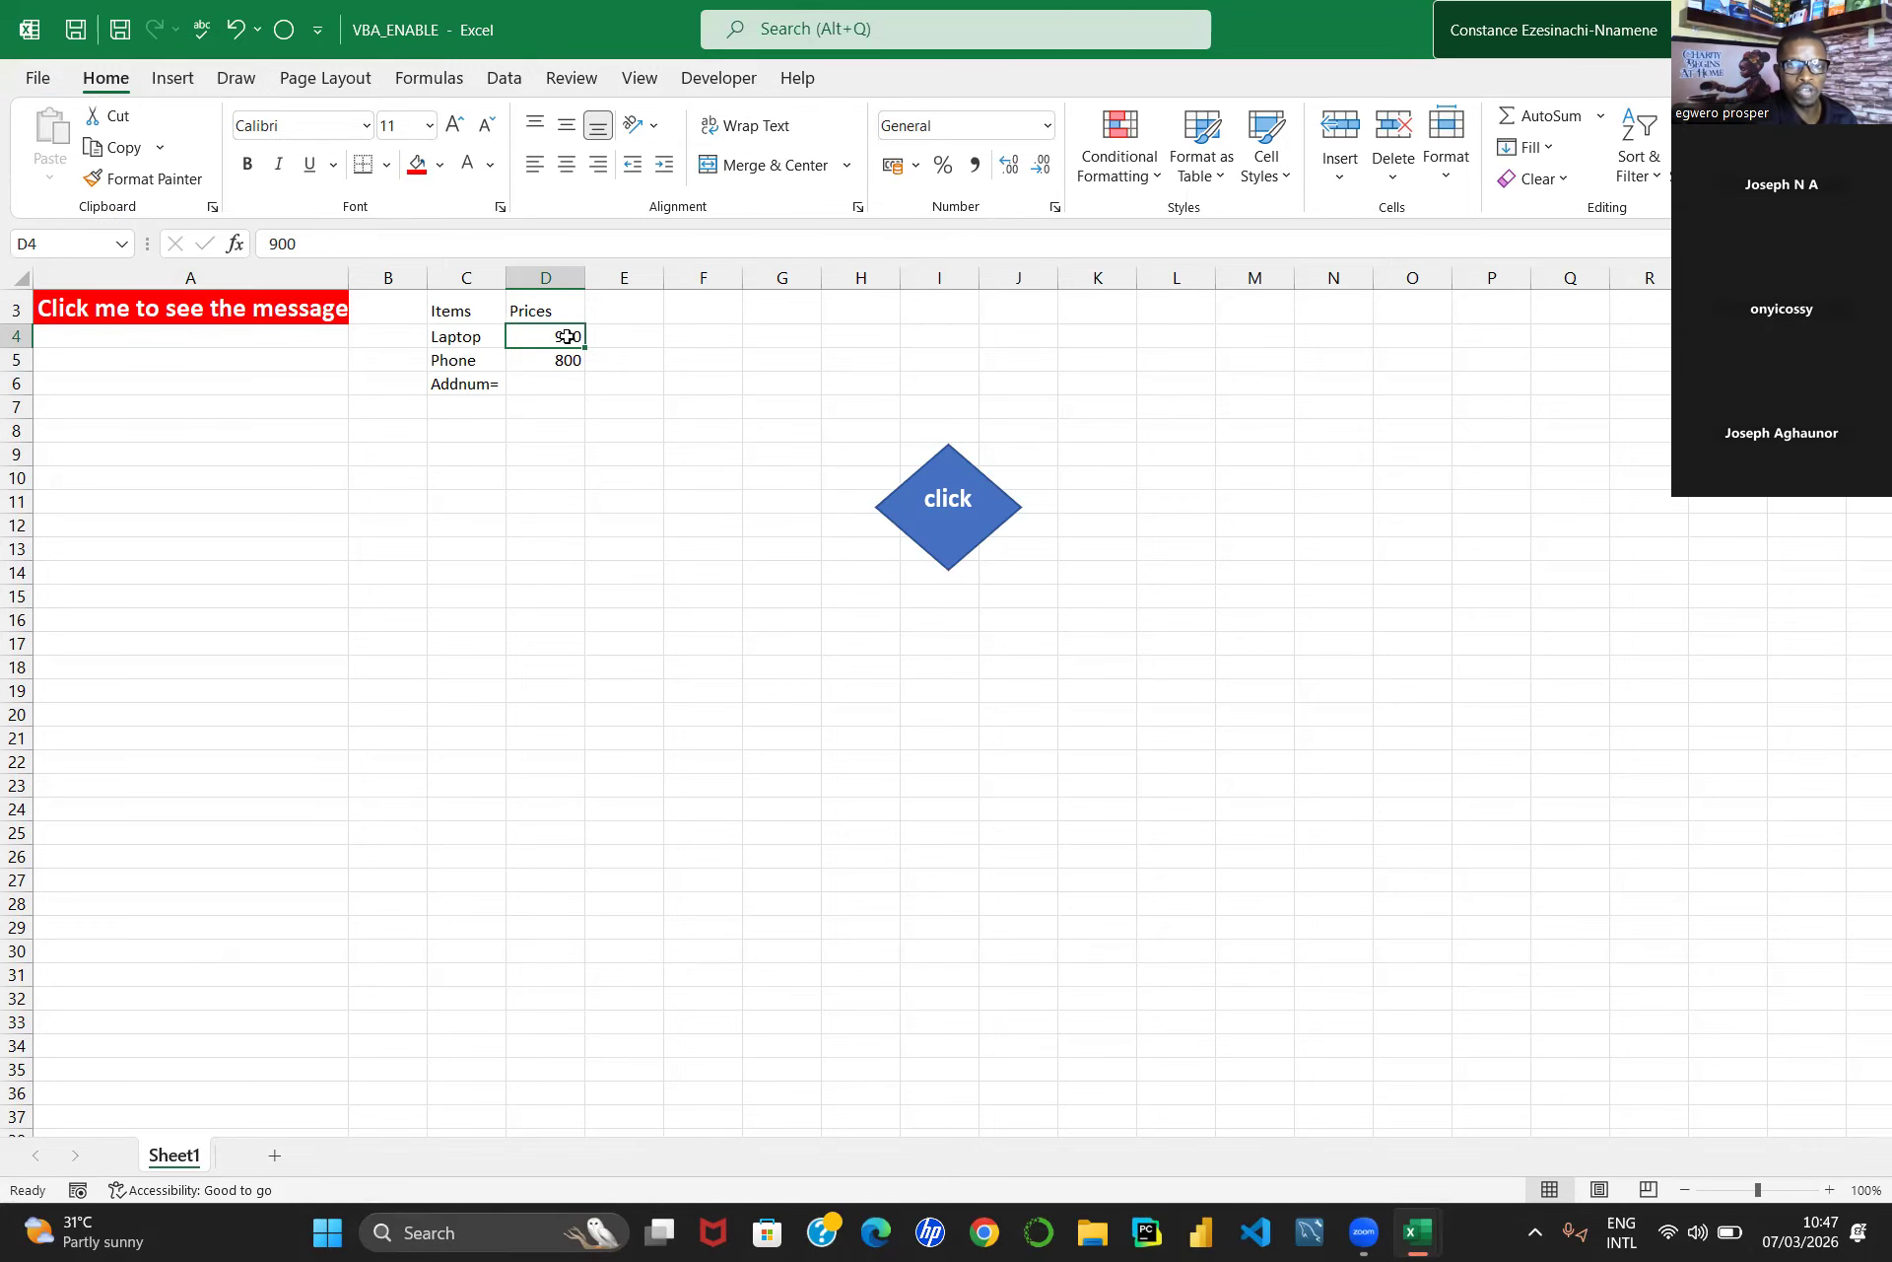
ctrl+scroll(567, 336, up, 3)
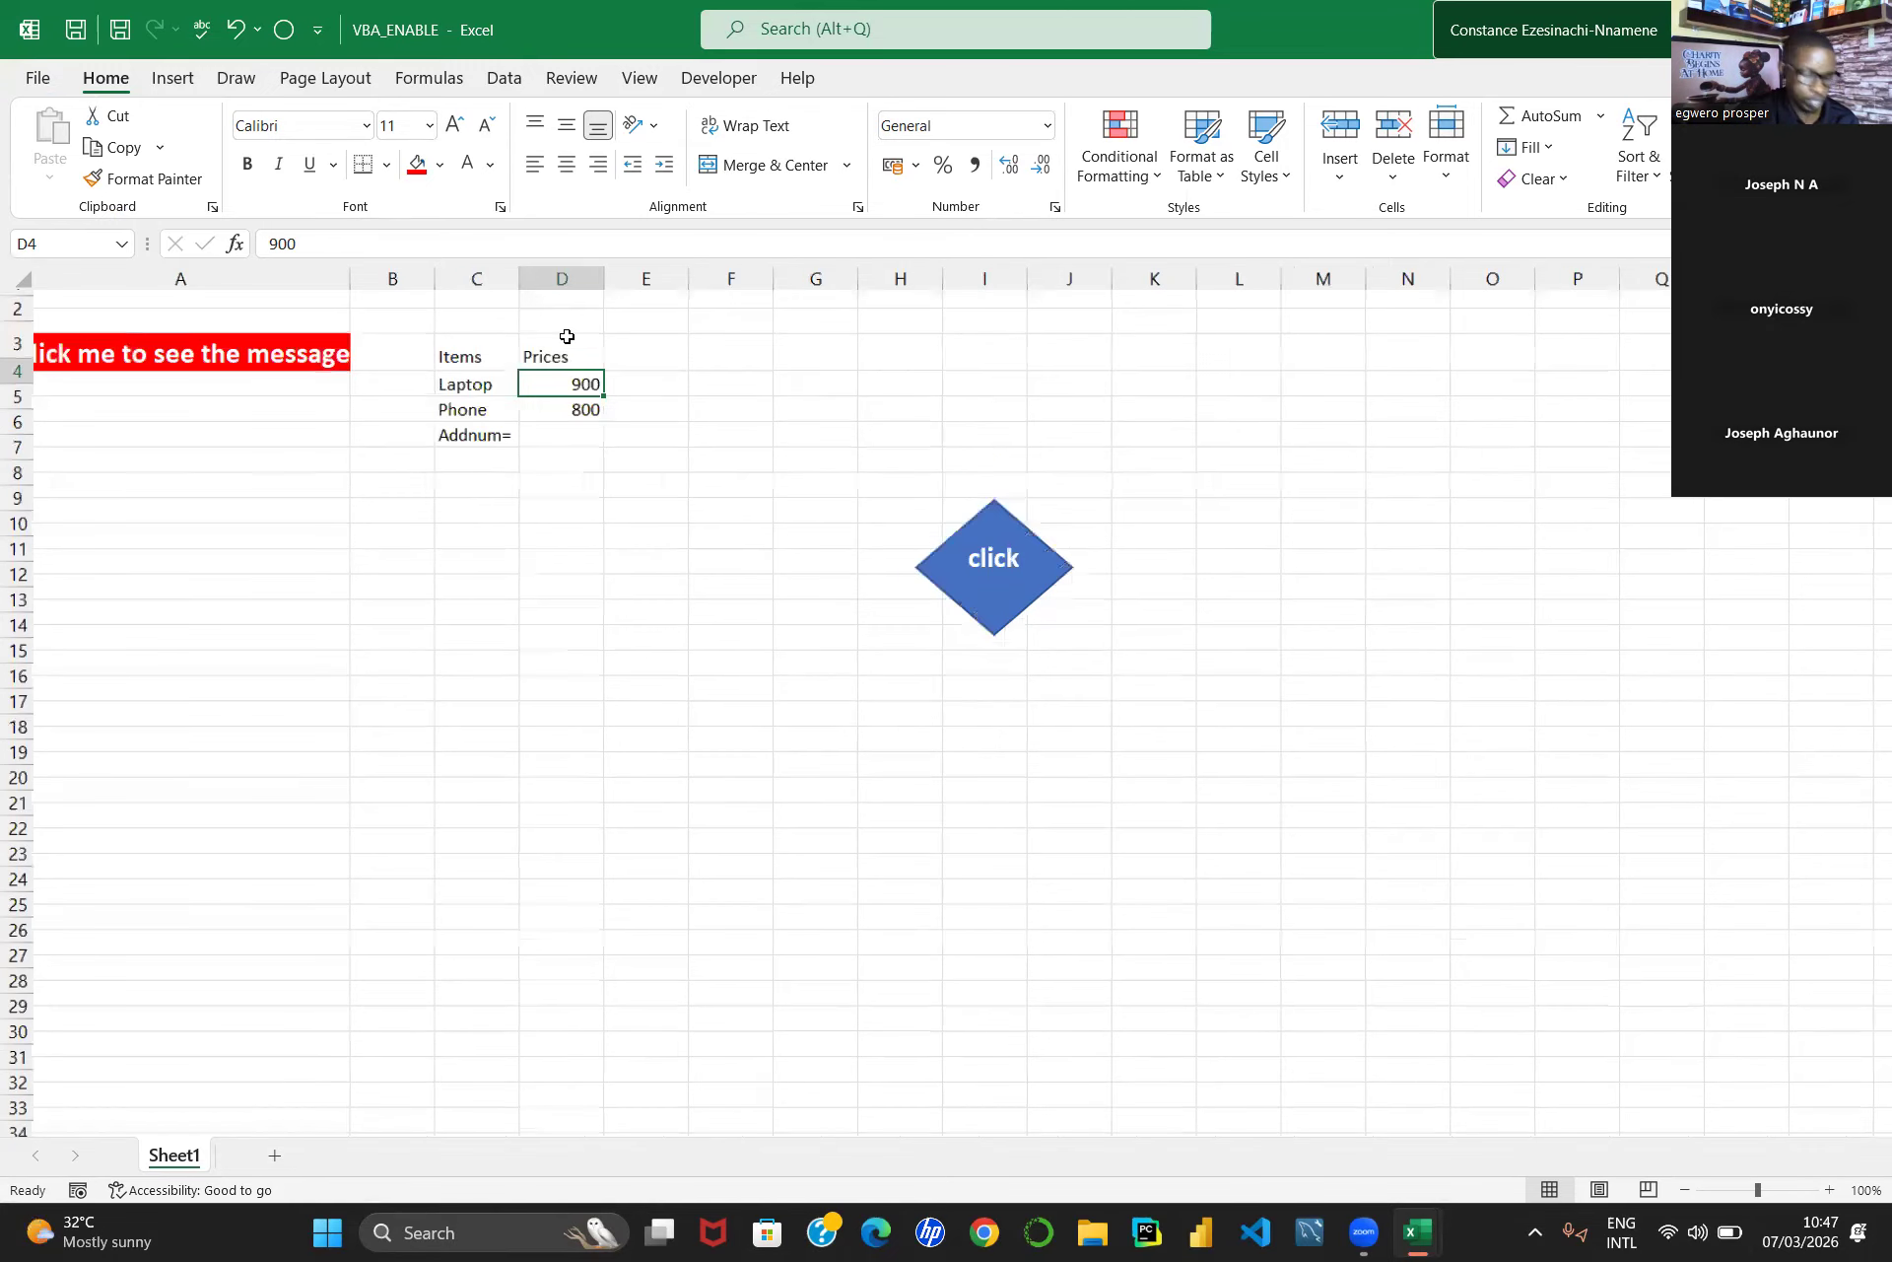
ctrl+scroll(567, 336, up, 2)
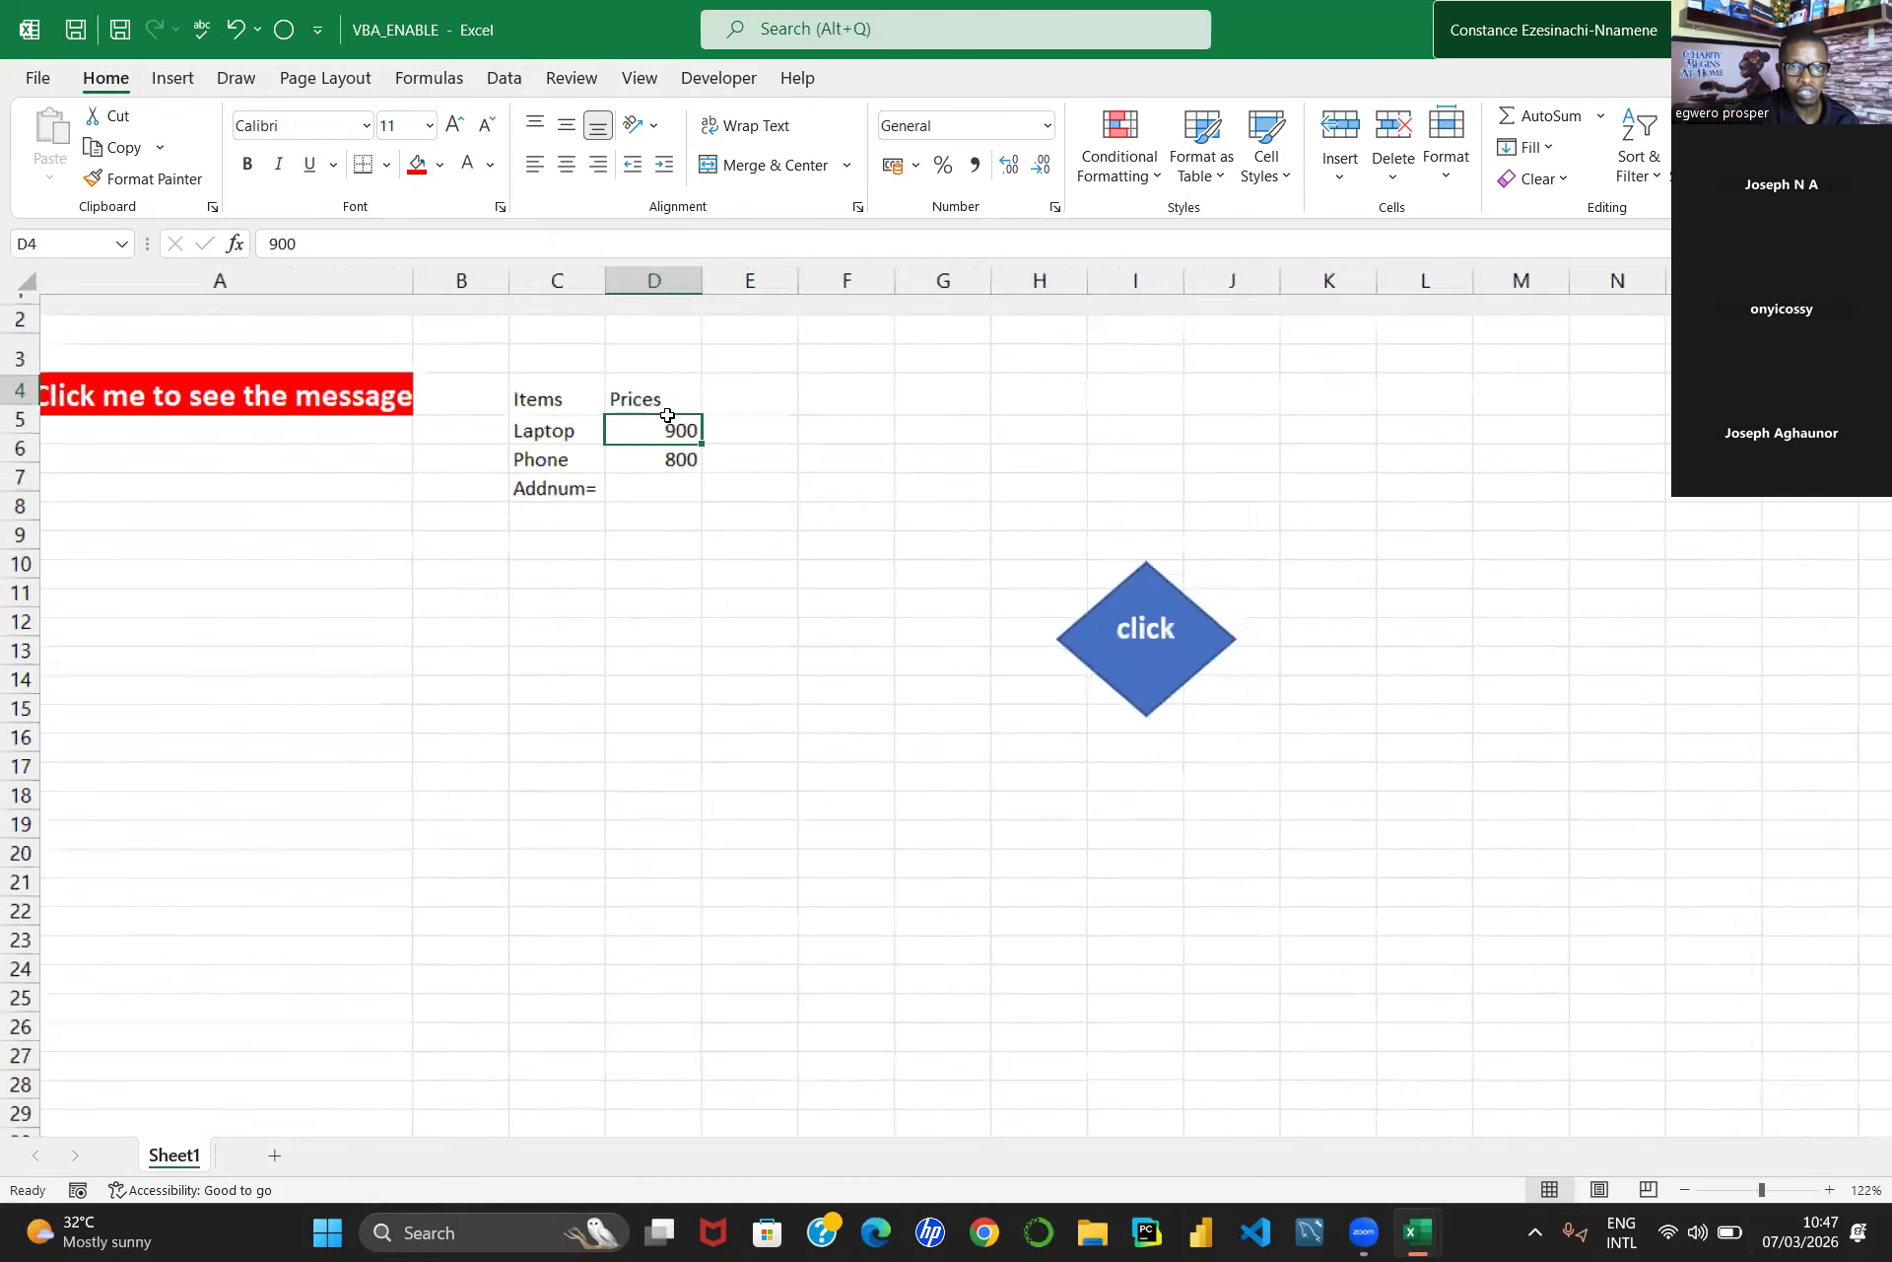
click(675, 465)
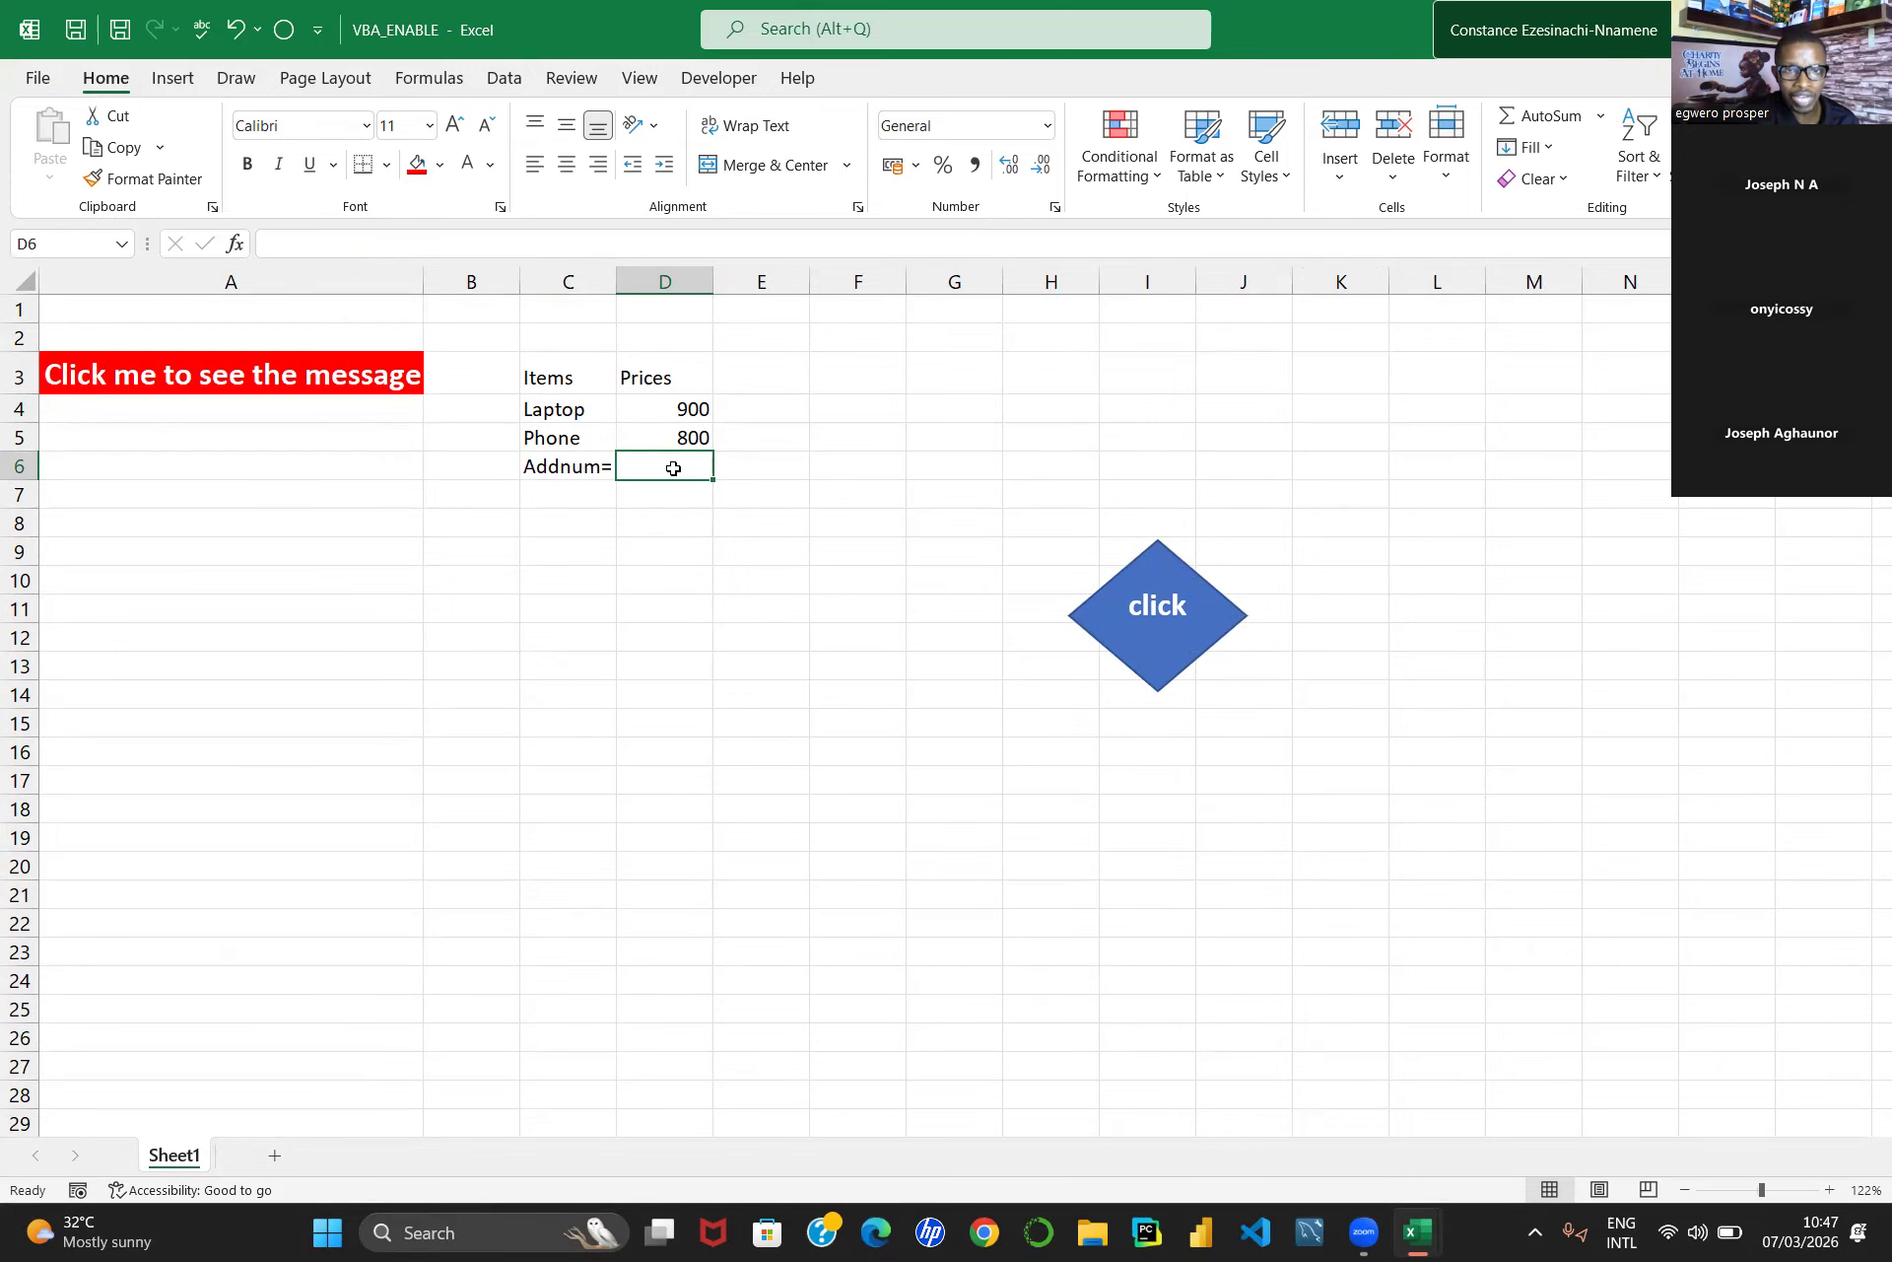
scroll(673, 468, up, 4)
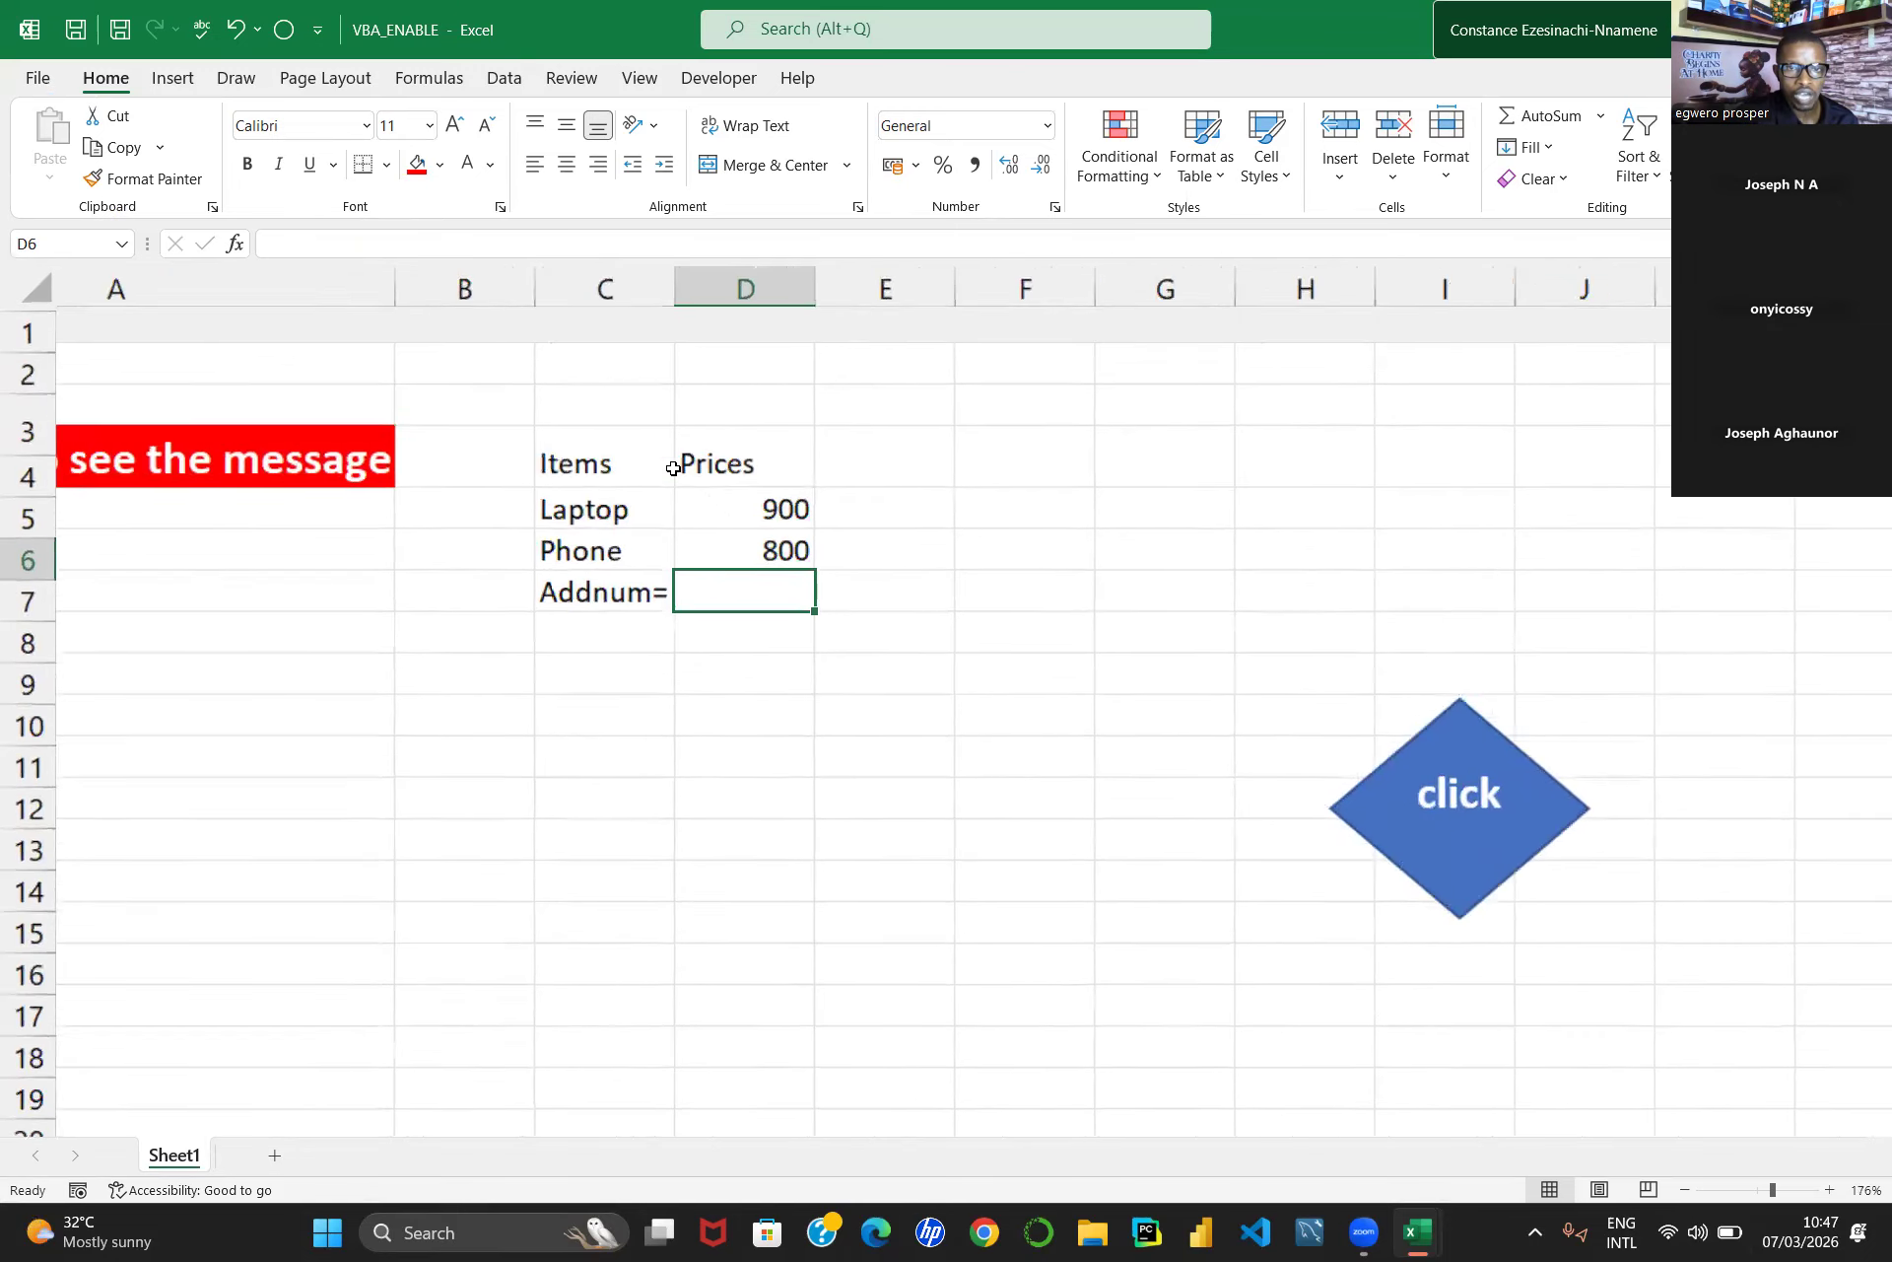
scroll(673, 468, down, 2)
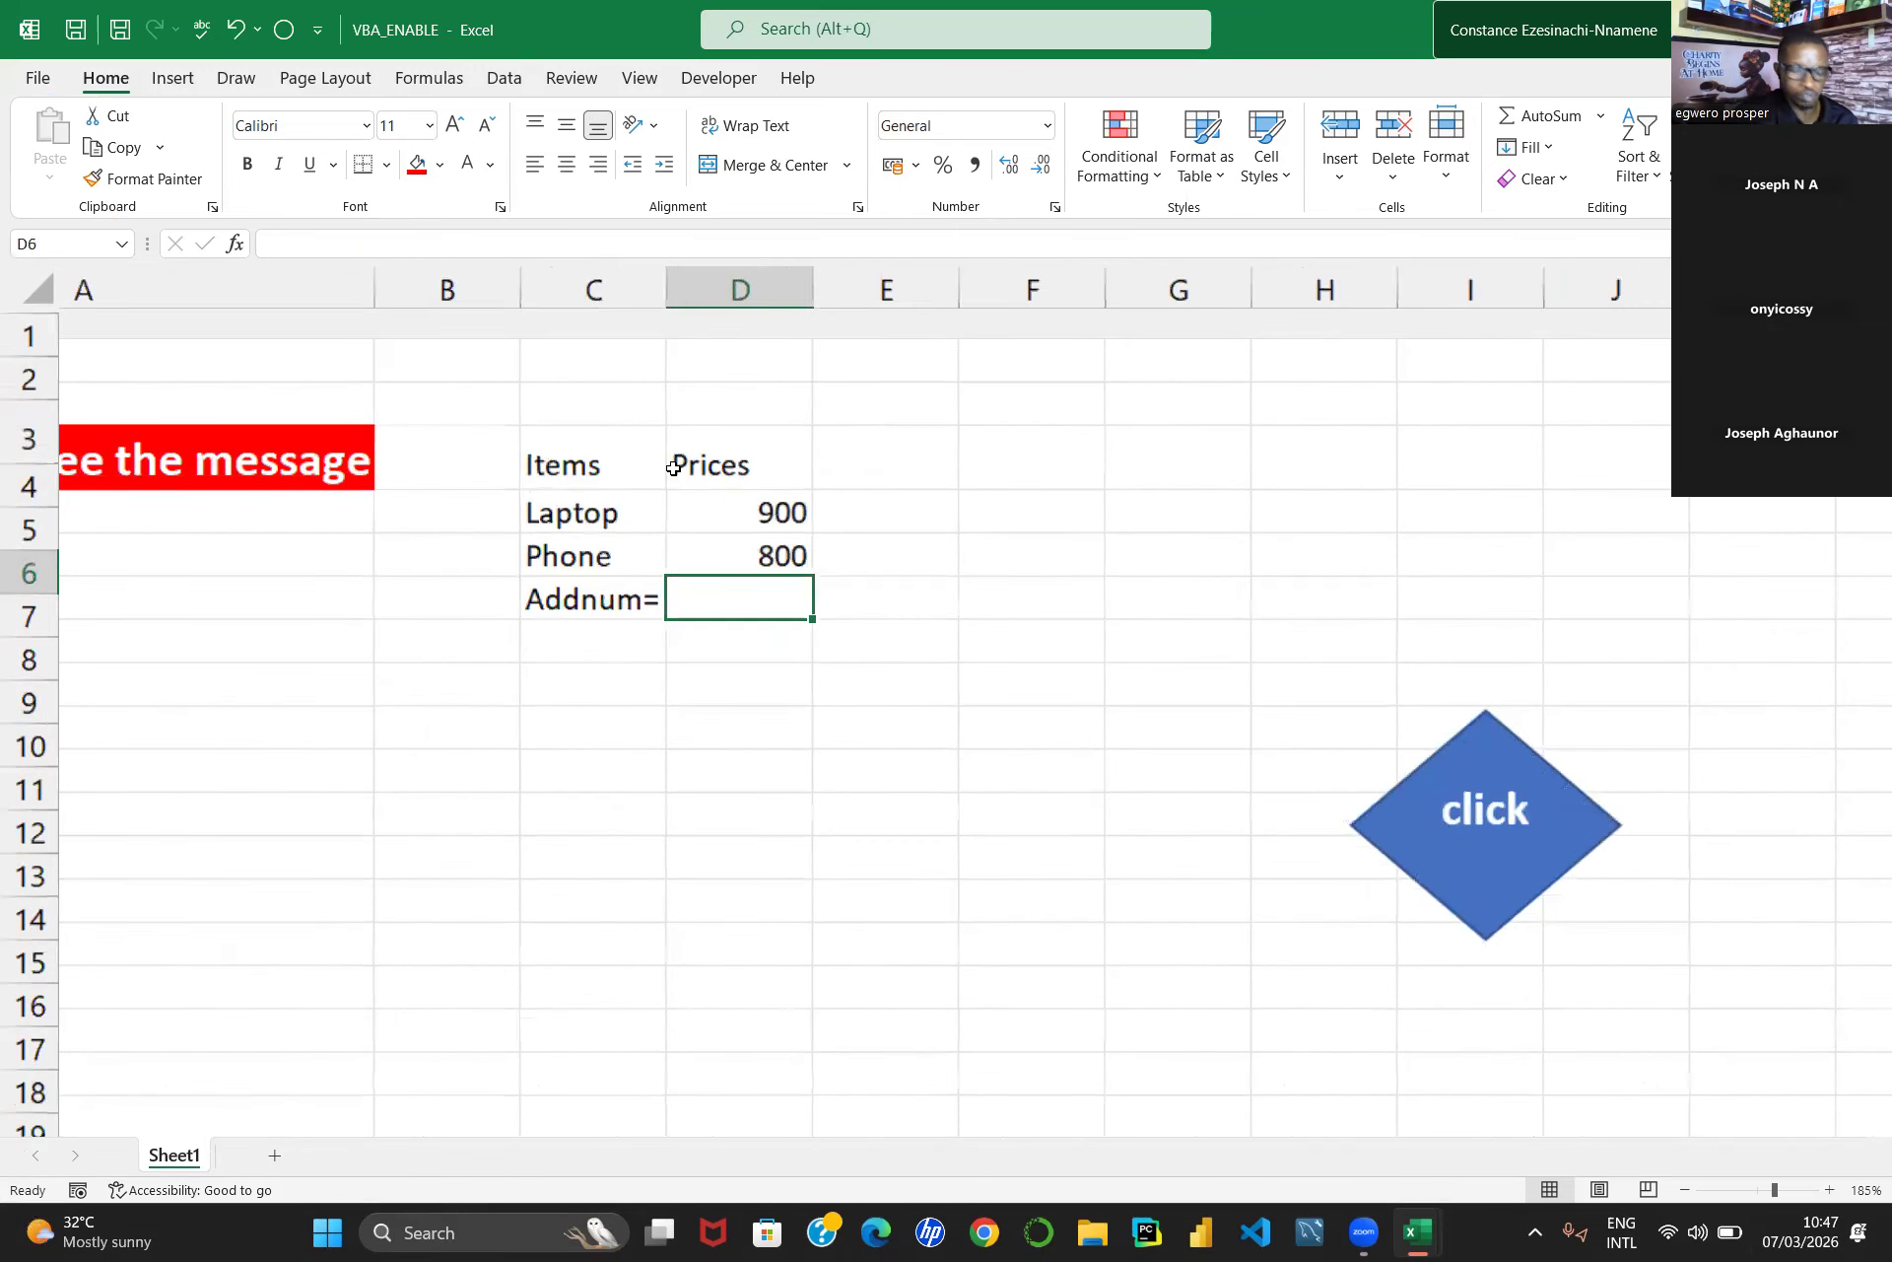
scroll(674, 468, down, 1)
scroll(673, 468, up, 1)
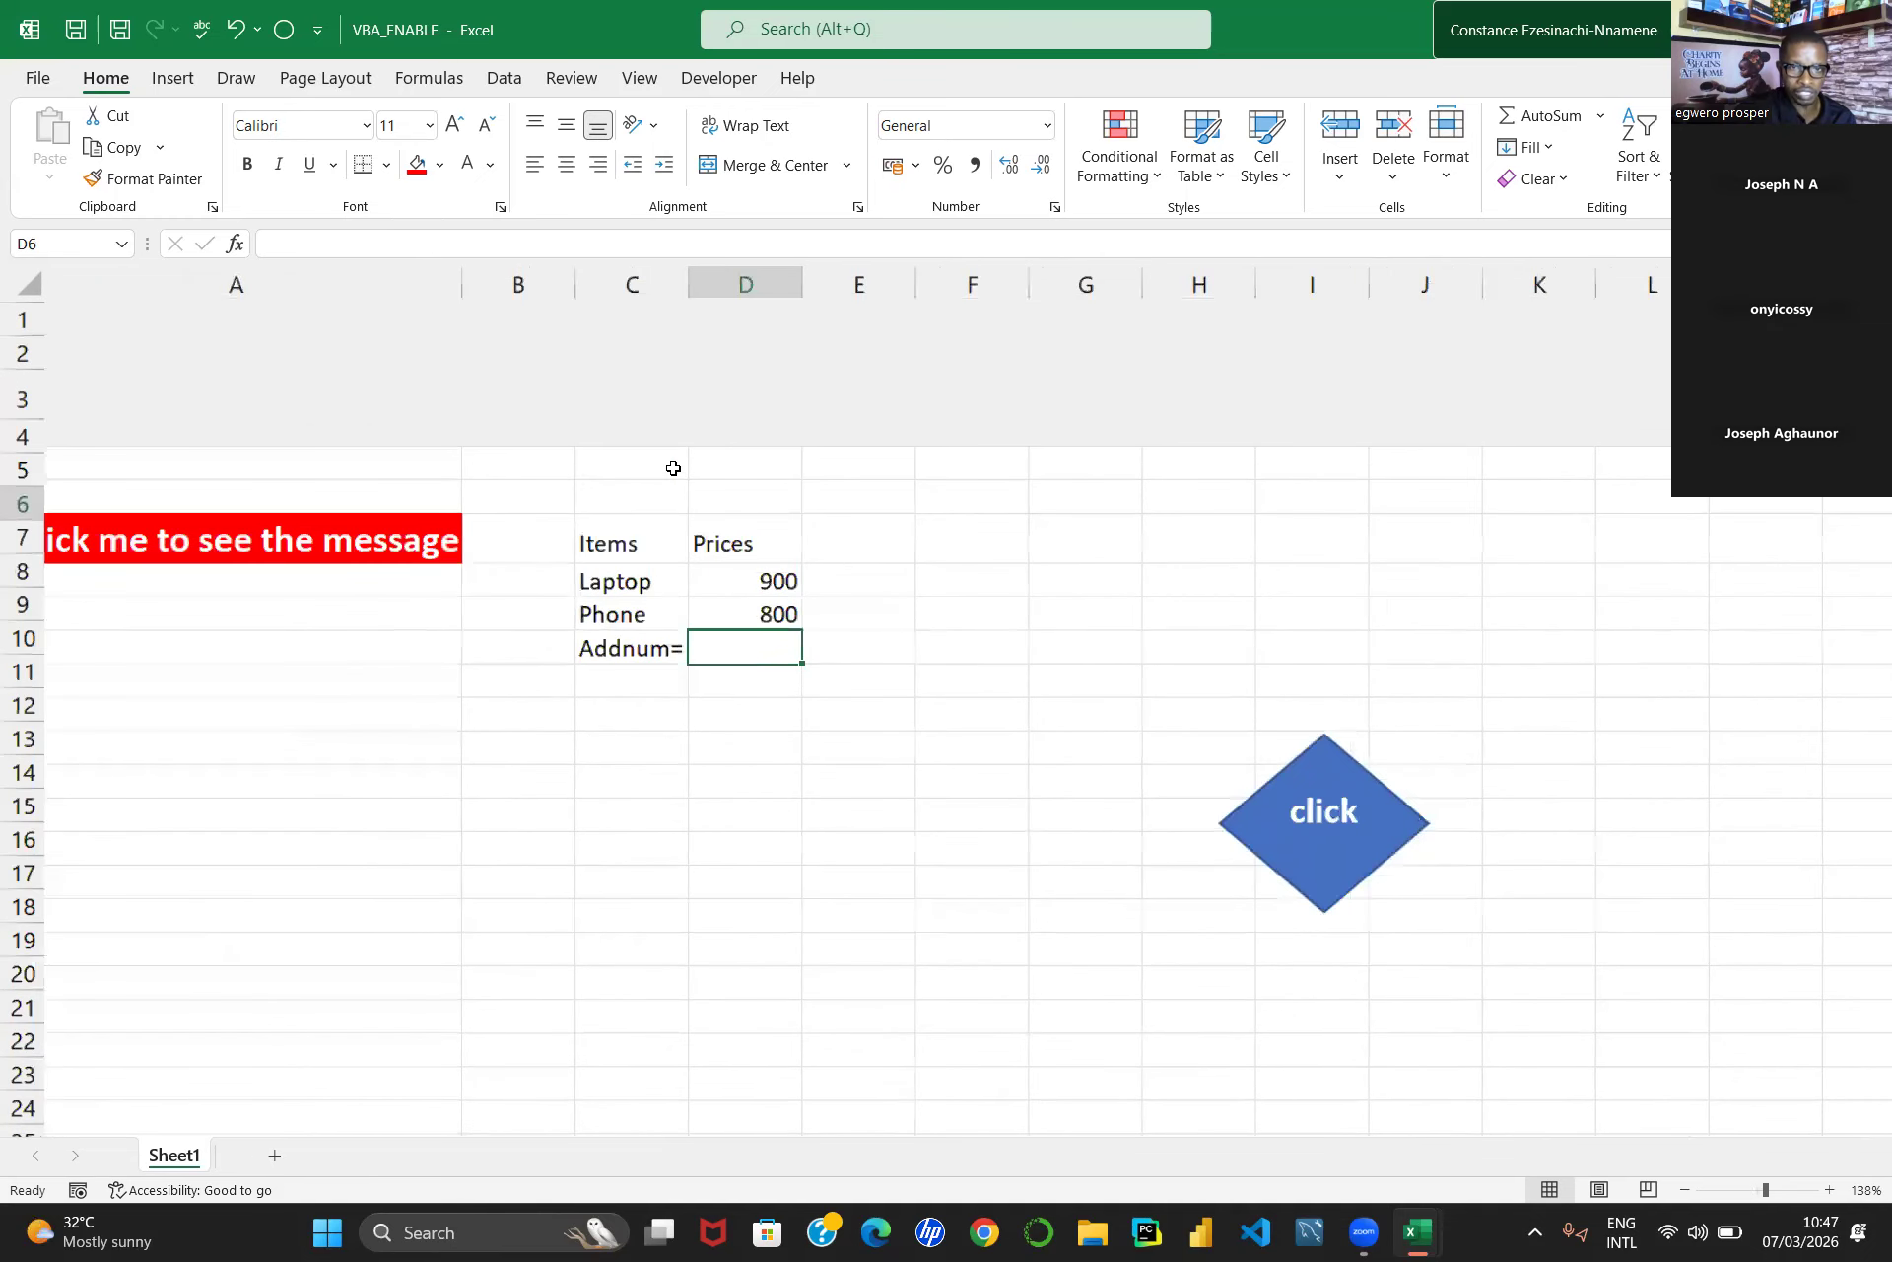
click(699, 530)
key(Delete)
- Try the formula =Addnum without arguments in cell D6, below the prices, and clear the cell
click(823, 519)
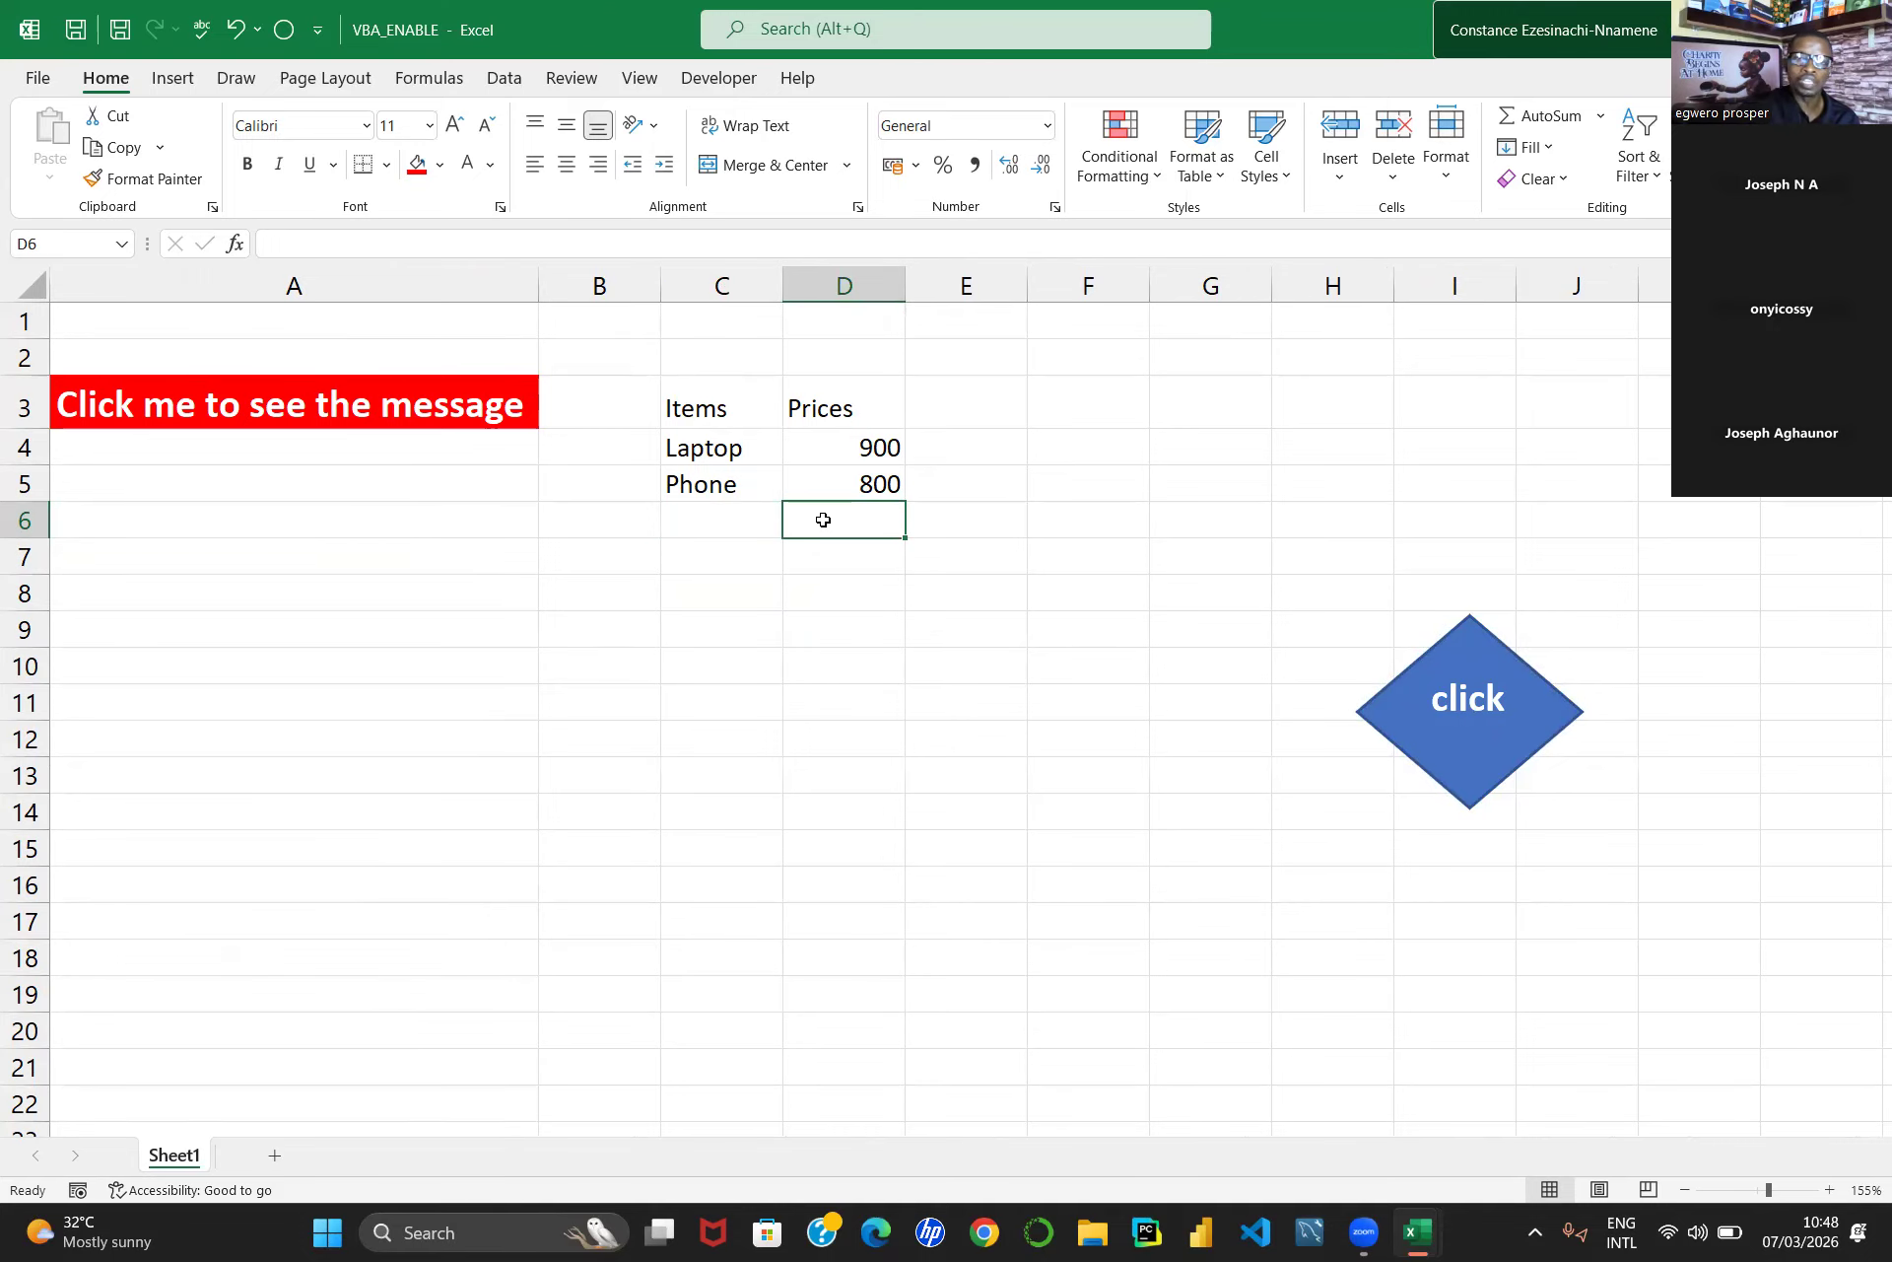
text(=)
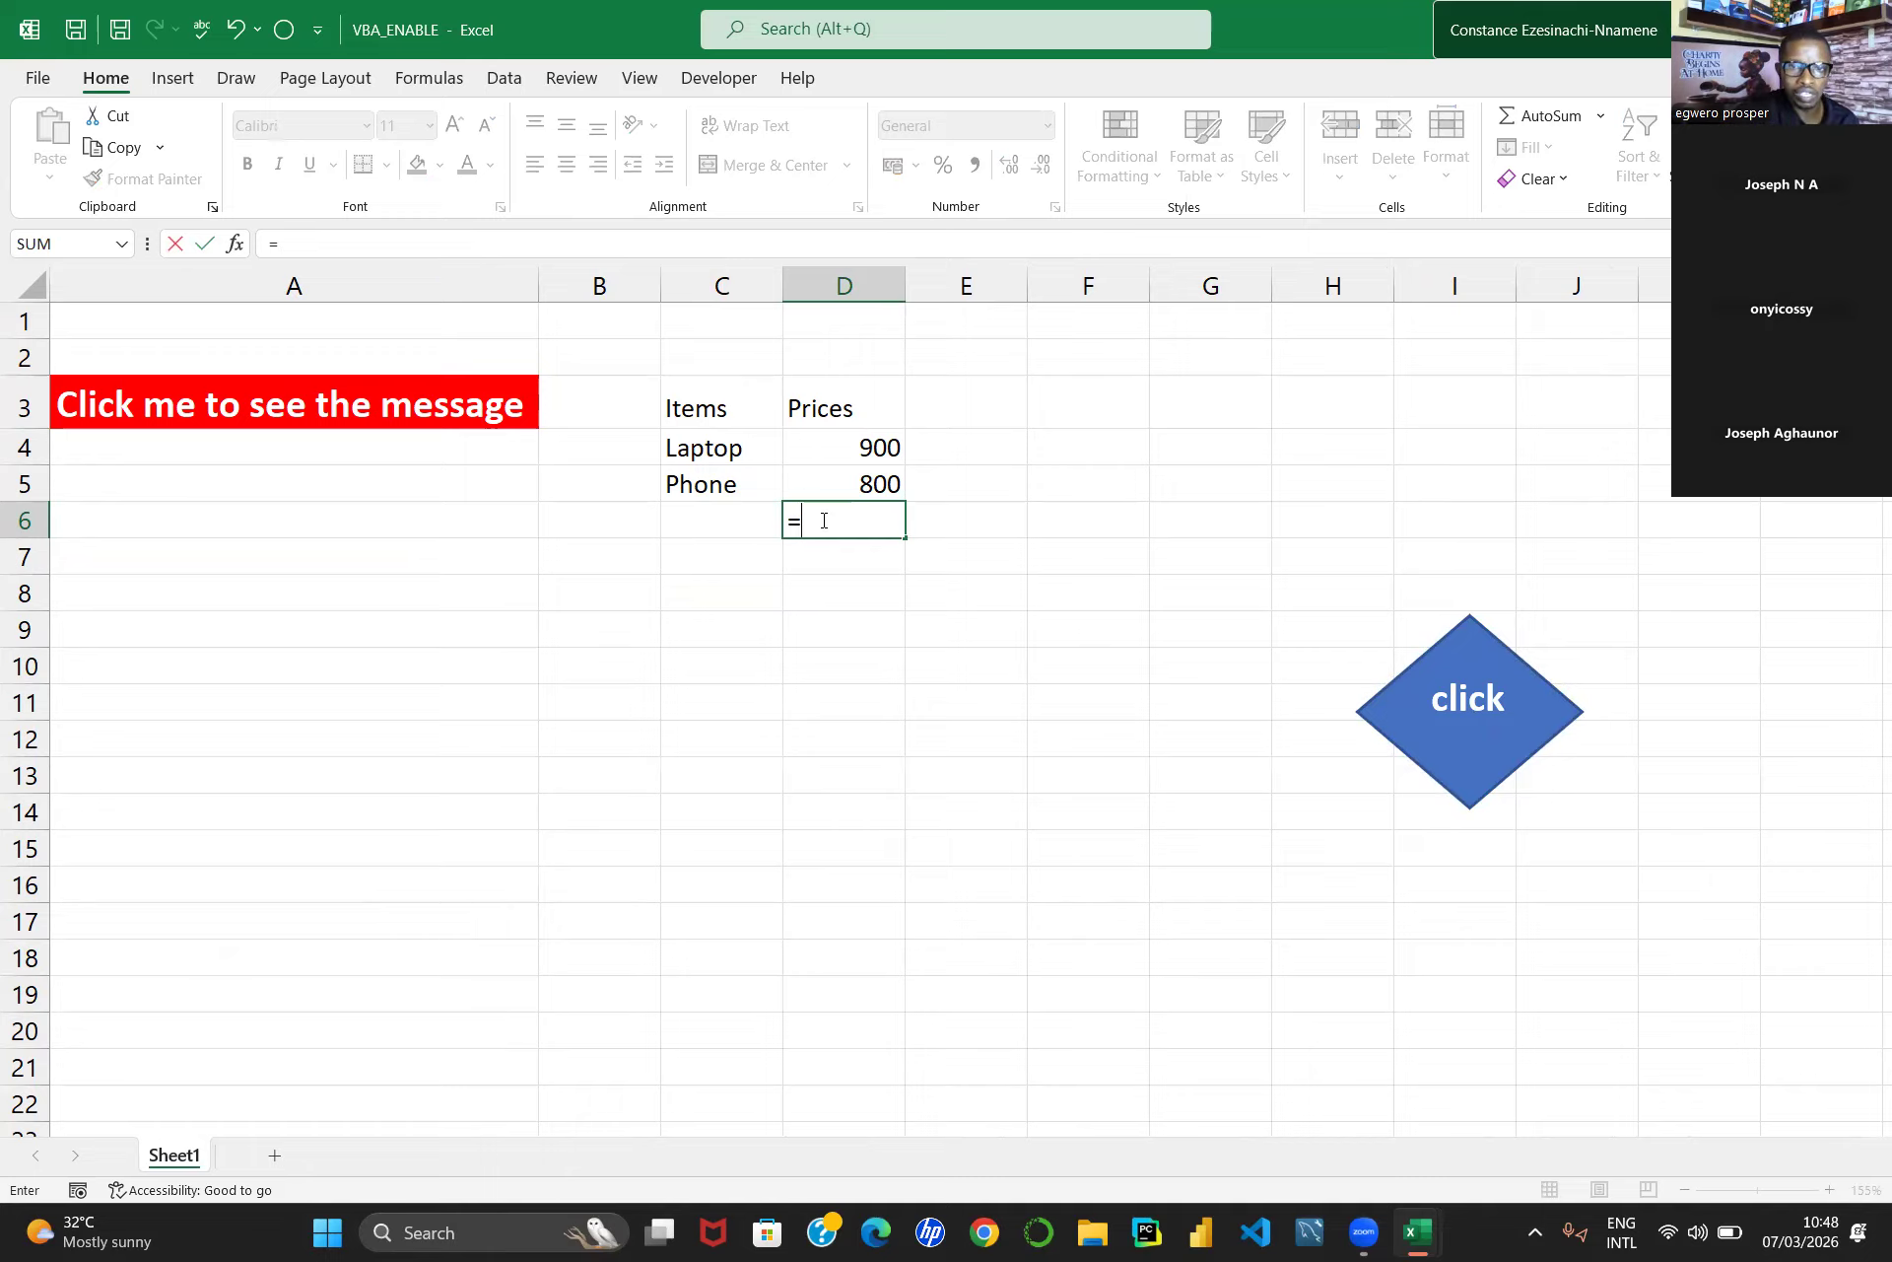
text(Add)
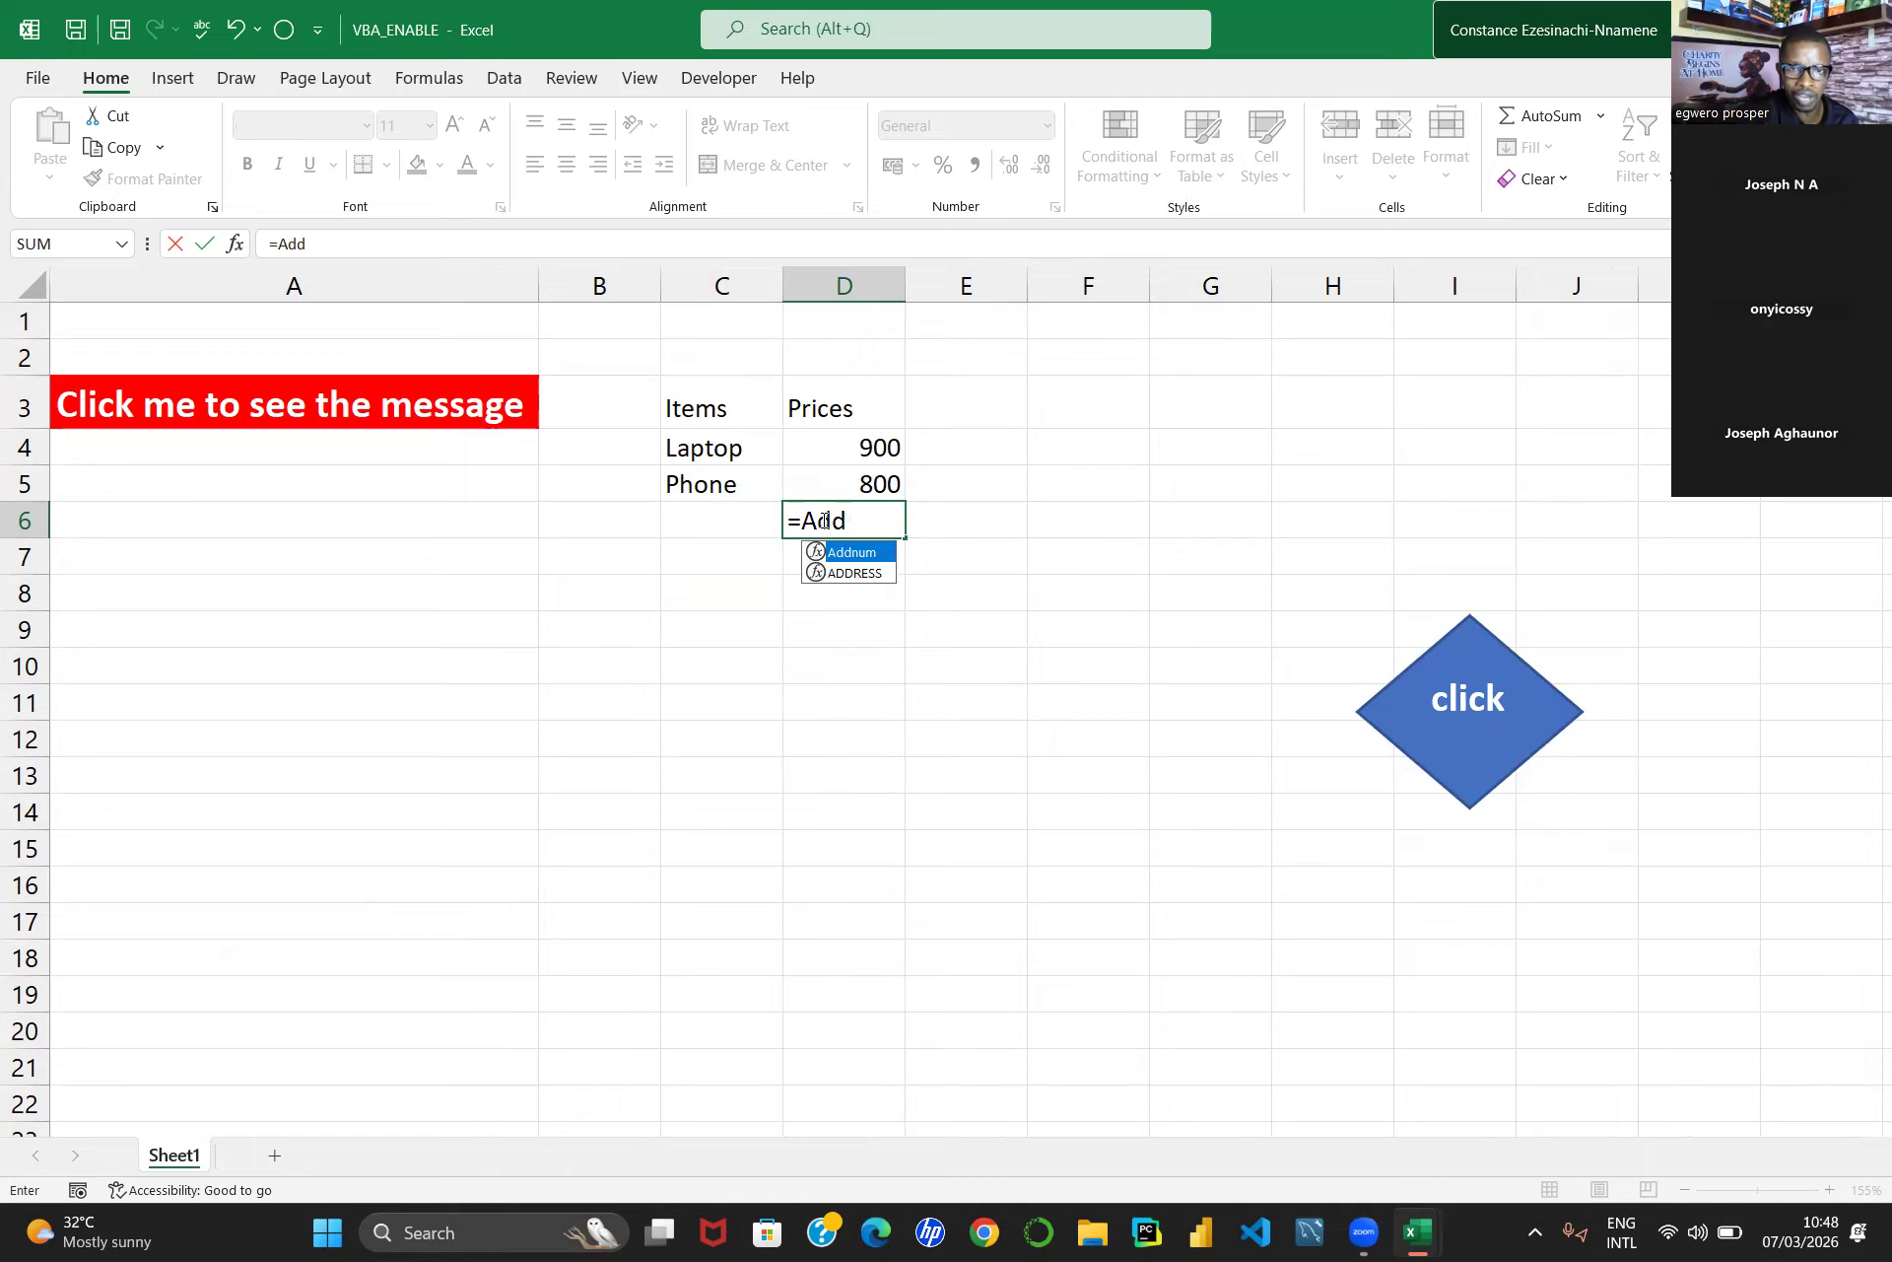
text(num)
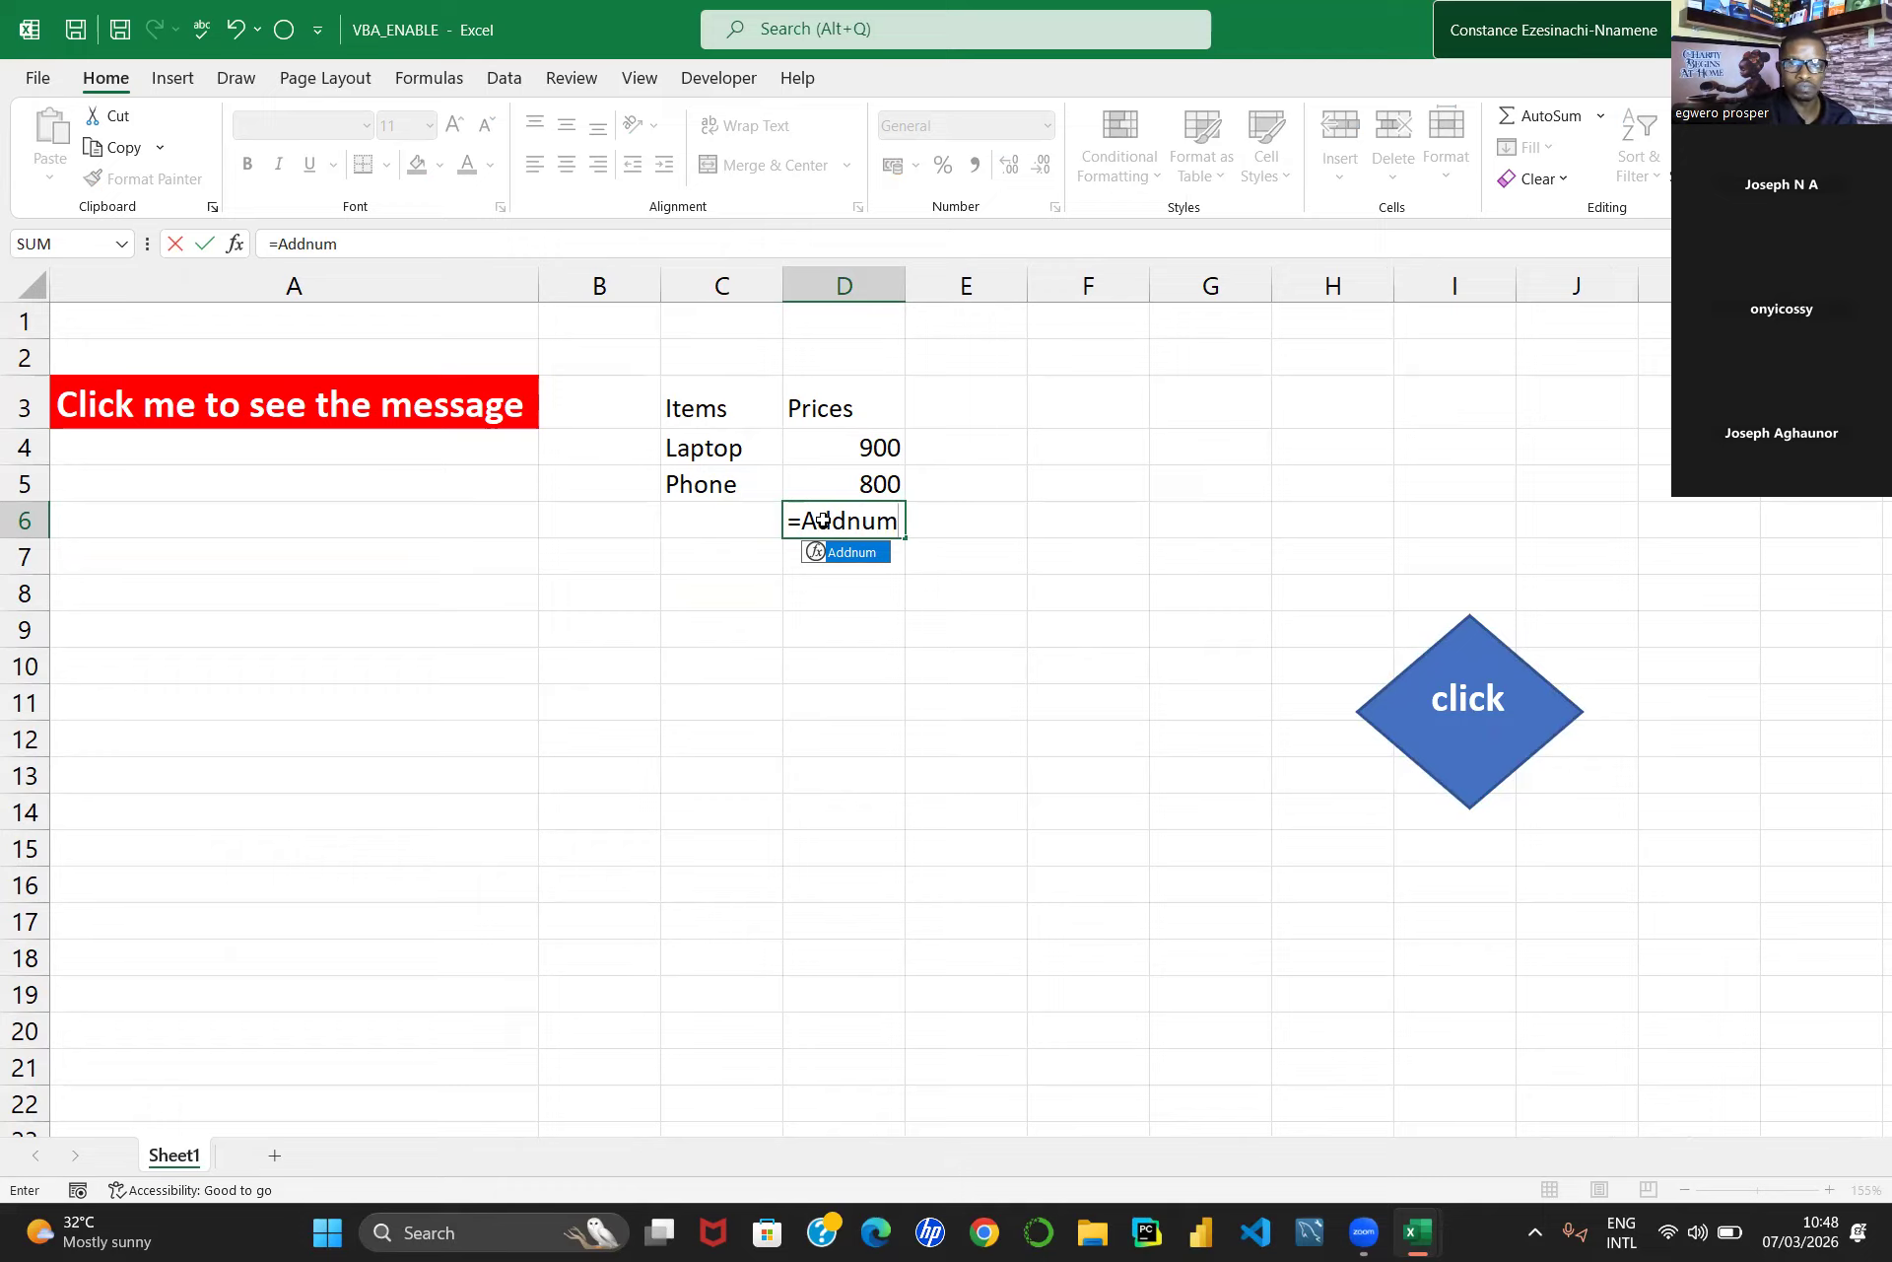
click(860, 444)
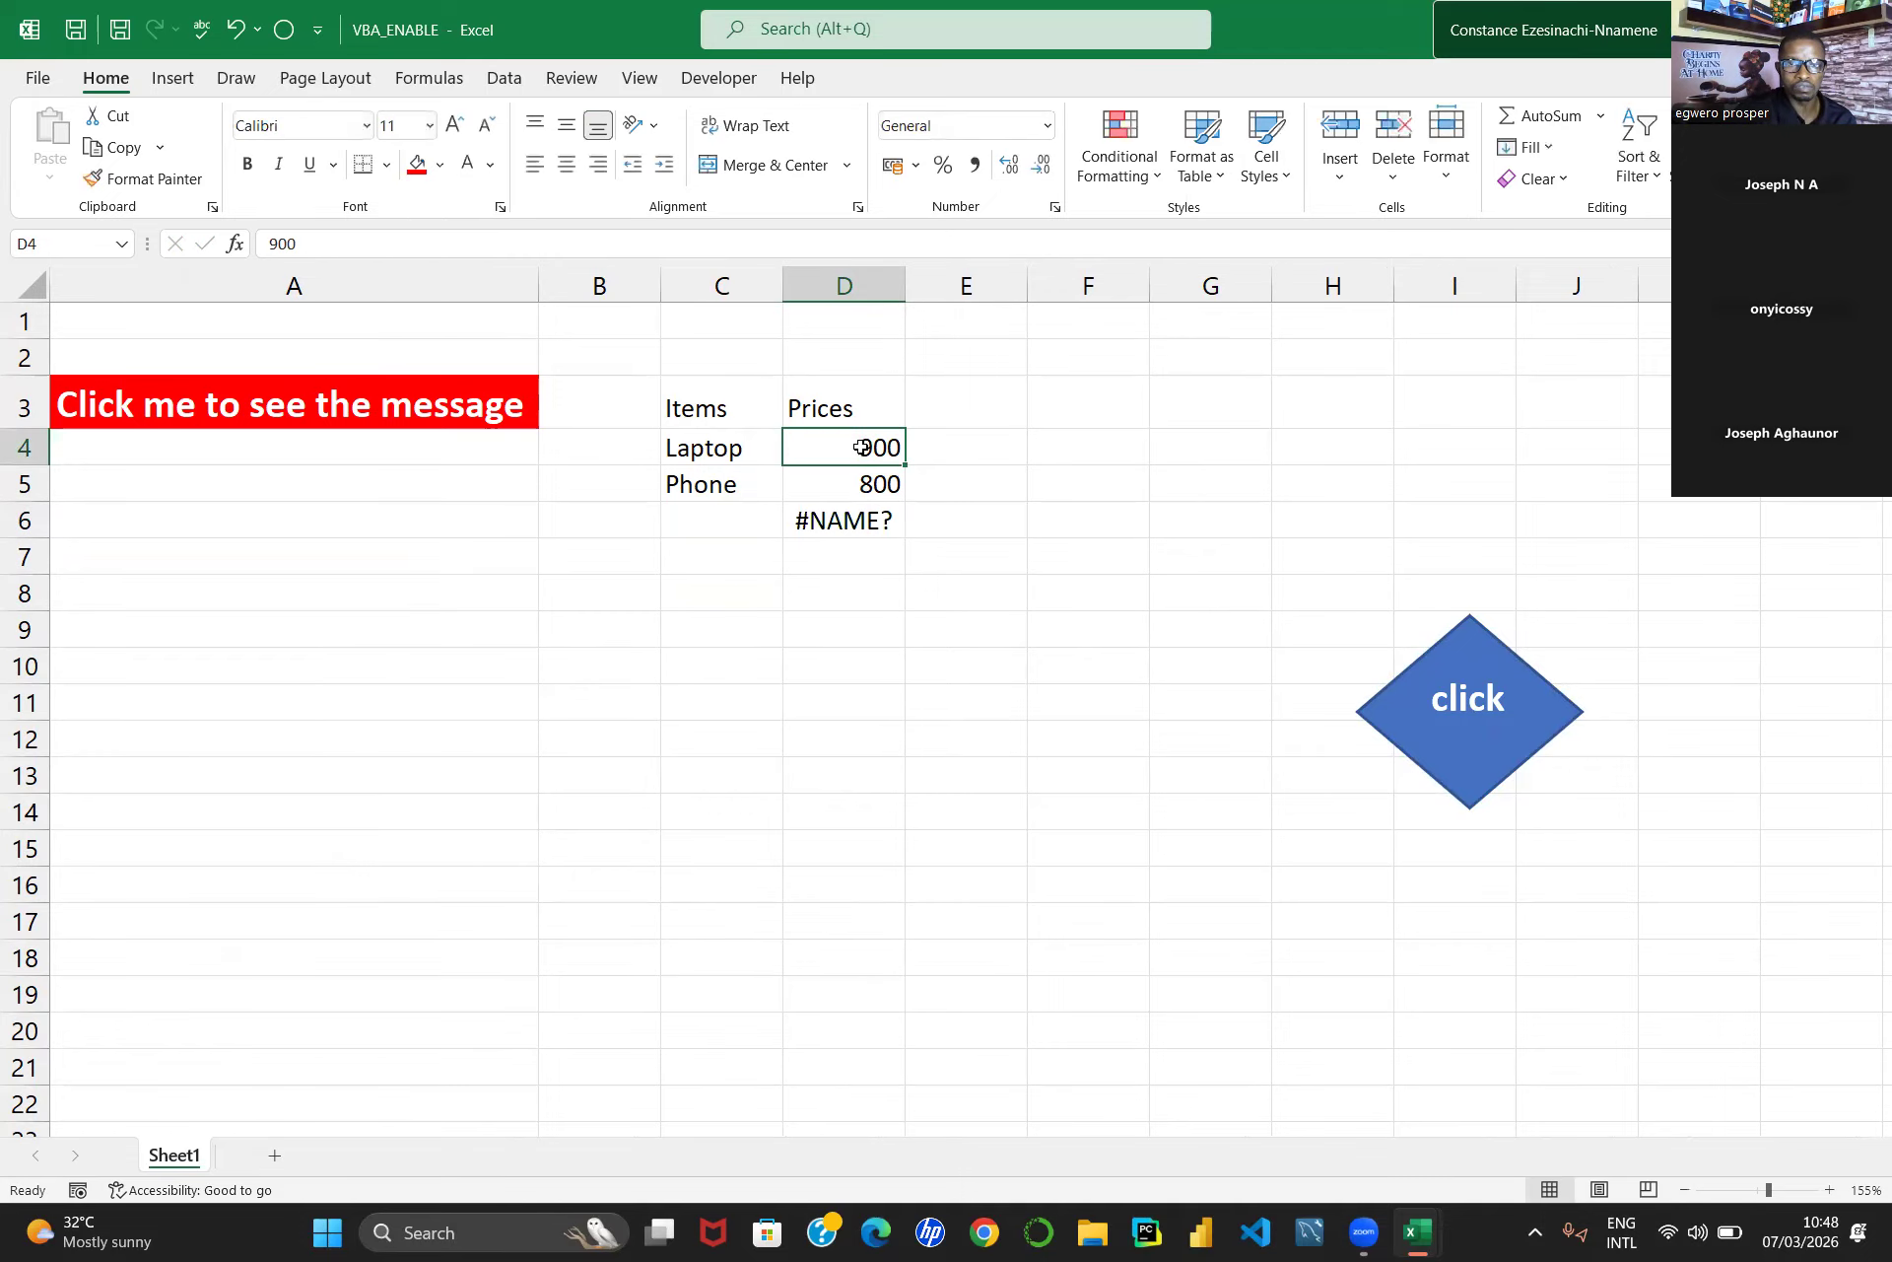
click(860, 520)
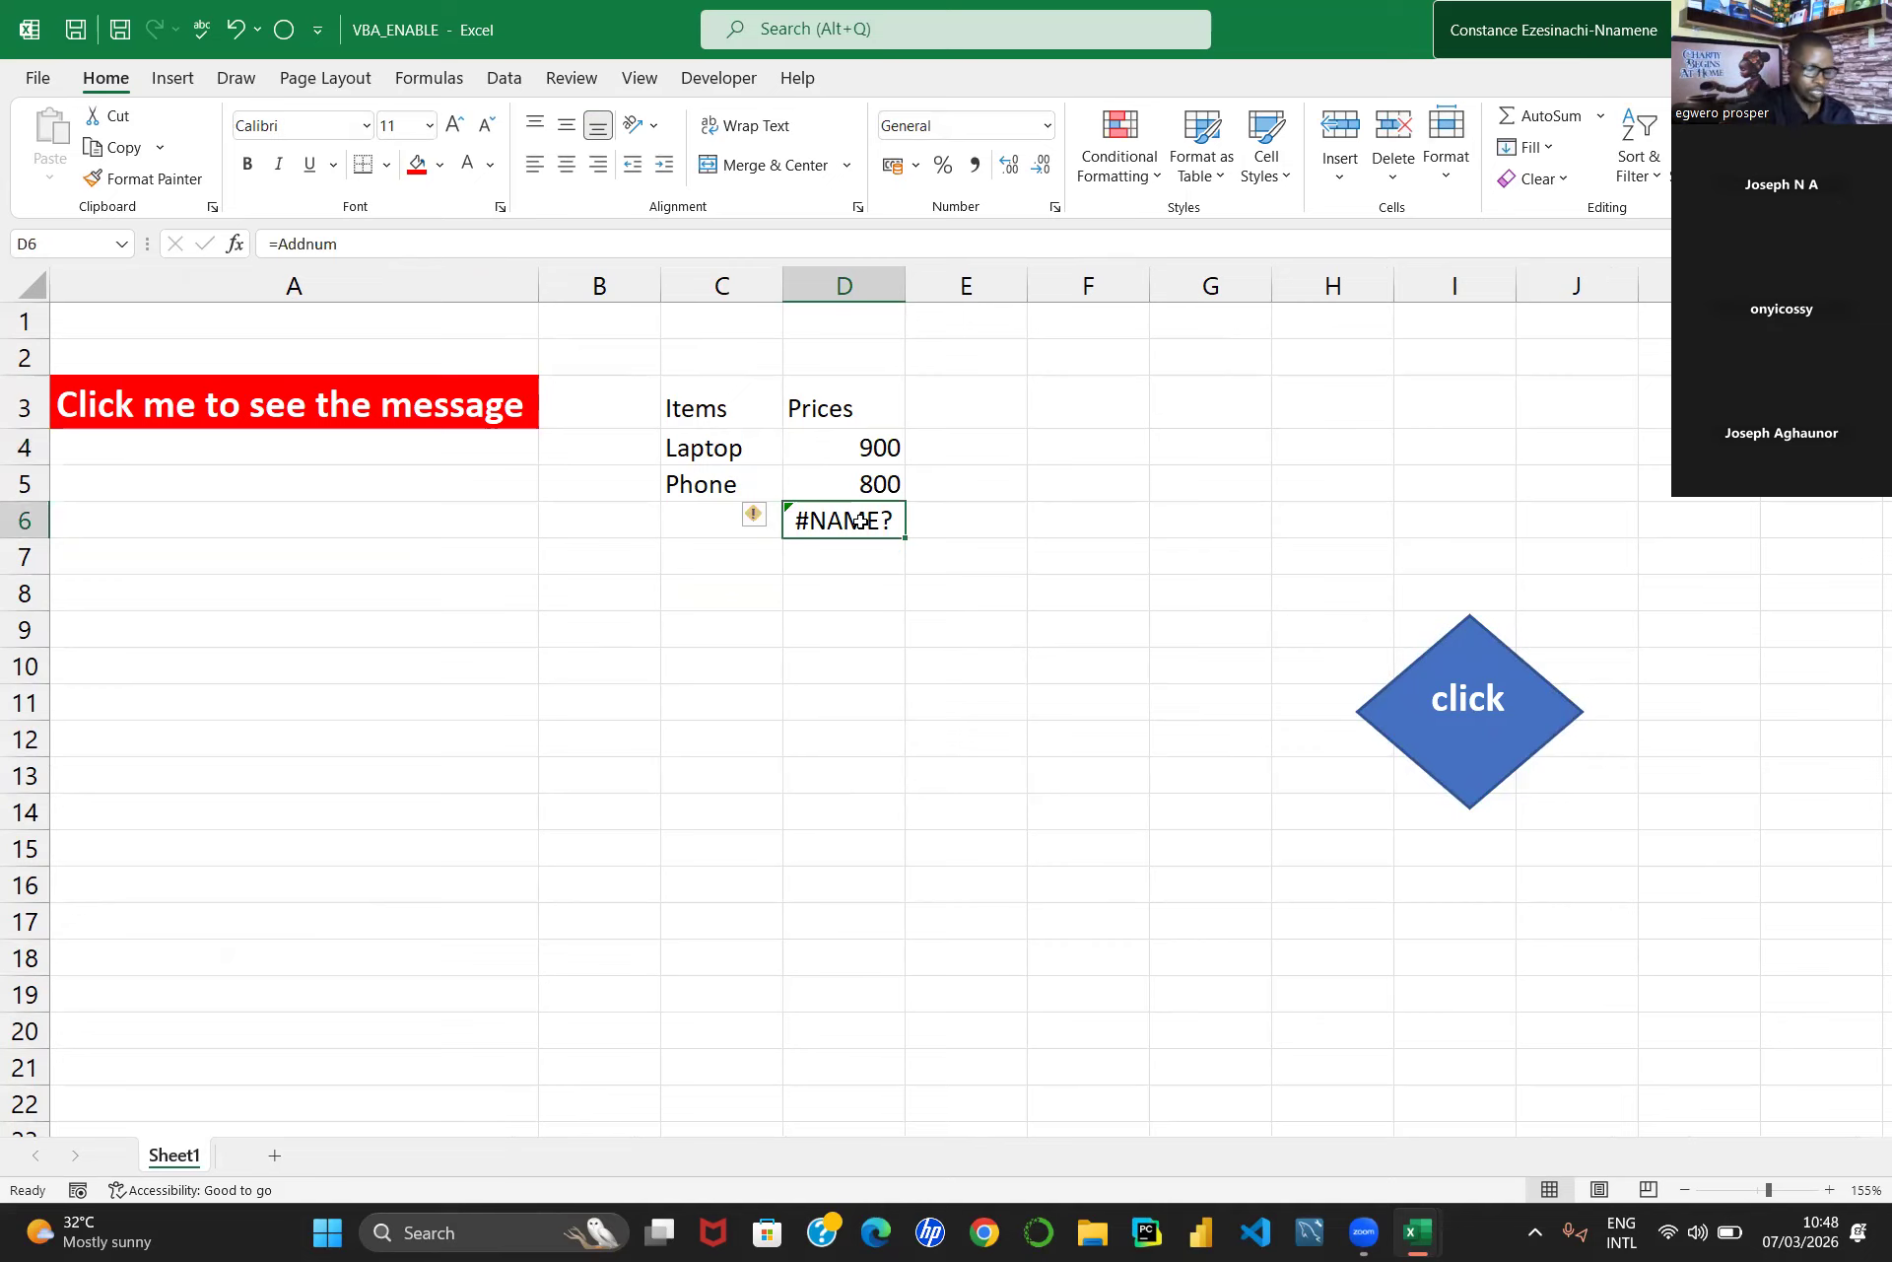
key(Delete)
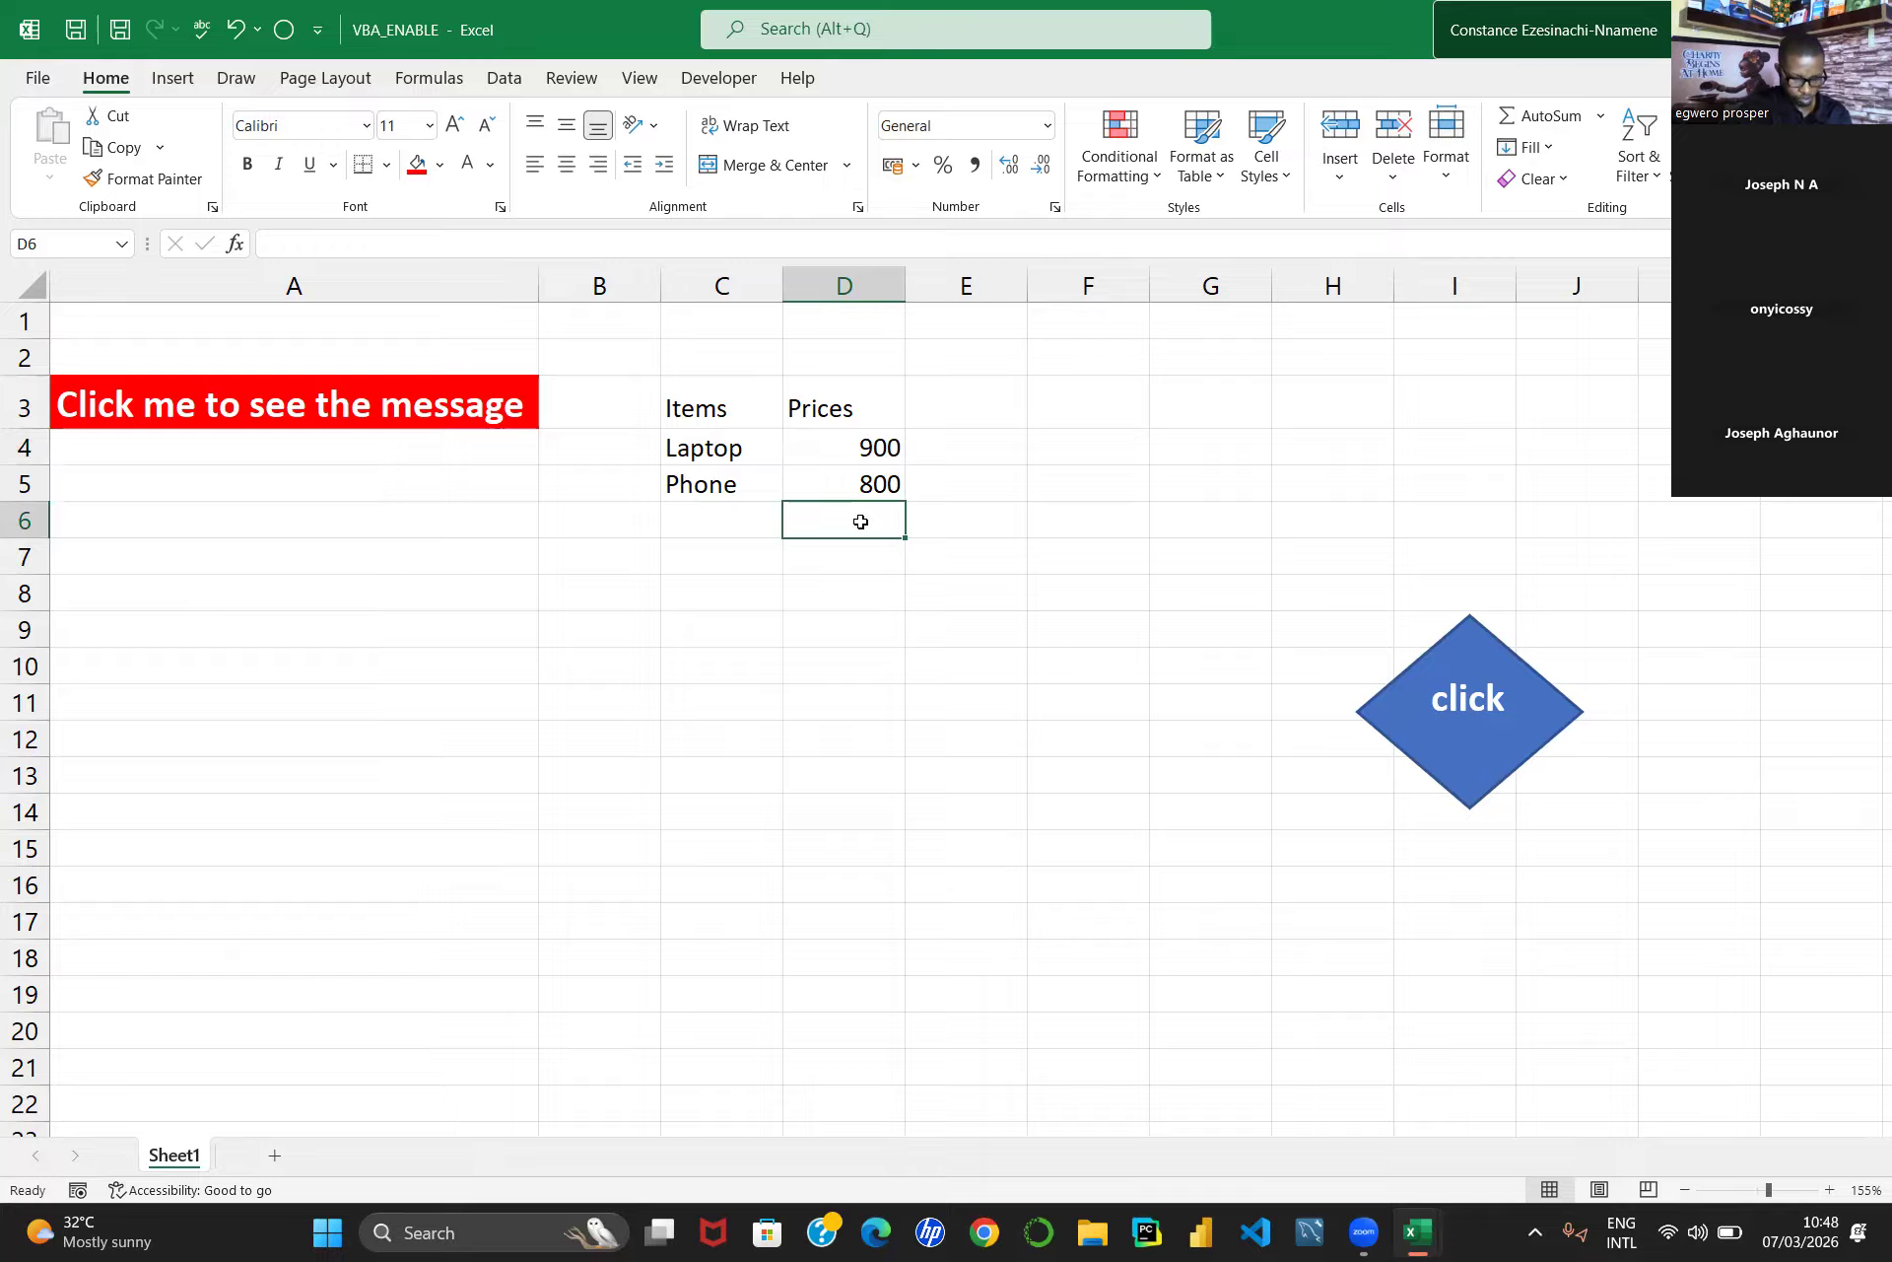
- Try to enter the formula =(Addnum in cell D6, and dismiss the proposed correction to return to editing
text(=Additem)
key(BackSpace)
key(BackSpace)
key(BackSpace)
key(BackSpace)
key(BackSpace)
key(BackSpace)
key(BackSpace)
text(()
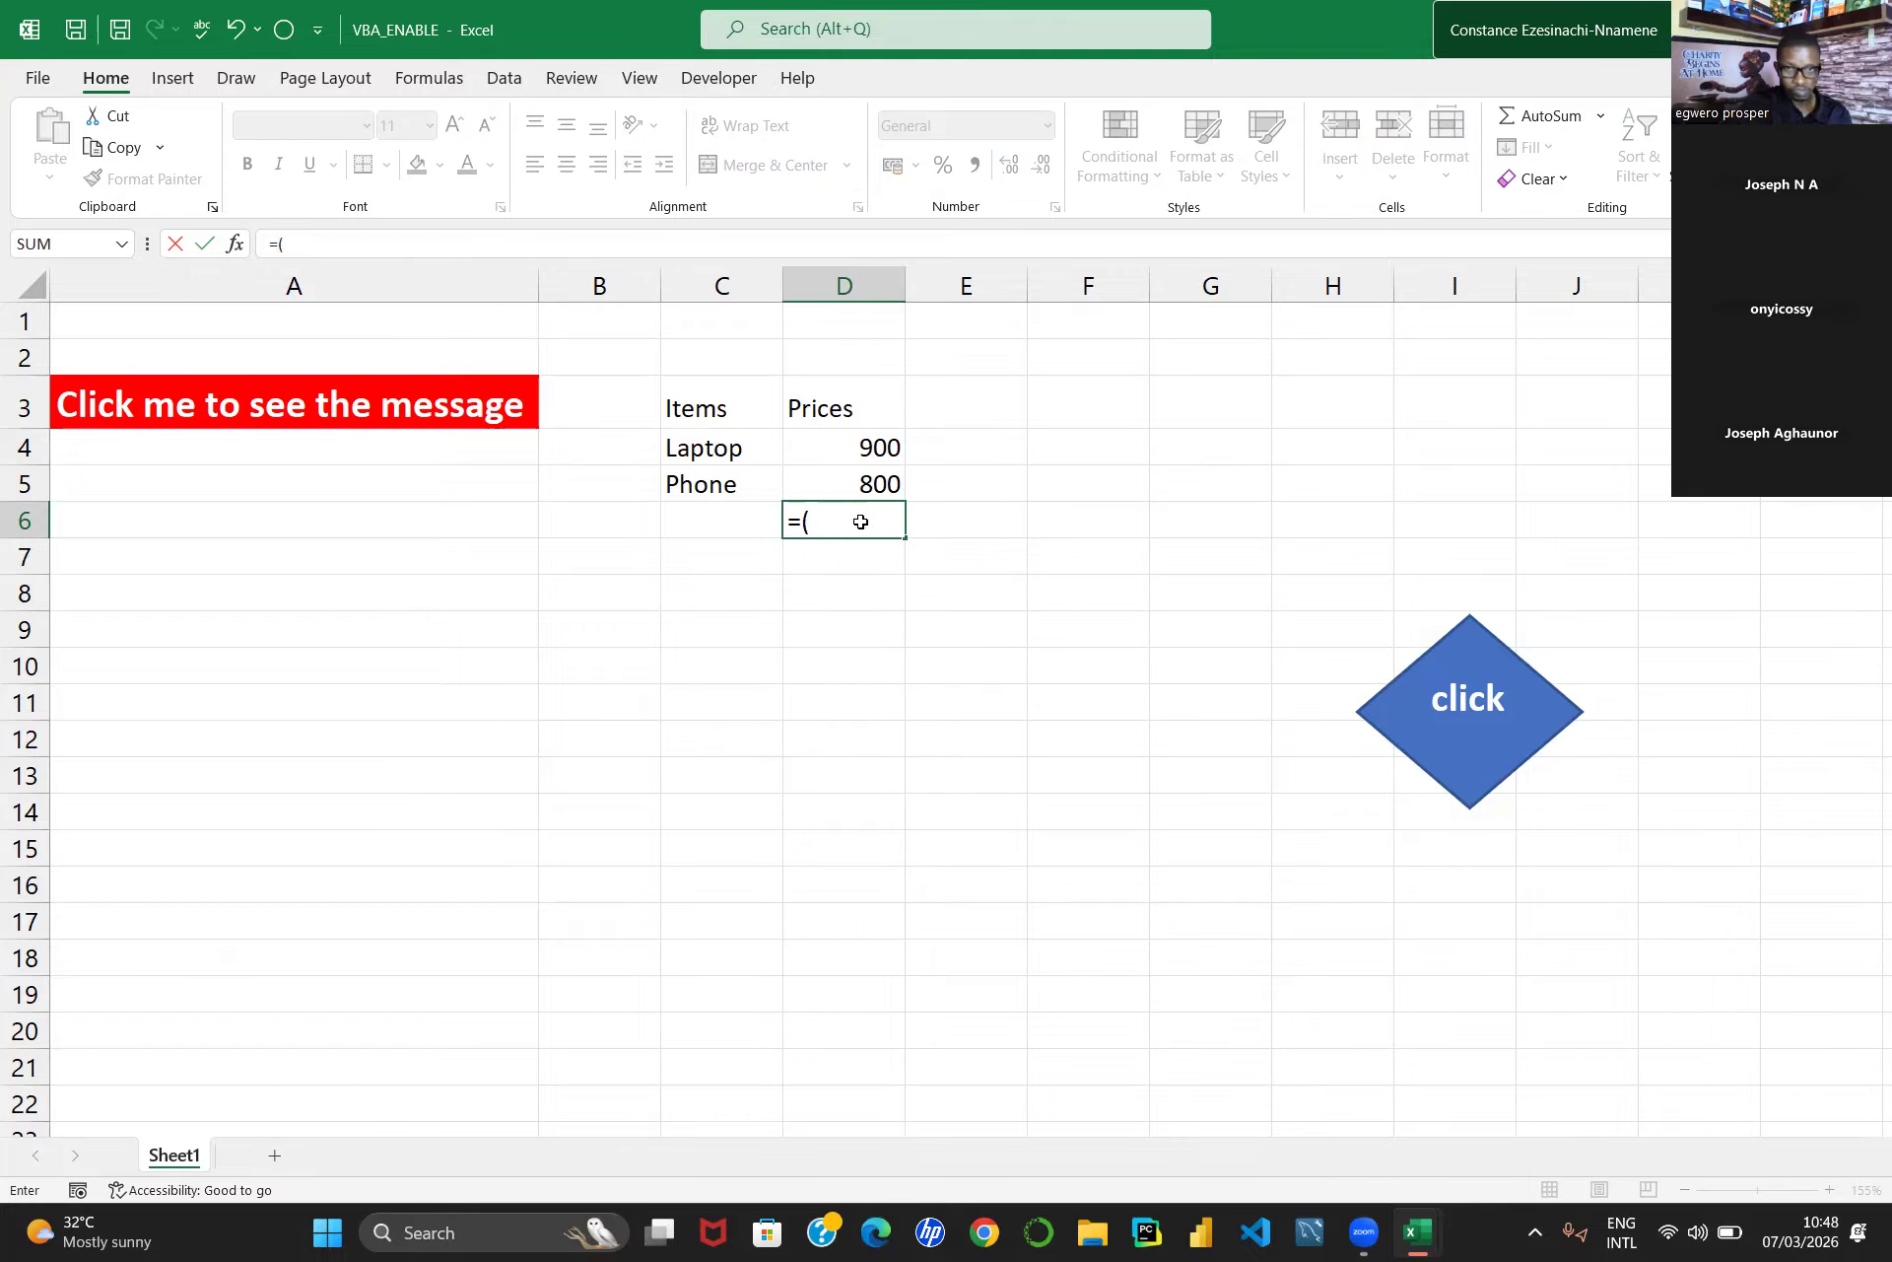
text(Ad)
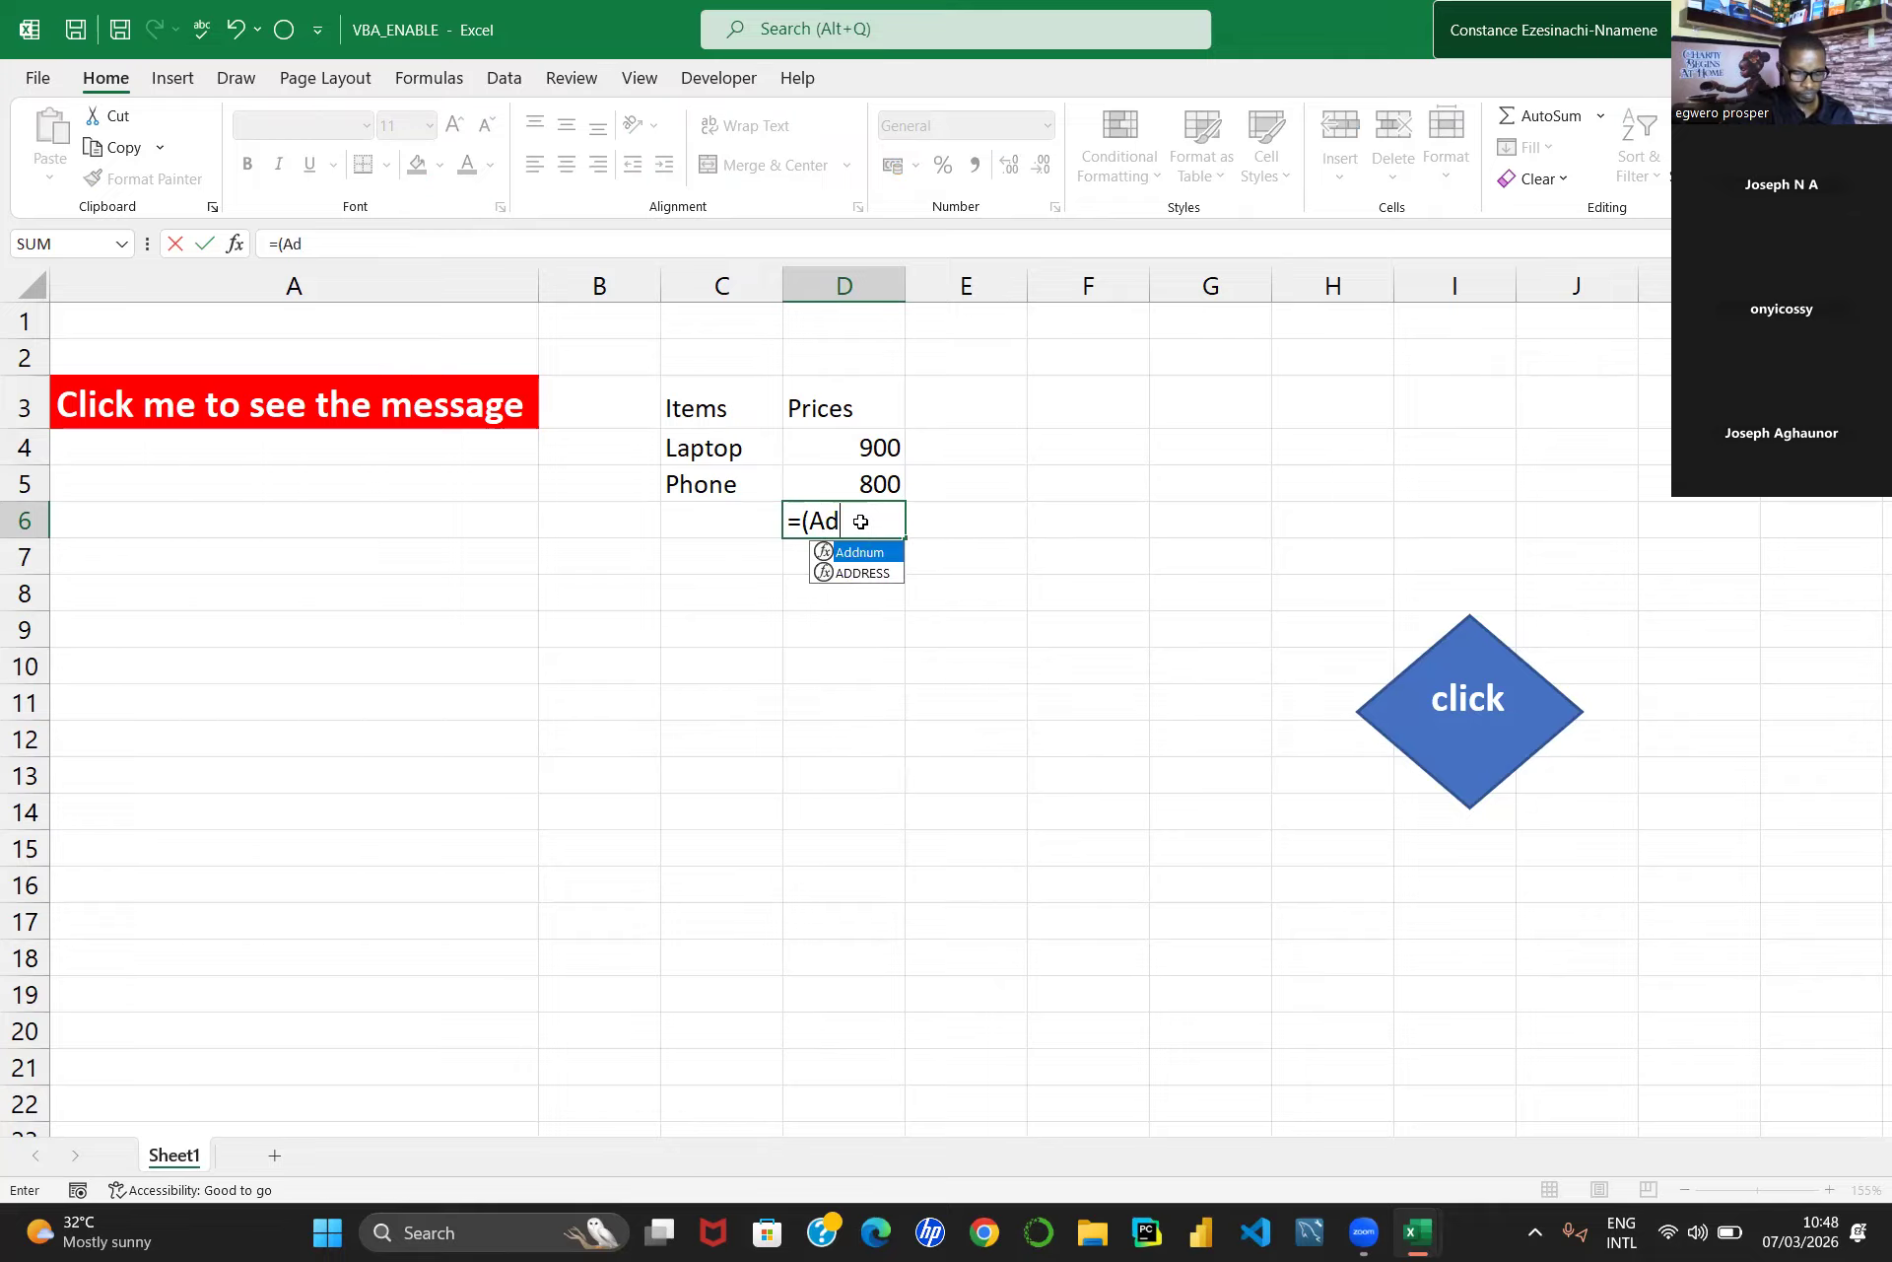
text(dnum)
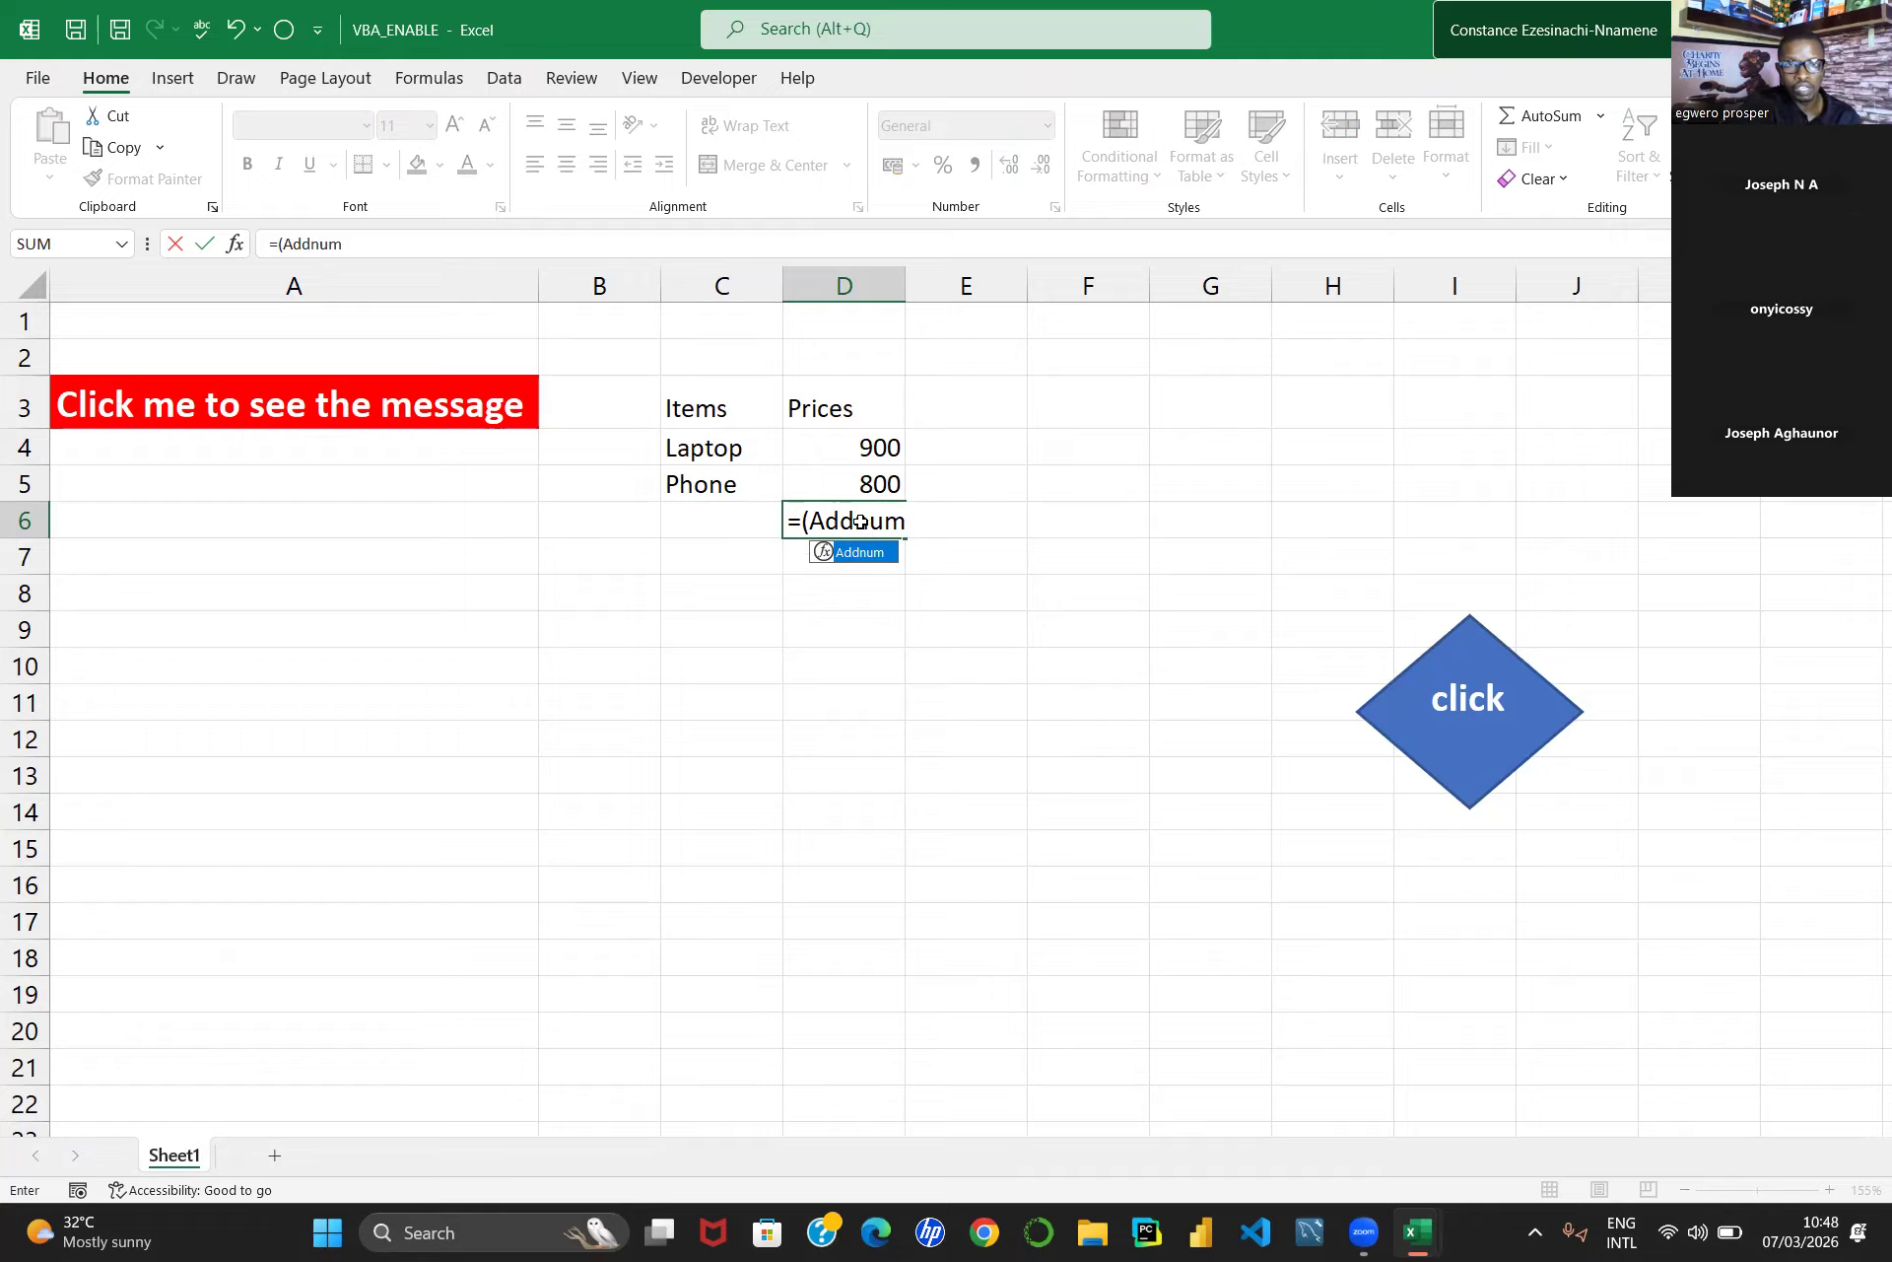
key(Return)
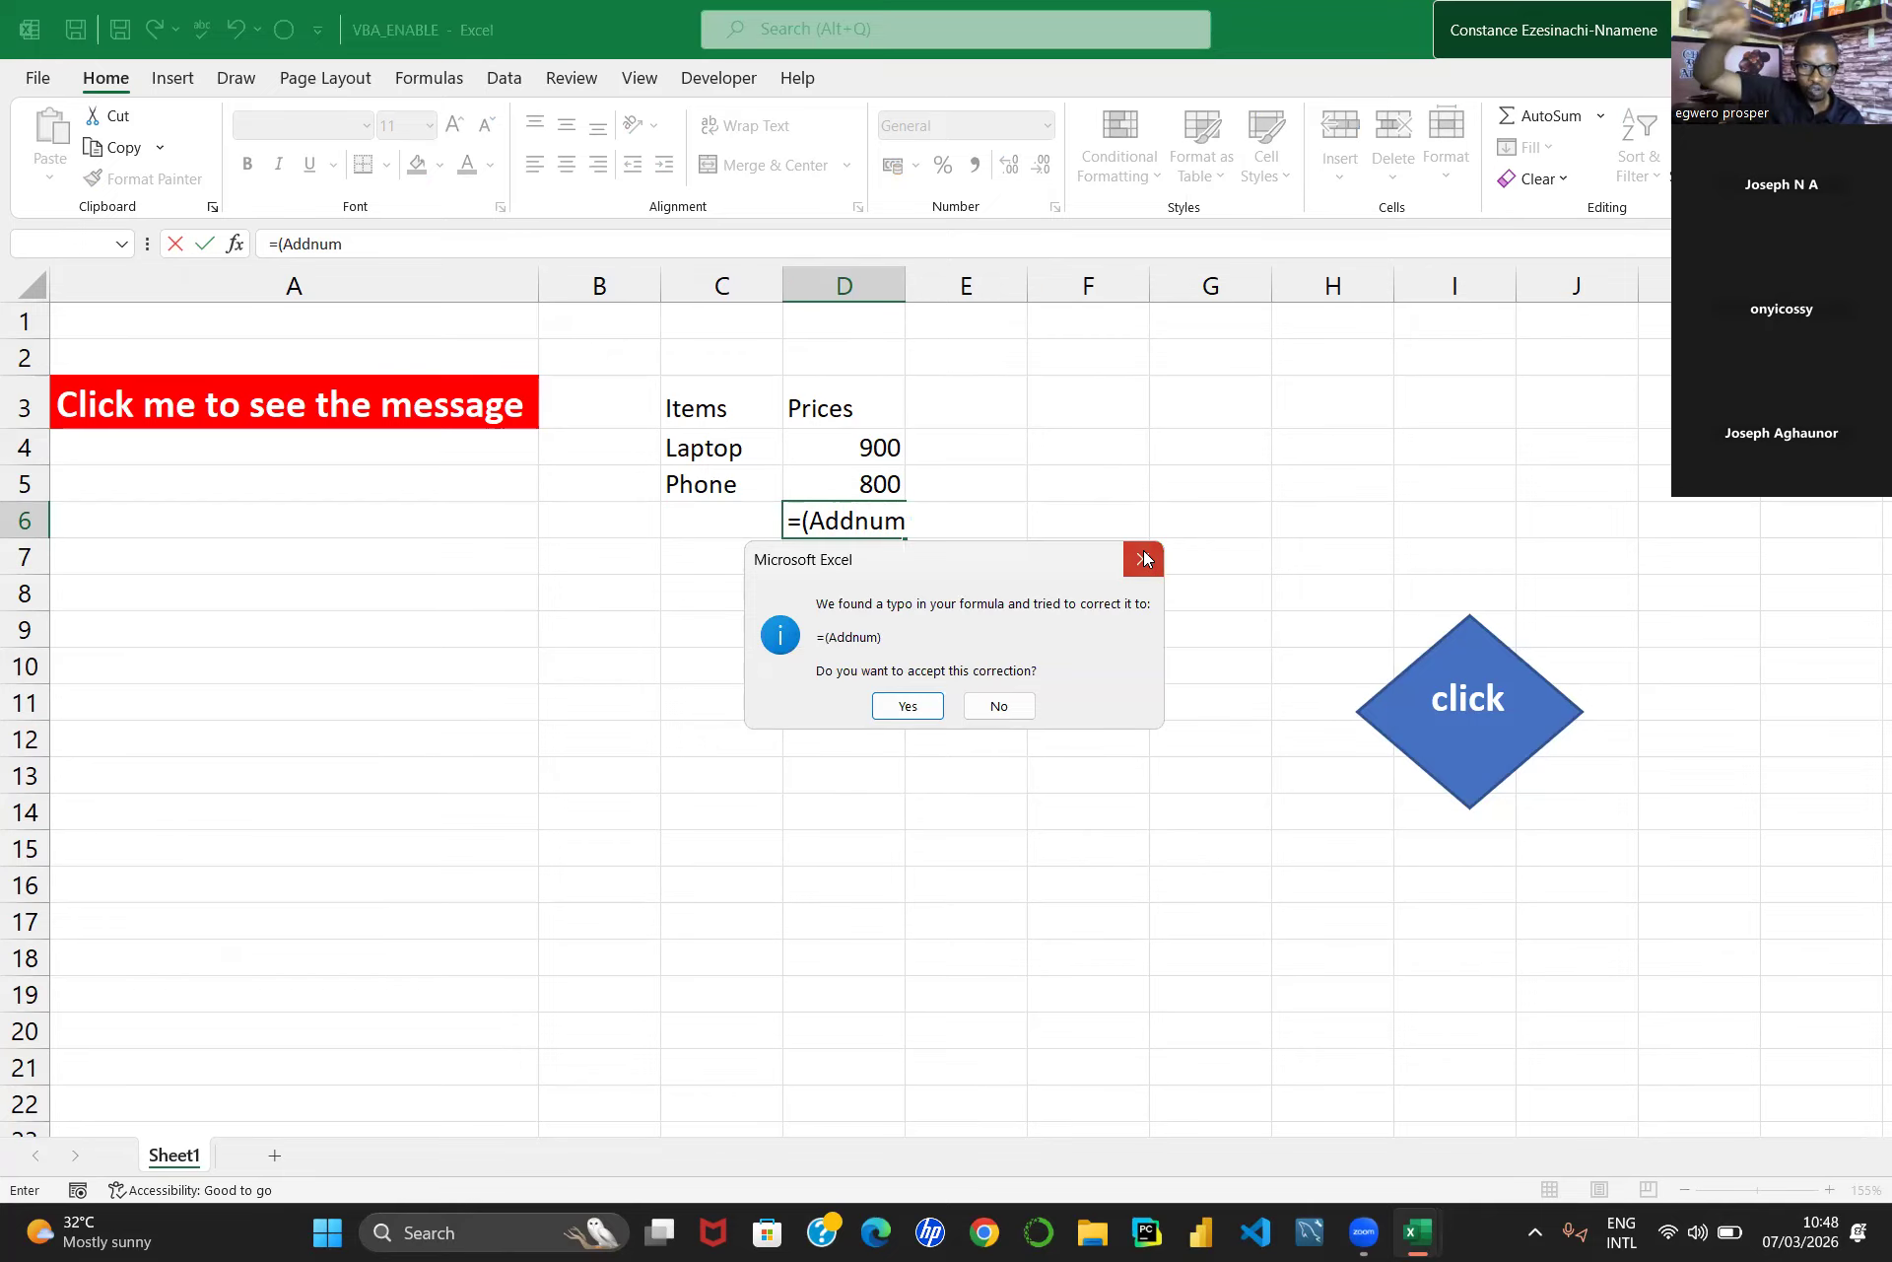
click(1141, 552)
key(Return)
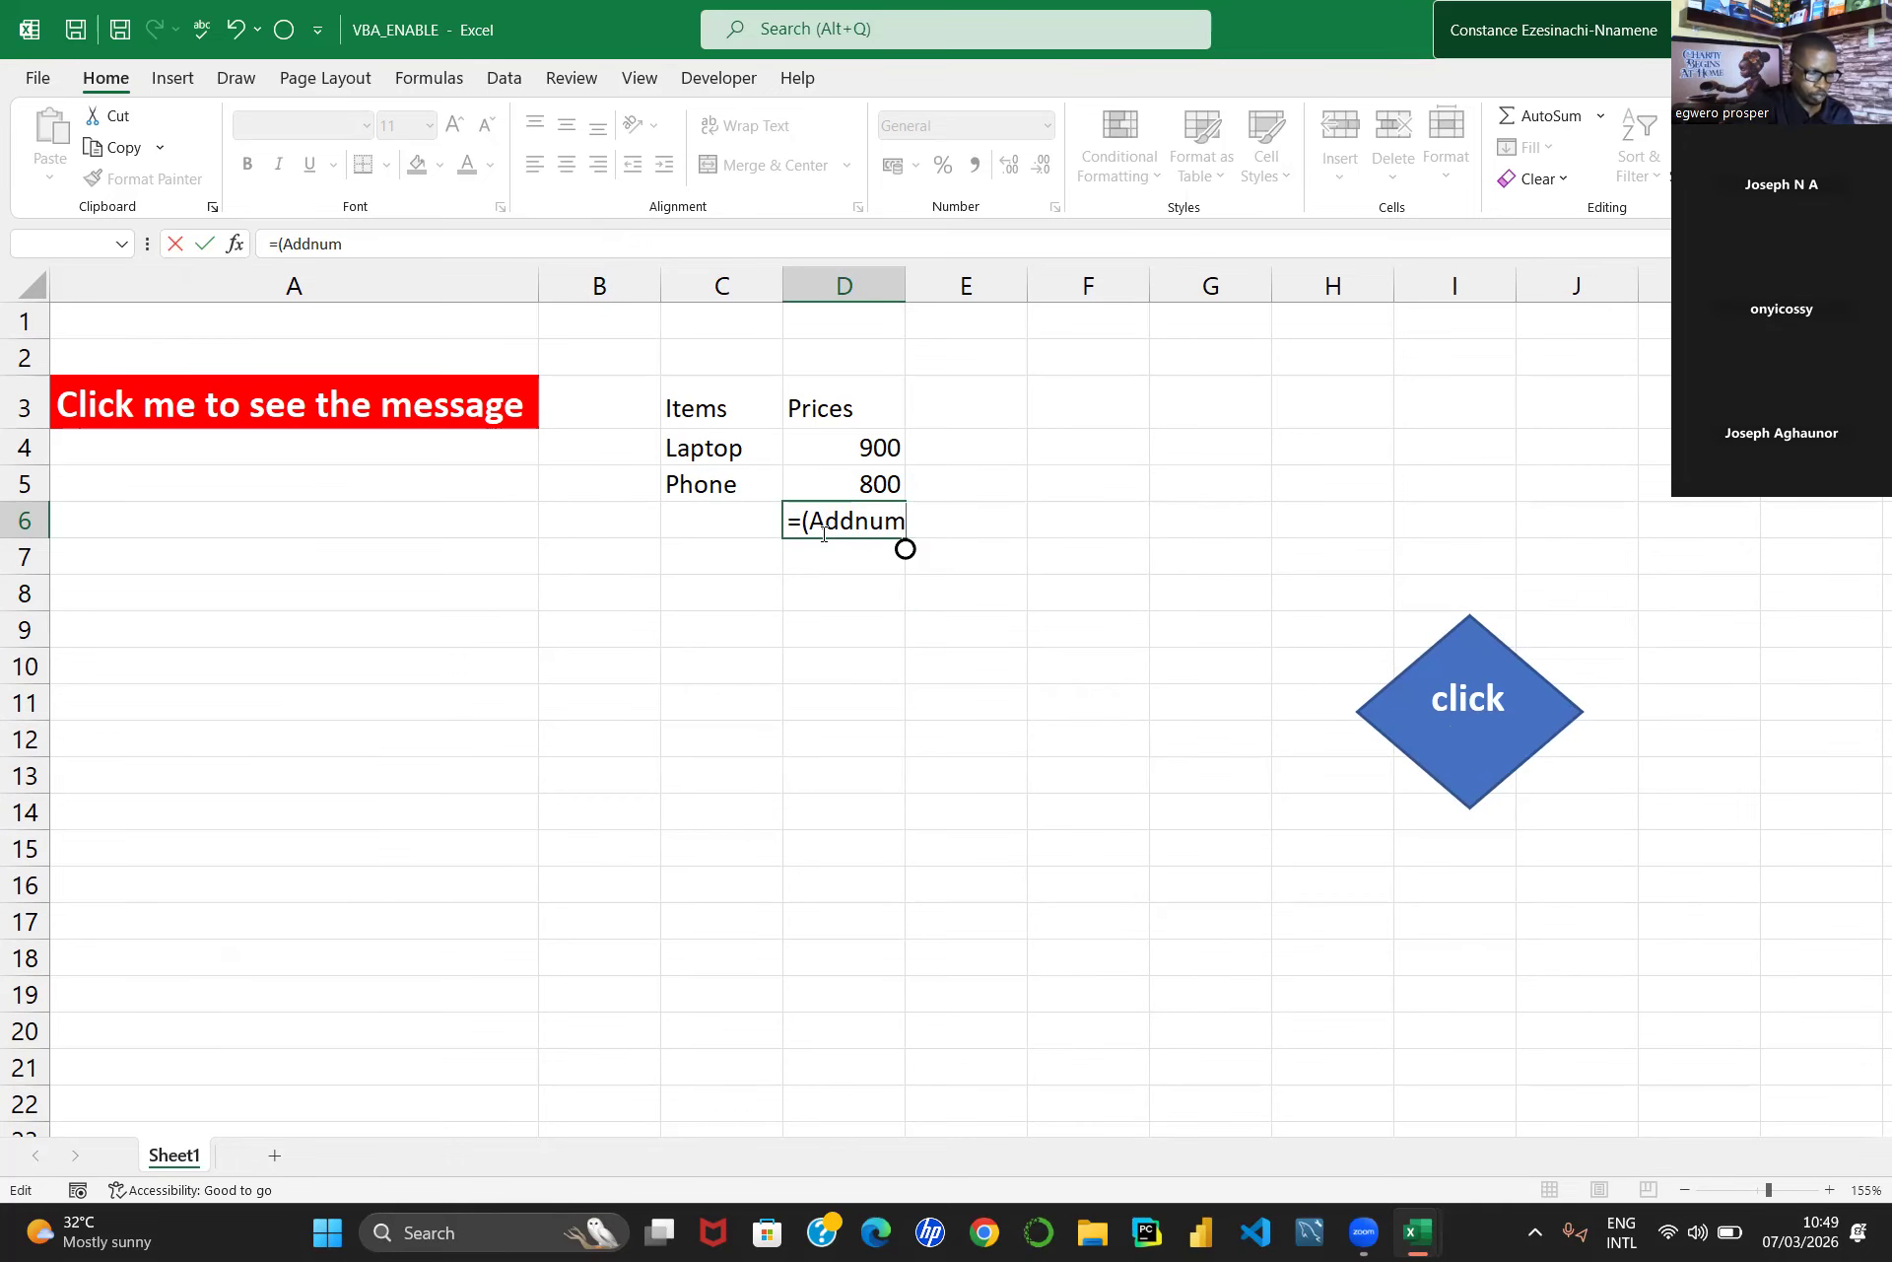
- Correct the formula in cell D6 to =Addnum(D4,D5, adding the laptop and phone prices, and commit it
key(BackSpace)
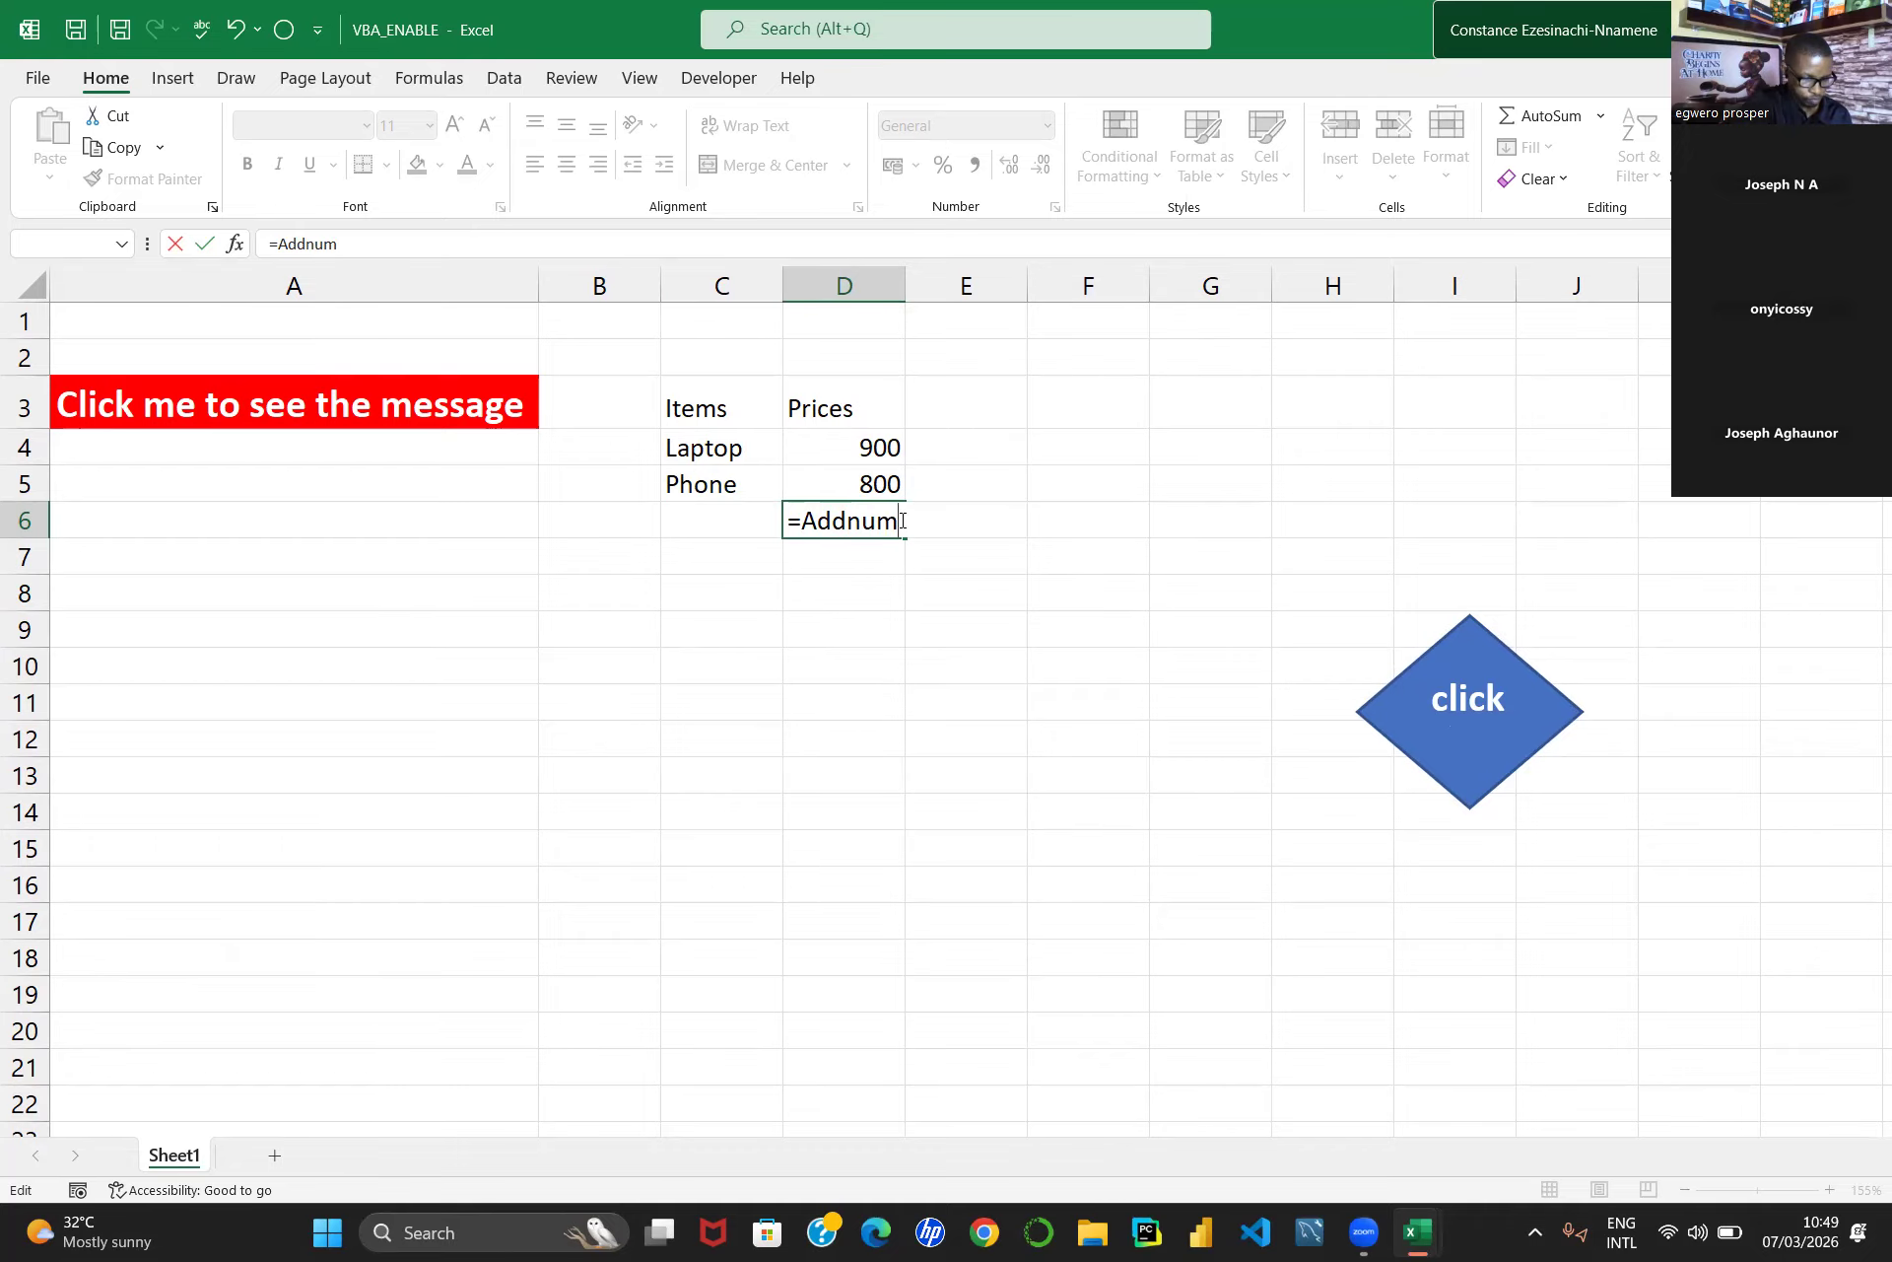
text(()
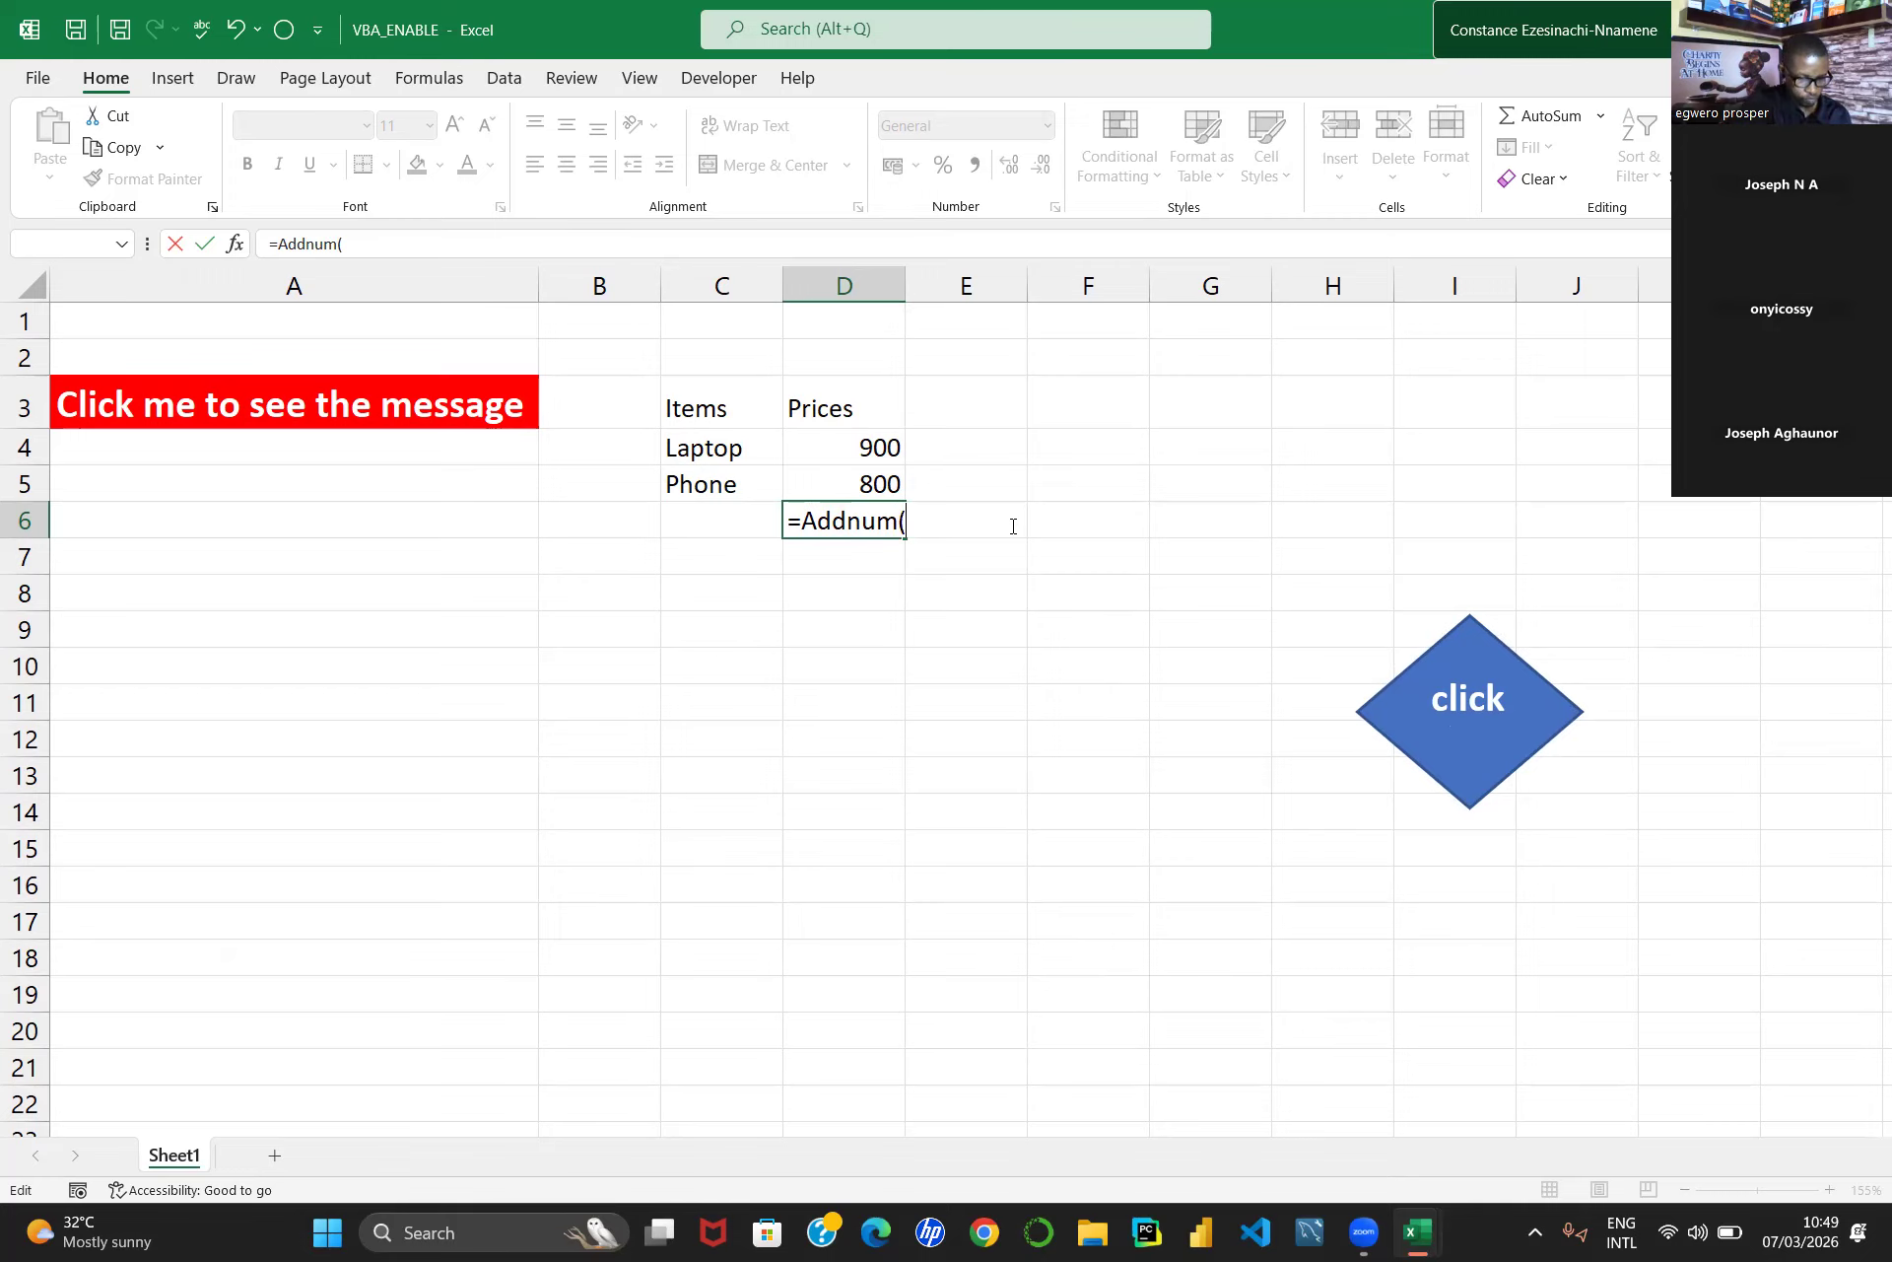
click(845, 441)
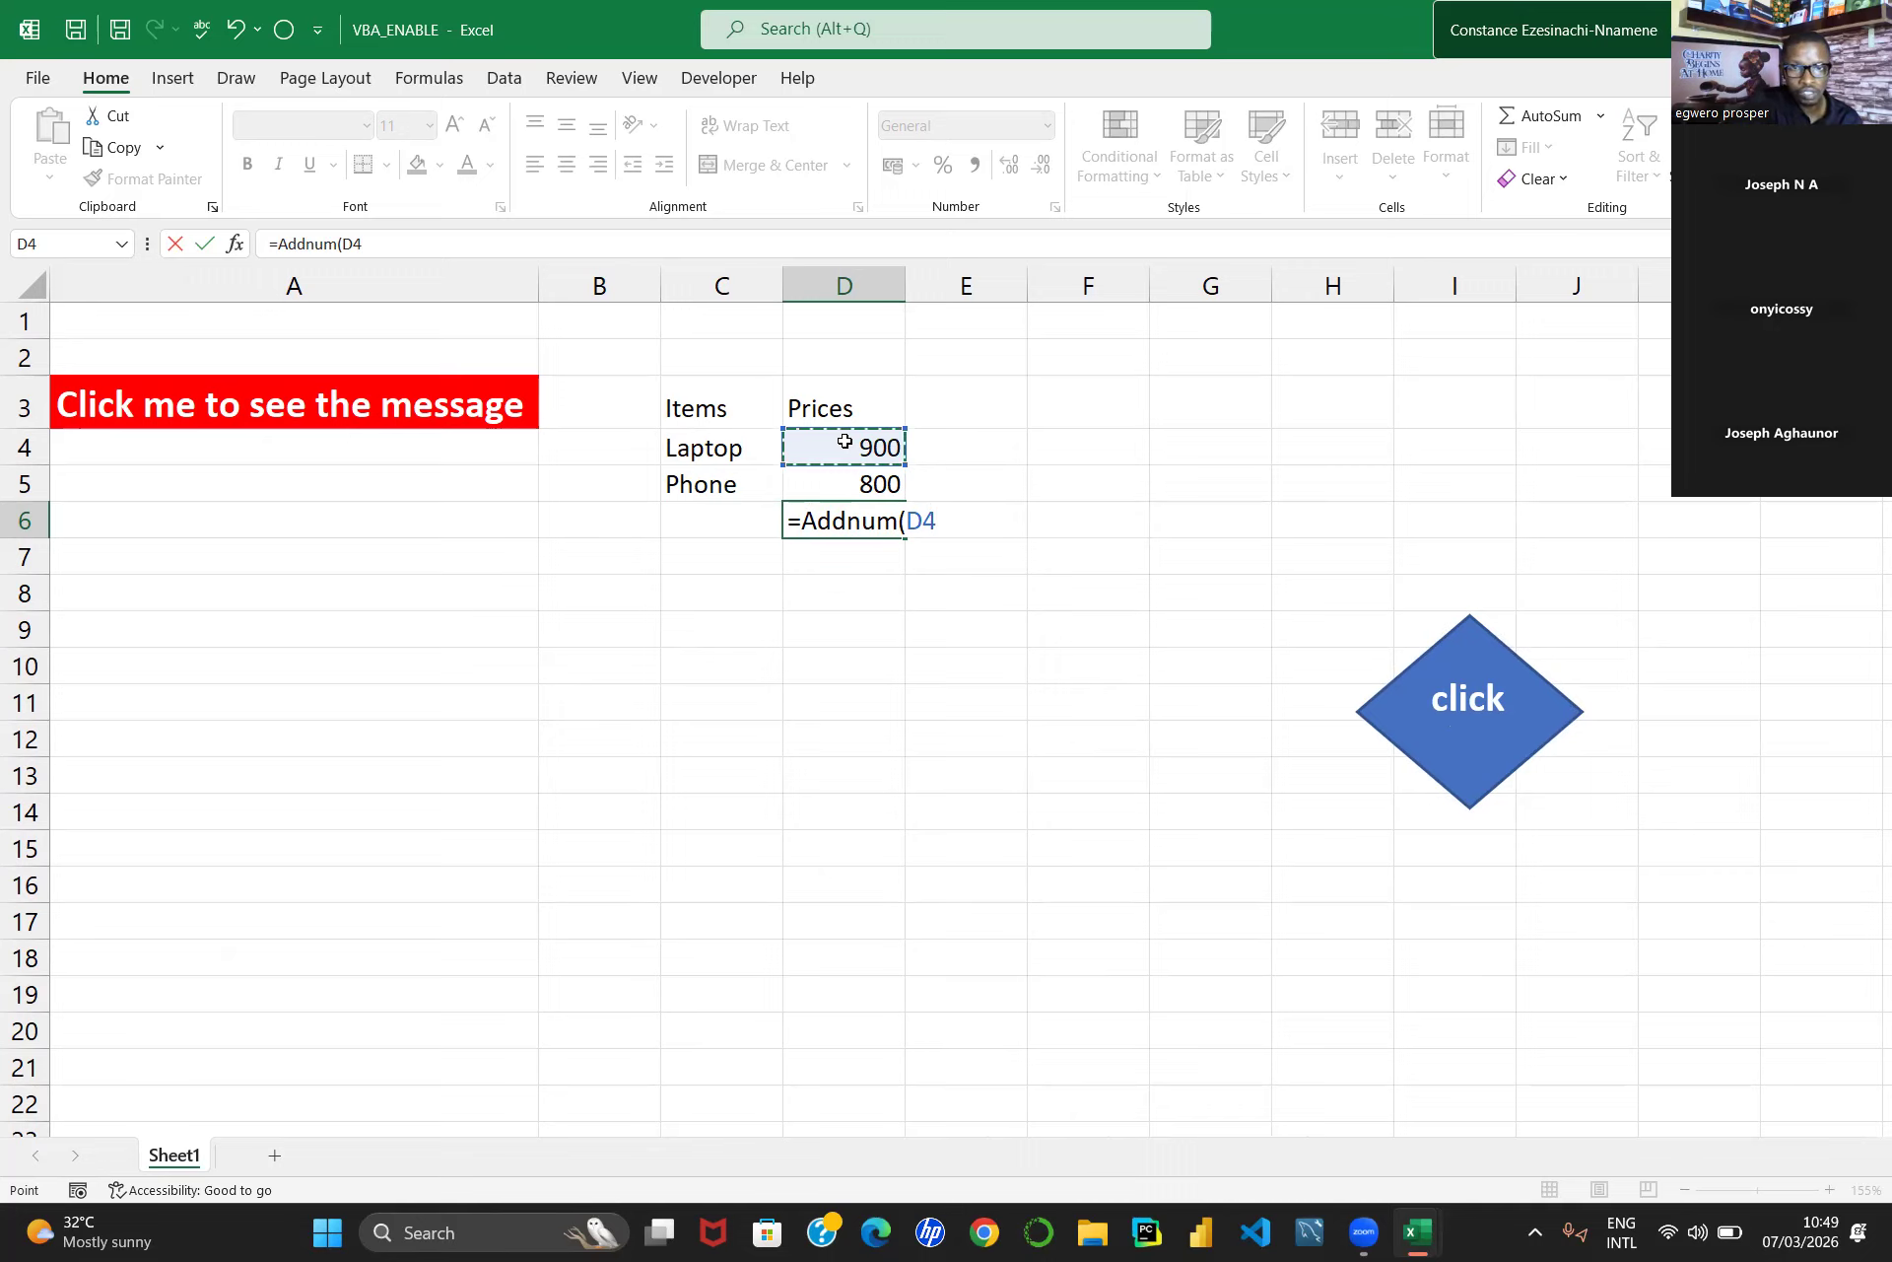
text(,)
click(853, 486)
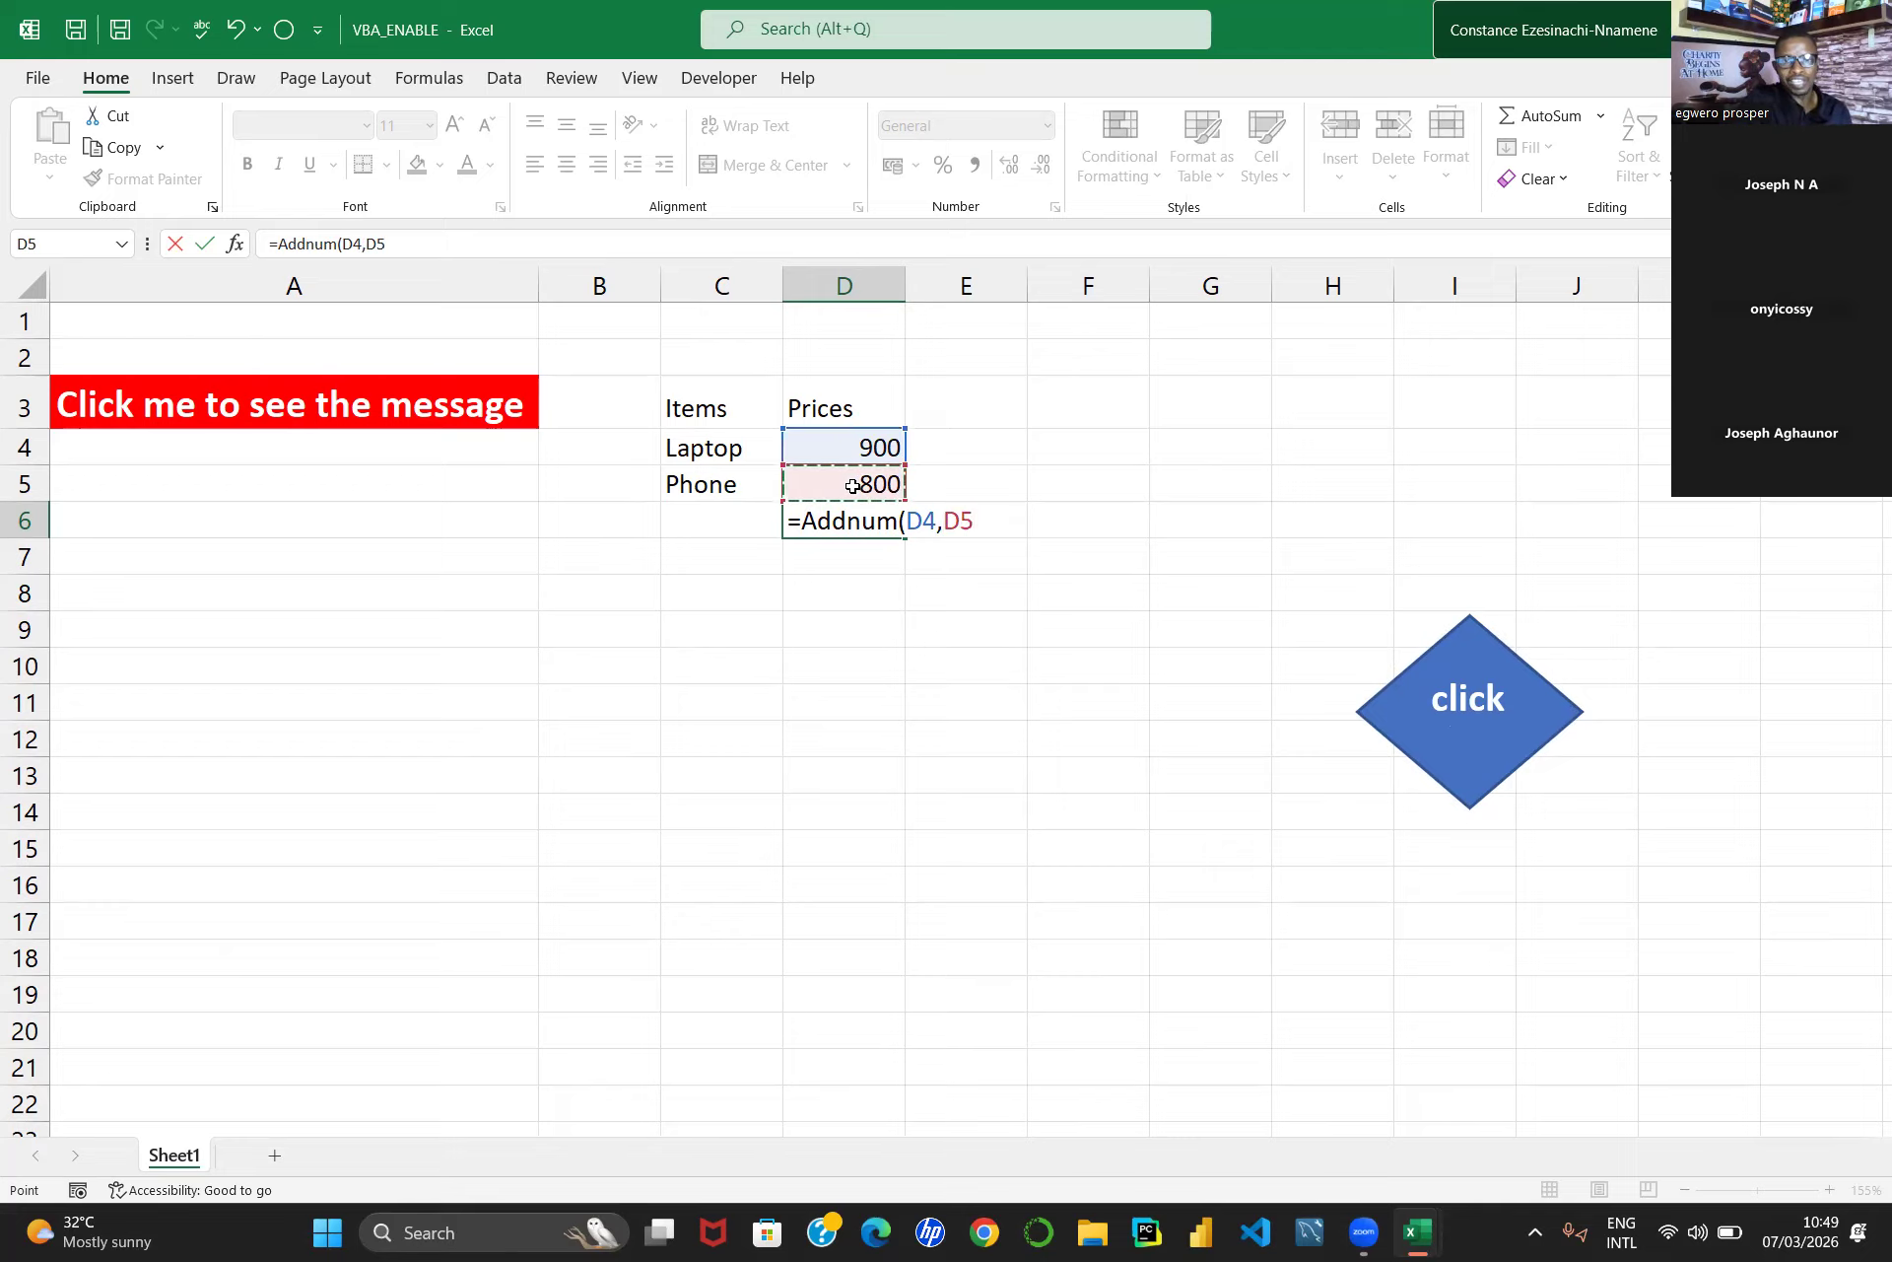
key(Return)
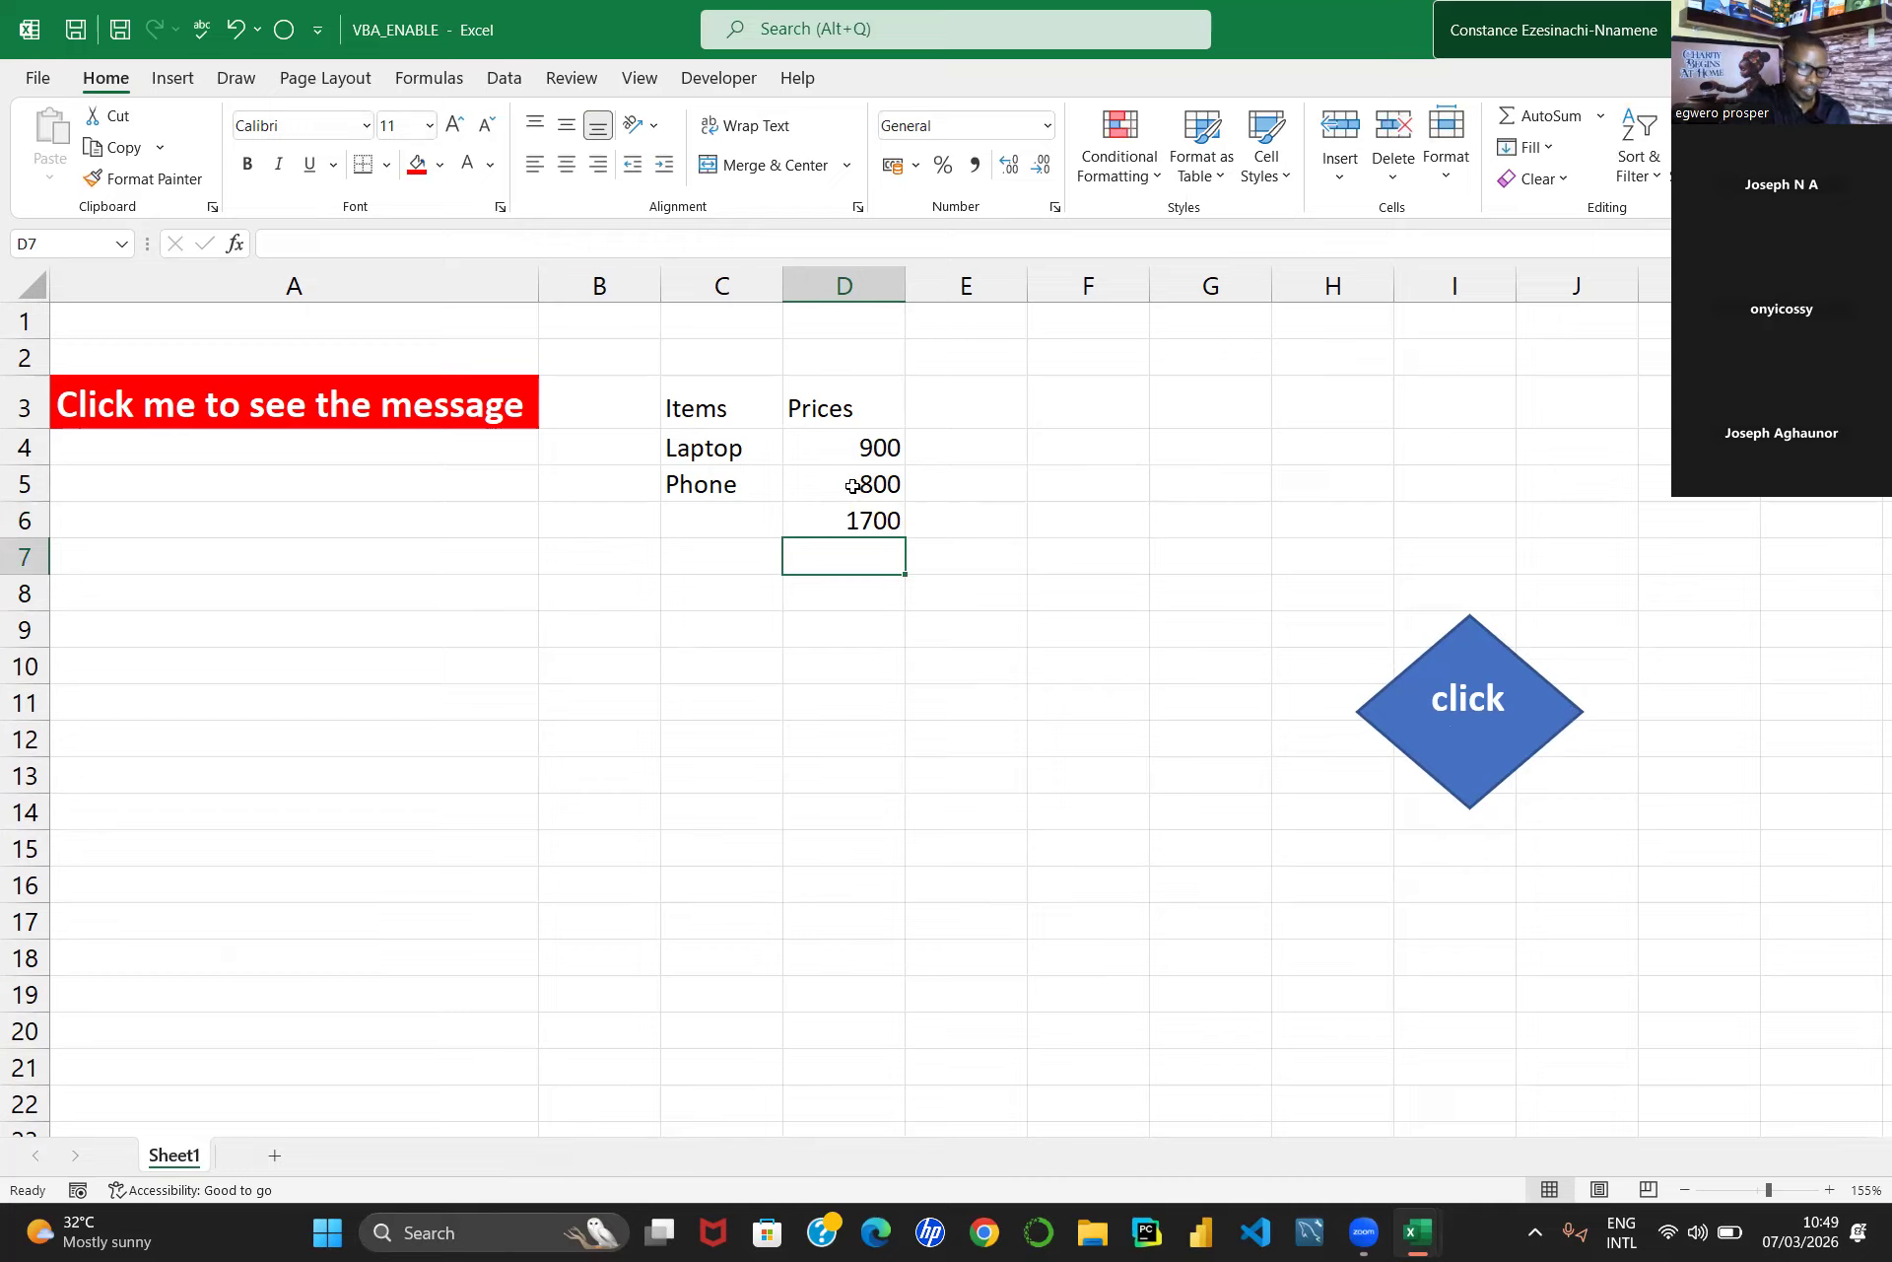